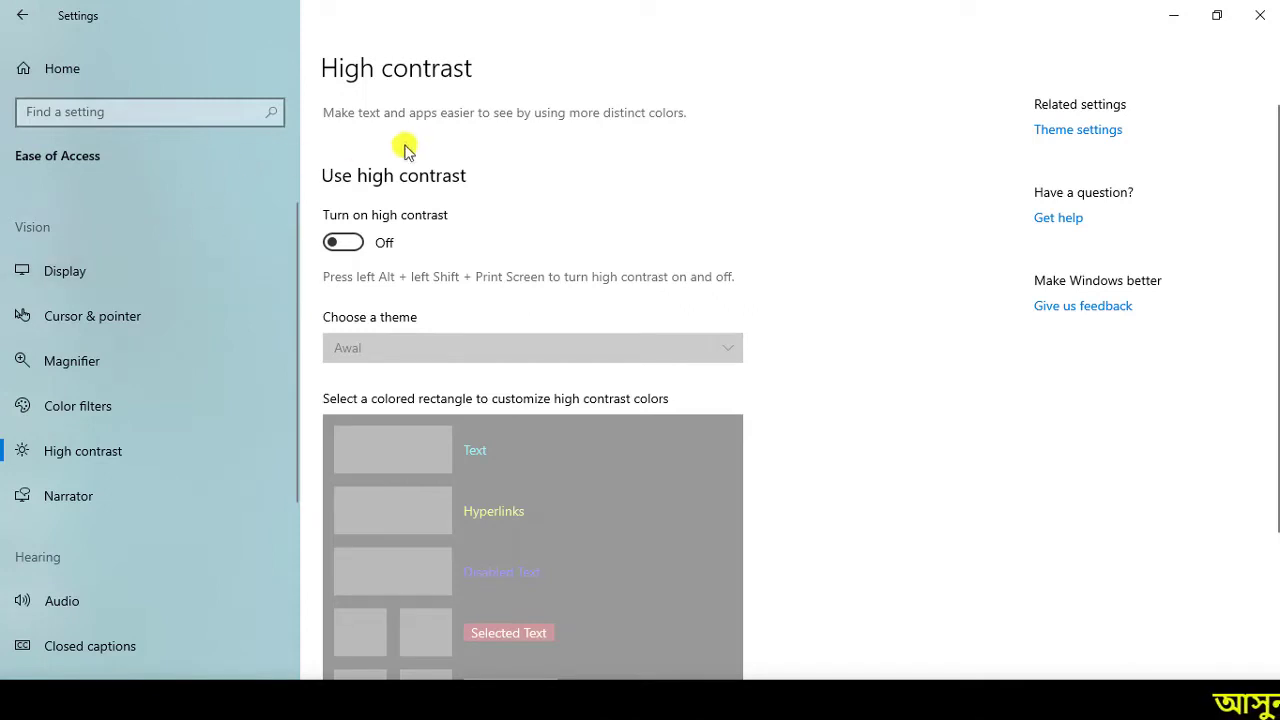
{"action": "mouse_move", "coordinate": [326, 38]}
{"action": "left_mouse_down"}
{"action": "mouse_move", "coordinate": [380, 89]}
{"action": "mouse_move", "coordinate": [482, 112]}
{"action": "mouse_move", "coordinate": [522, 84]}
{"action": "left_mouse_up"}
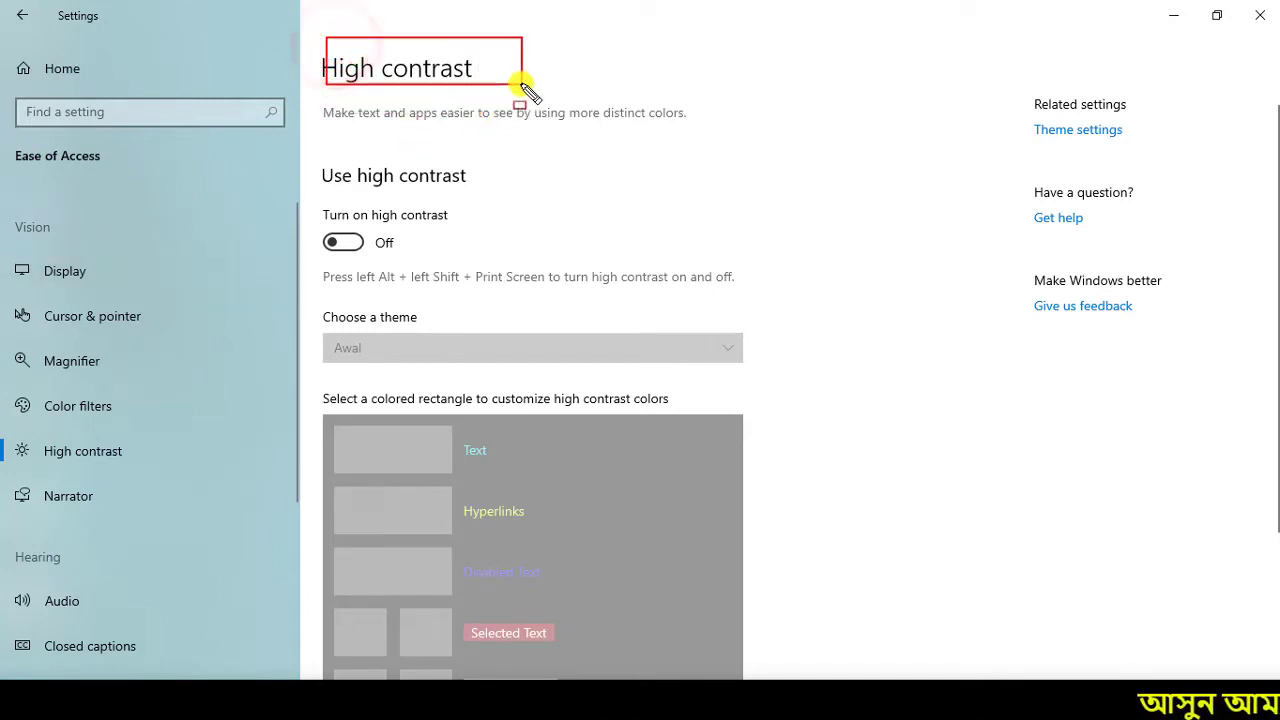
{"action": "mouse_move", "coordinate": [2, 250]}
{"action": "left_mouse_down"}
{"action": "mouse_move", "coordinate": [123, 320]}
{"action": "mouse_move", "coordinate": [190, 337]}
{"action": "left_mouse_up"}
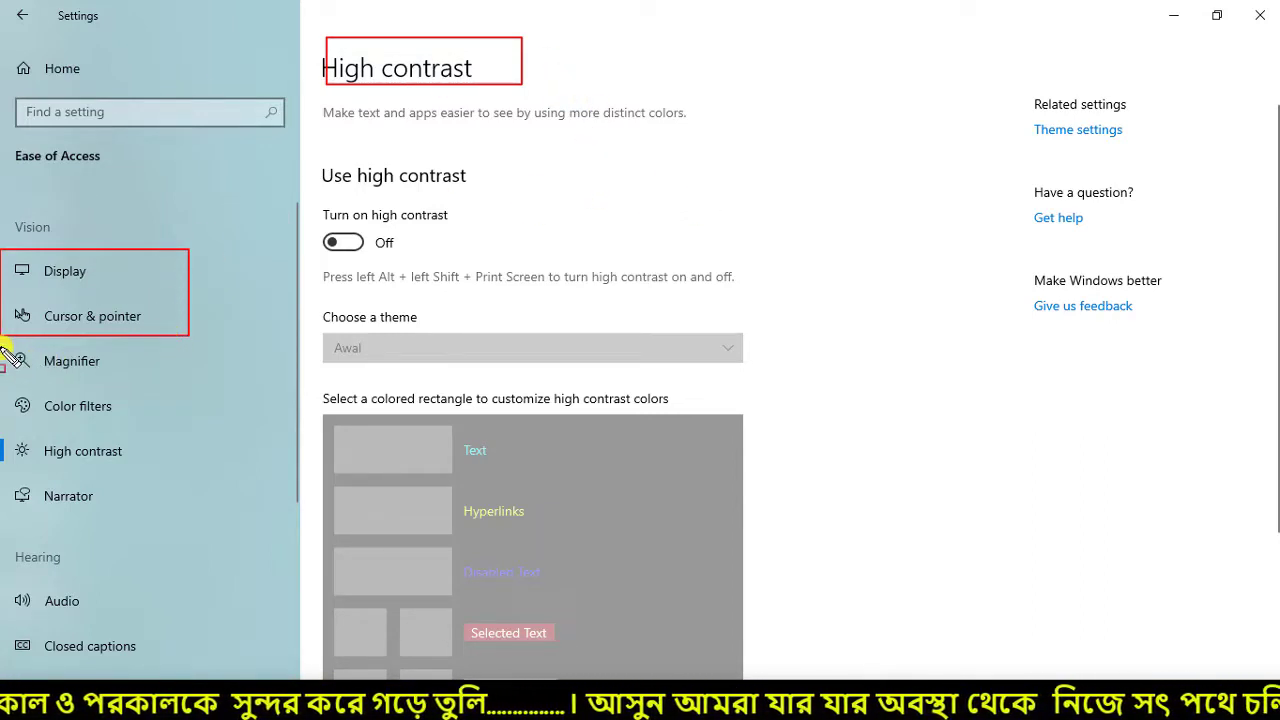
{"action": "left_click_drag", "start_coordinate": [3, 347], "coordinate": [162, 427]}
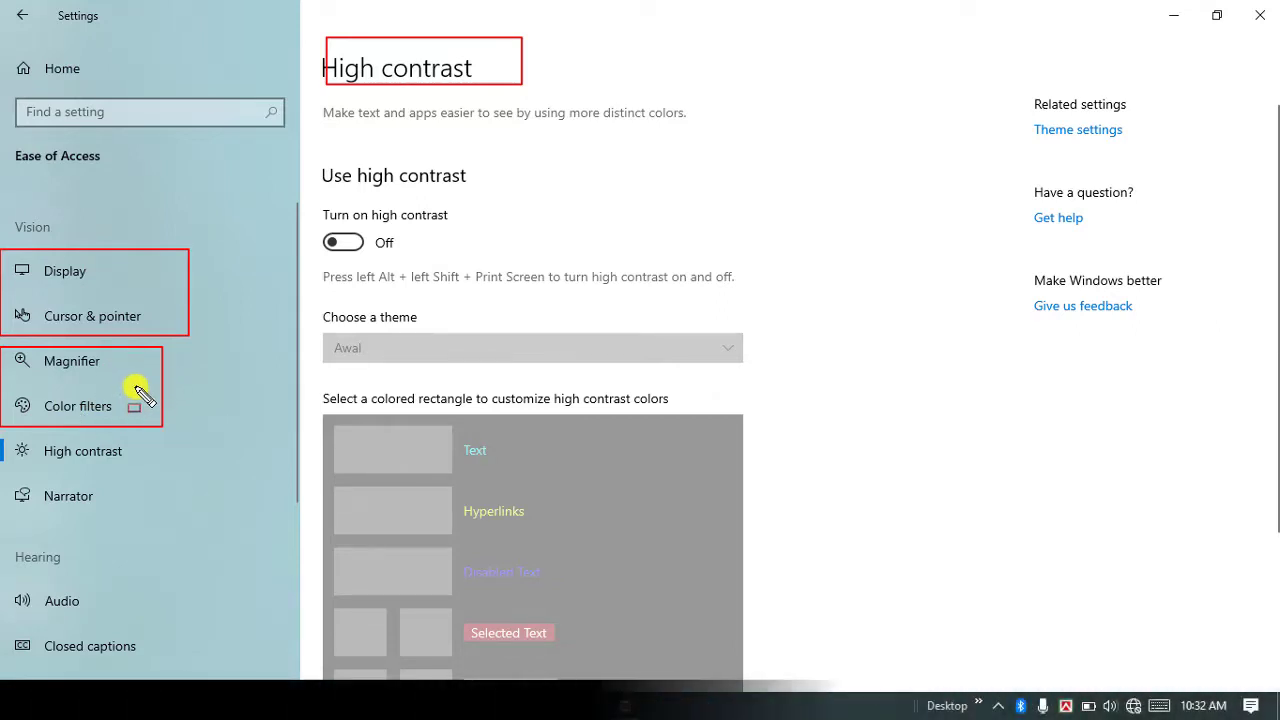
{"action": "key", "text": "Escape"}
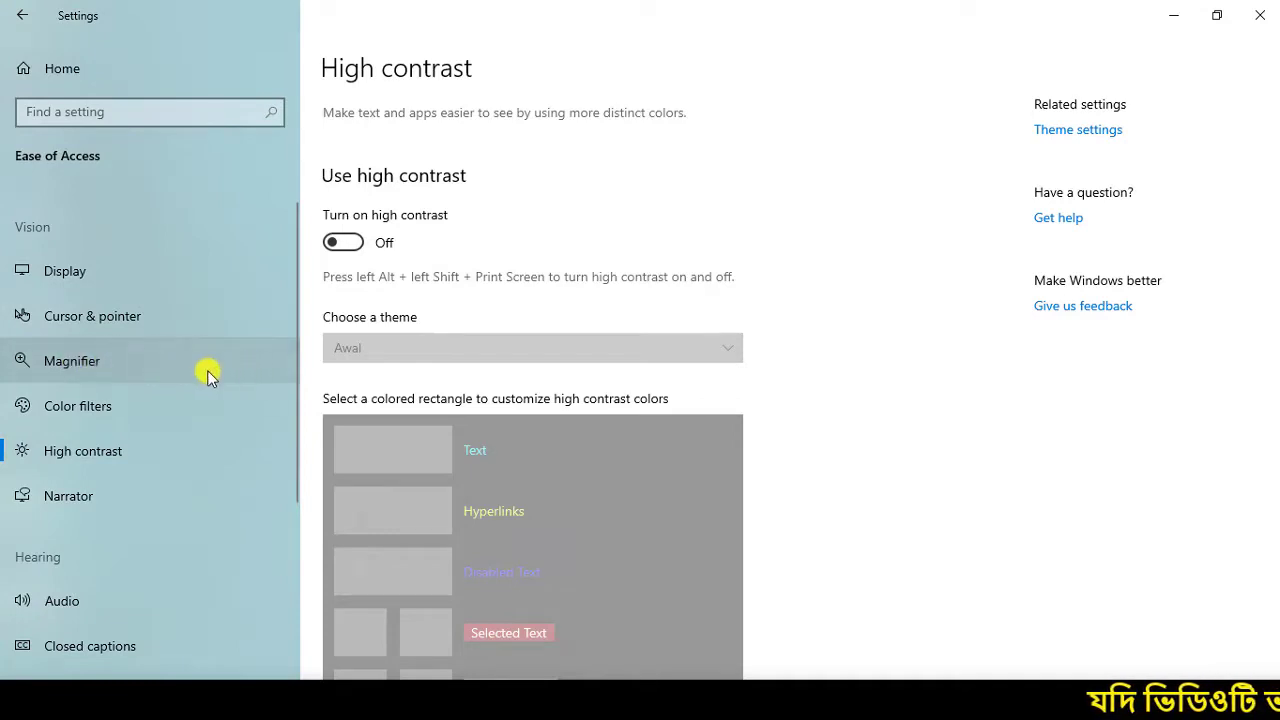
Step: Open the Magnifier page in the Ease of Access settings and review its options
{"action": "left_click", "coordinate": [180, 363]}
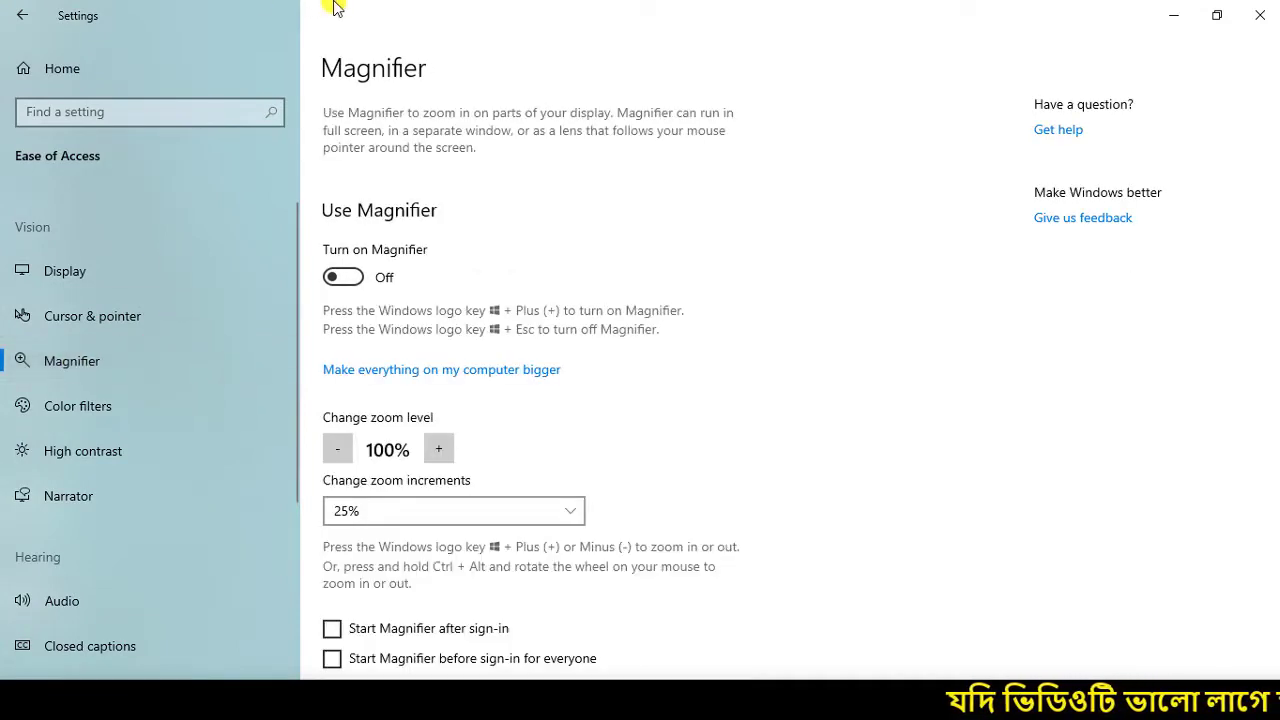
{"action": "scroll", "coordinate": [808, 294], "scroll_direction": "down", "scroll_amount": 6}
{"action": "scroll", "coordinate": [613, 150], "scroll_direction": "up", "scroll_amount": 2}
{"action": "scroll", "coordinate": [690, 155], "scroll_direction": "up", "scroll_amount": 5}
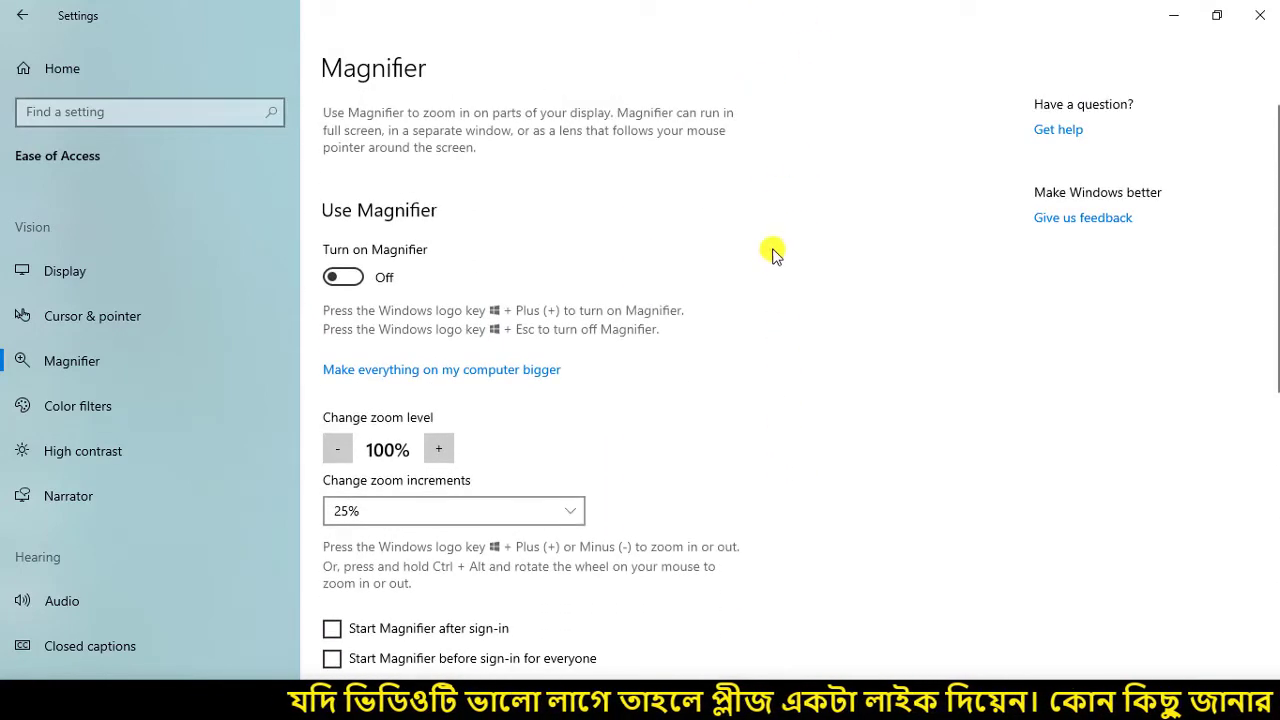
{"action": "left_click", "coordinate": [1174, 13]}
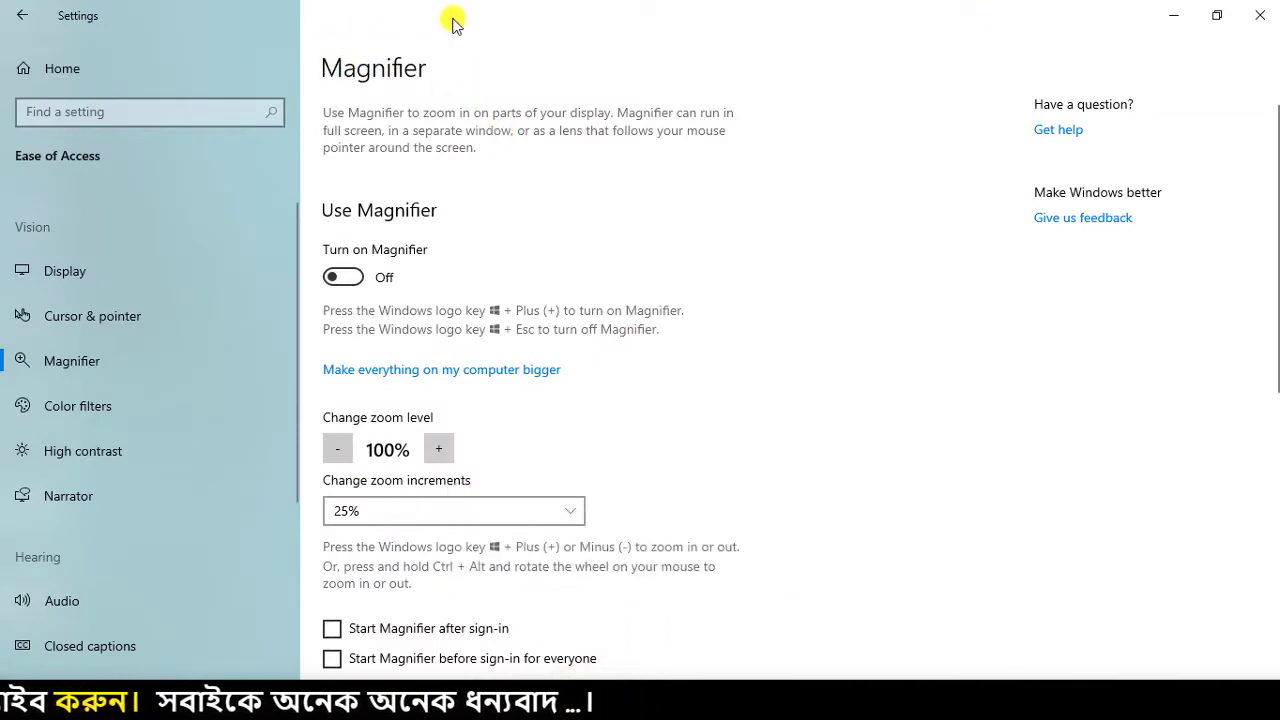
{"action": "mouse_move", "coordinate": [305, 36]}
{"action": "left_mouse_down"}
{"action": "mouse_move", "coordinate": [391, 108]}
{"action": "mouse_move", "coordinate": [758, 167]}
{"action": "left_mouse_up"}
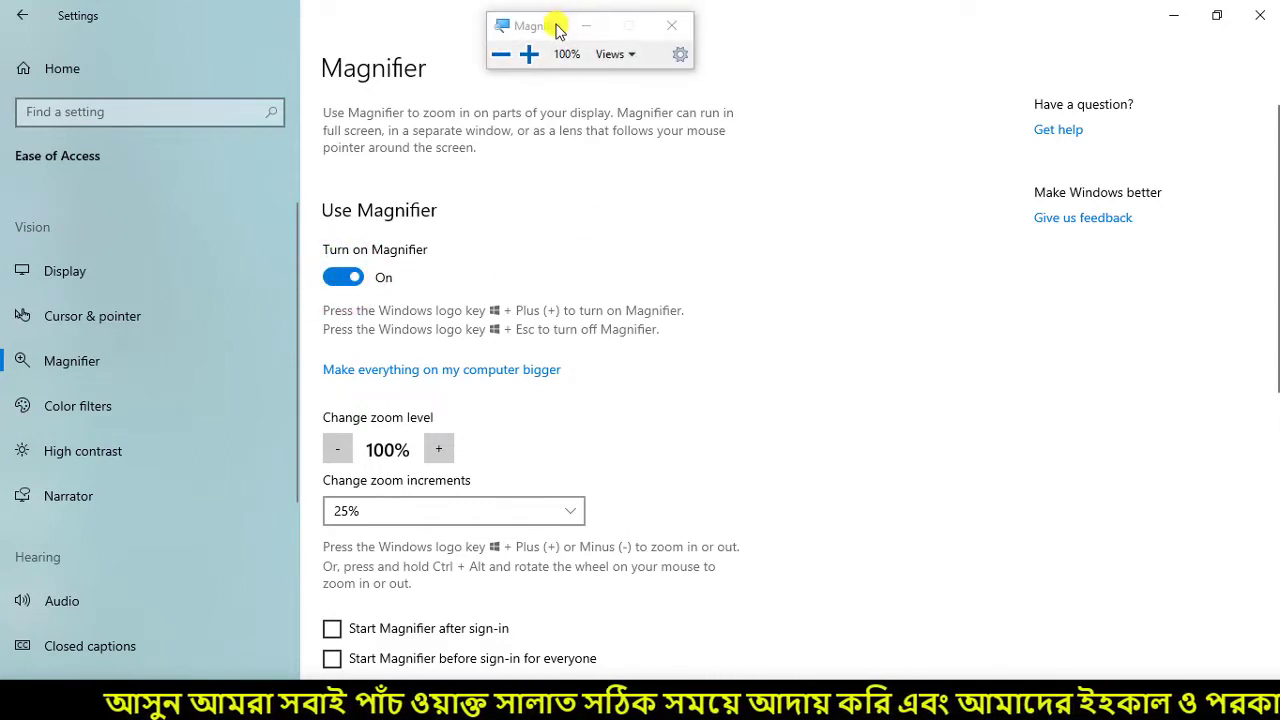
Step: Move the Magnifier toolbar down beside the Use Magnifier heading and raise the zoom level to 150%
{"action": "left_click_drag", "start_coordinate": [572, 25], "coordinate": [590, 205]}
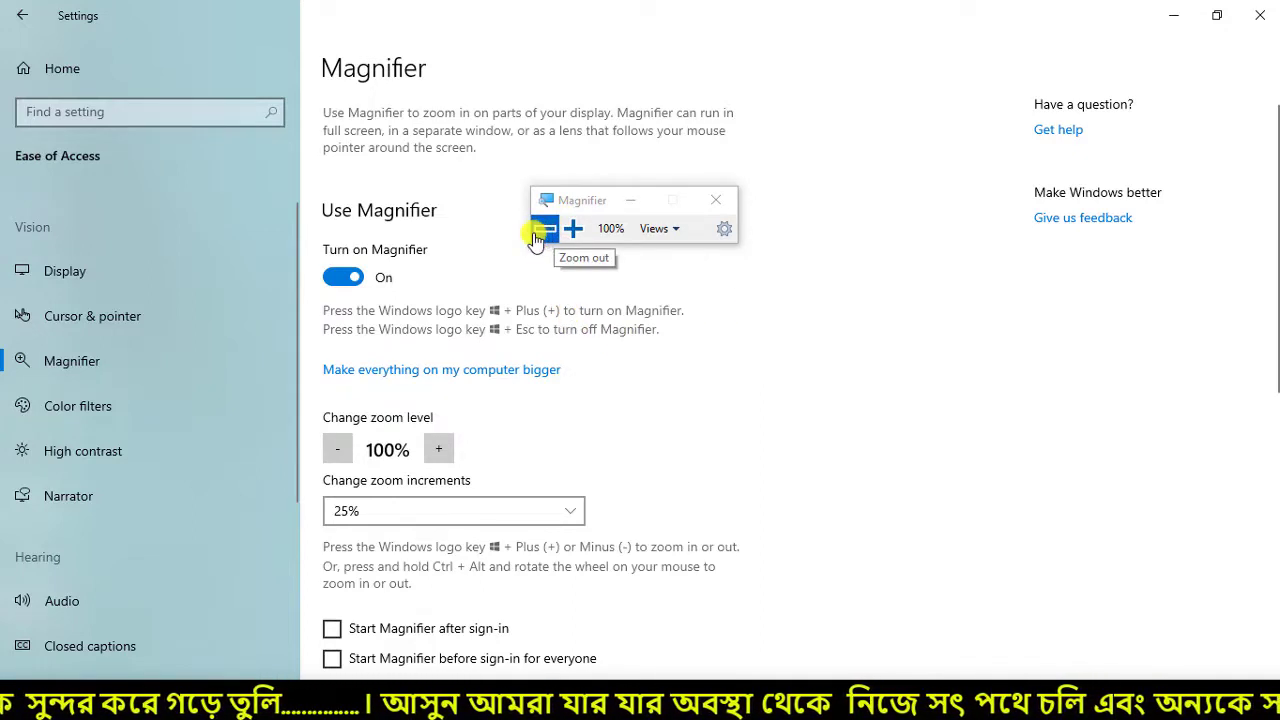
{"action": "left_click", "coordinate": [611, 231]}
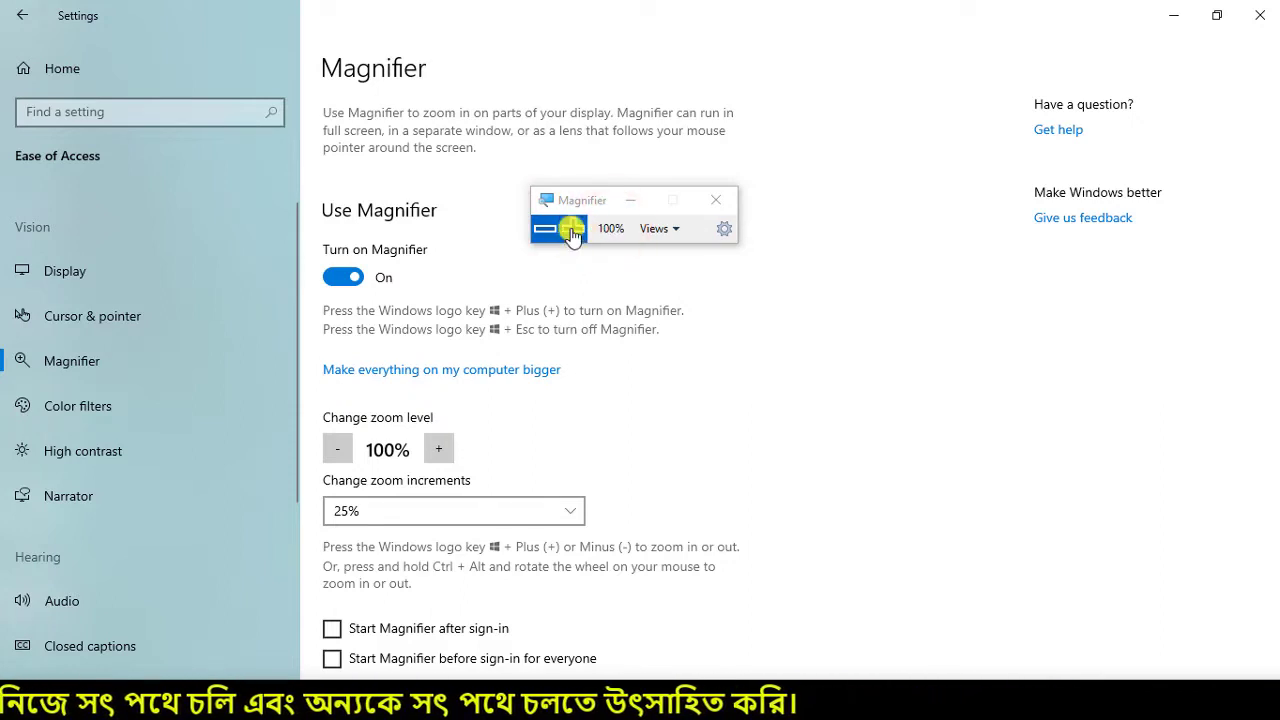
{"action": "left_click", "coordinate": [572, 233]}
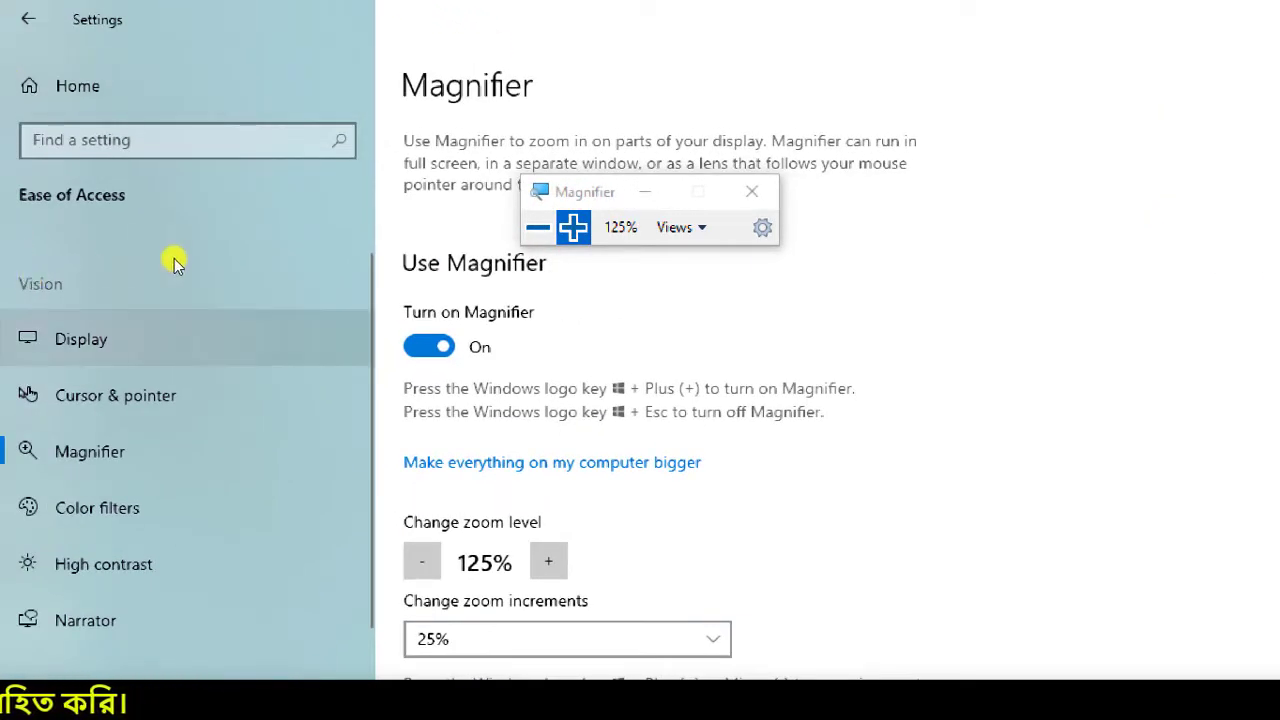
{"action": "left_click", "coordinate": [449, 192]}
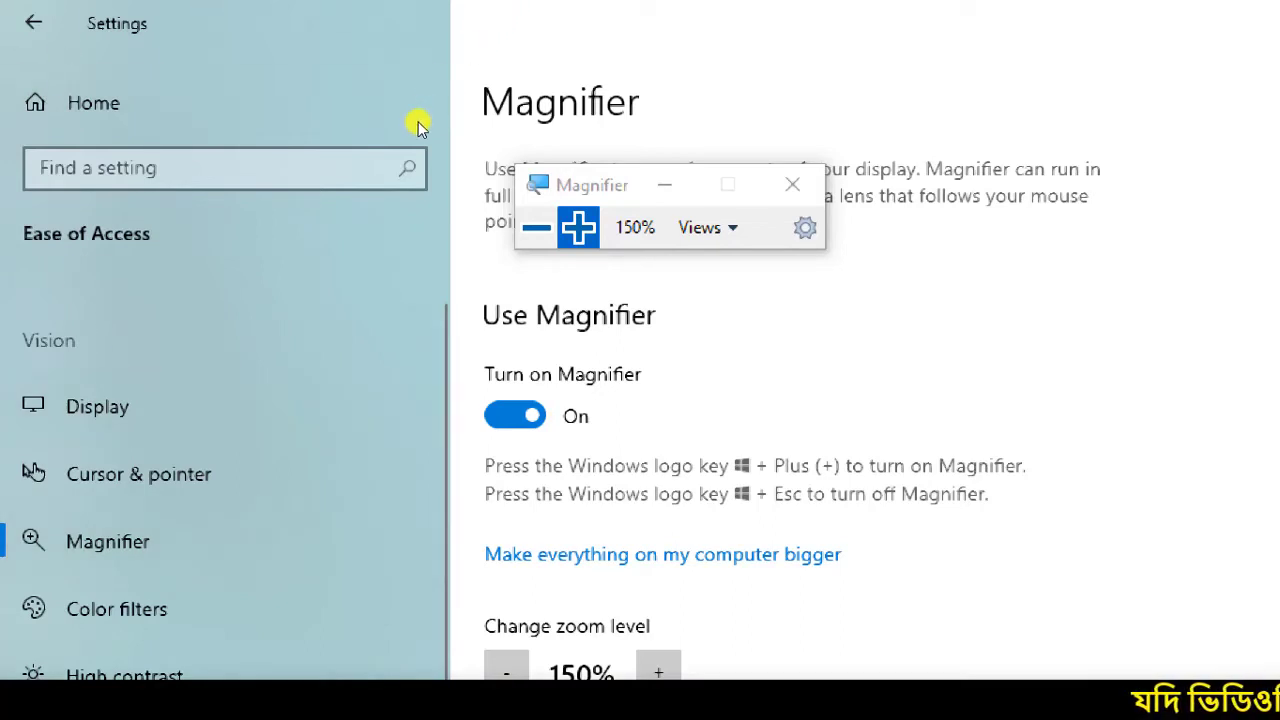
Step: Bring the Magnifier zoom level down to 100%
{"action": "key", "text": "super+minus"}
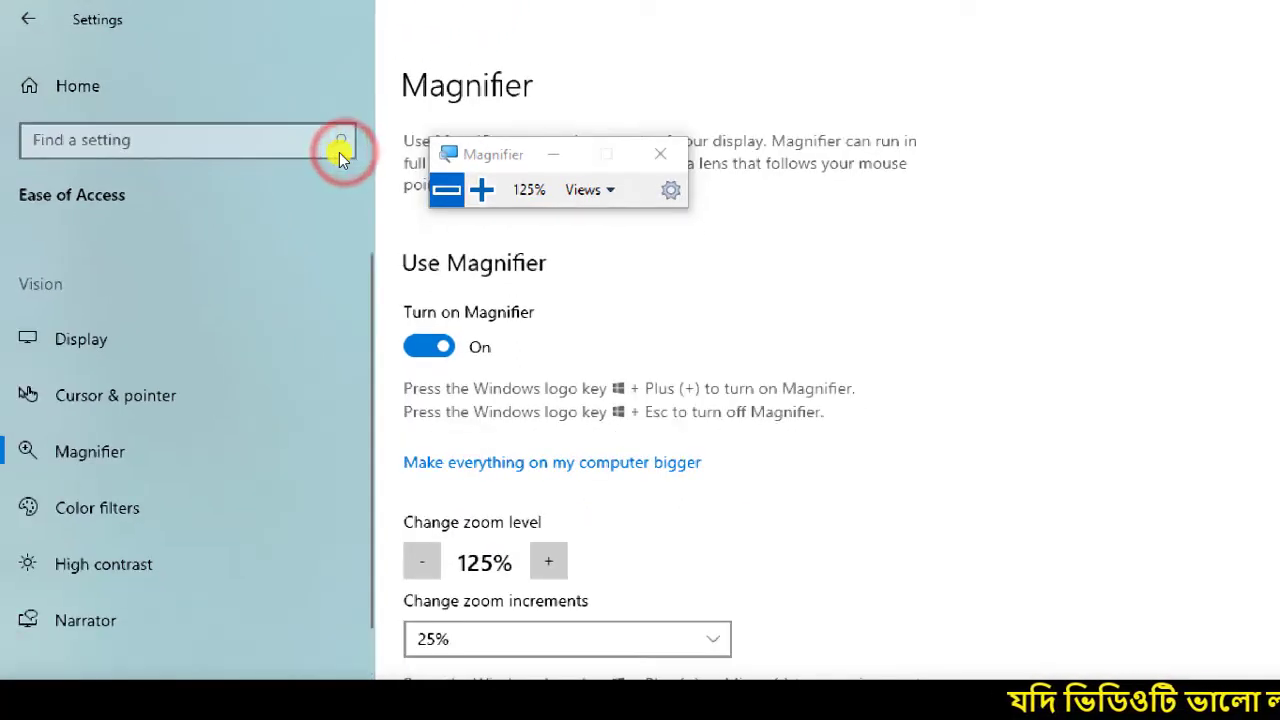
{"action": "key", "text": "super+plus"}
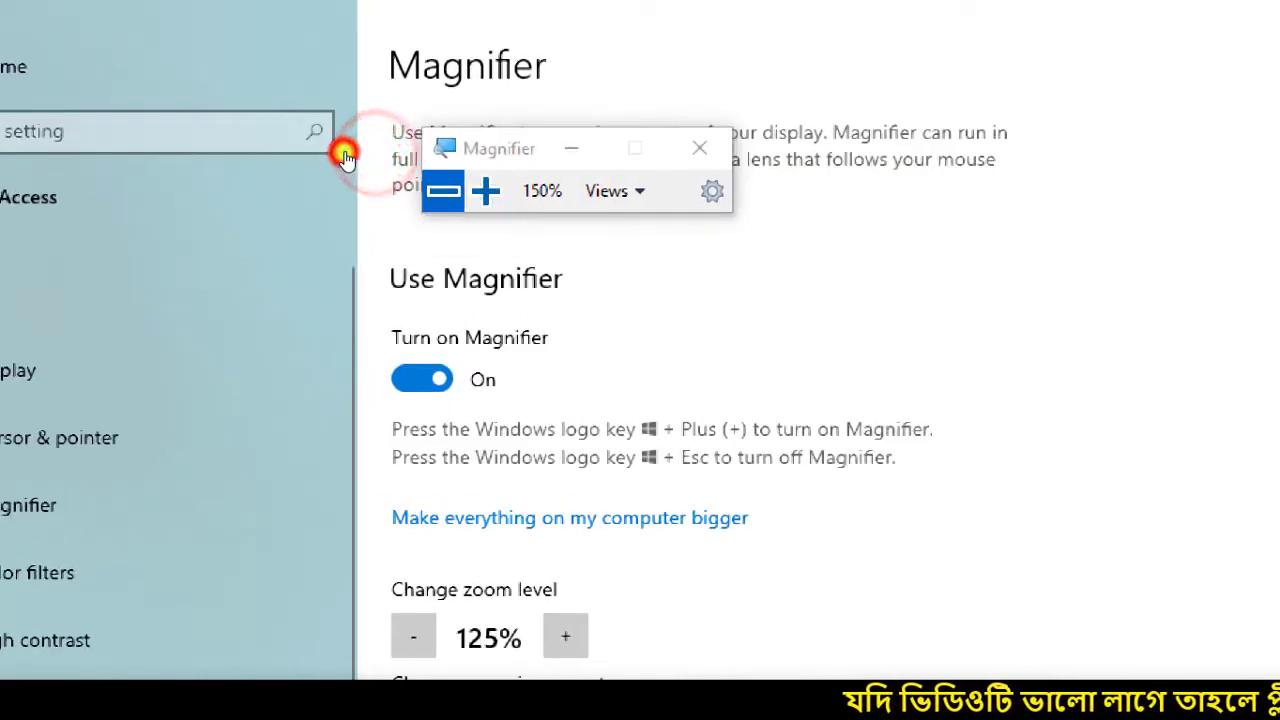
{"action": "left_click", "coordinate": [345, 155]}
{"action": "left_click", "coordinate": [345, 152]}
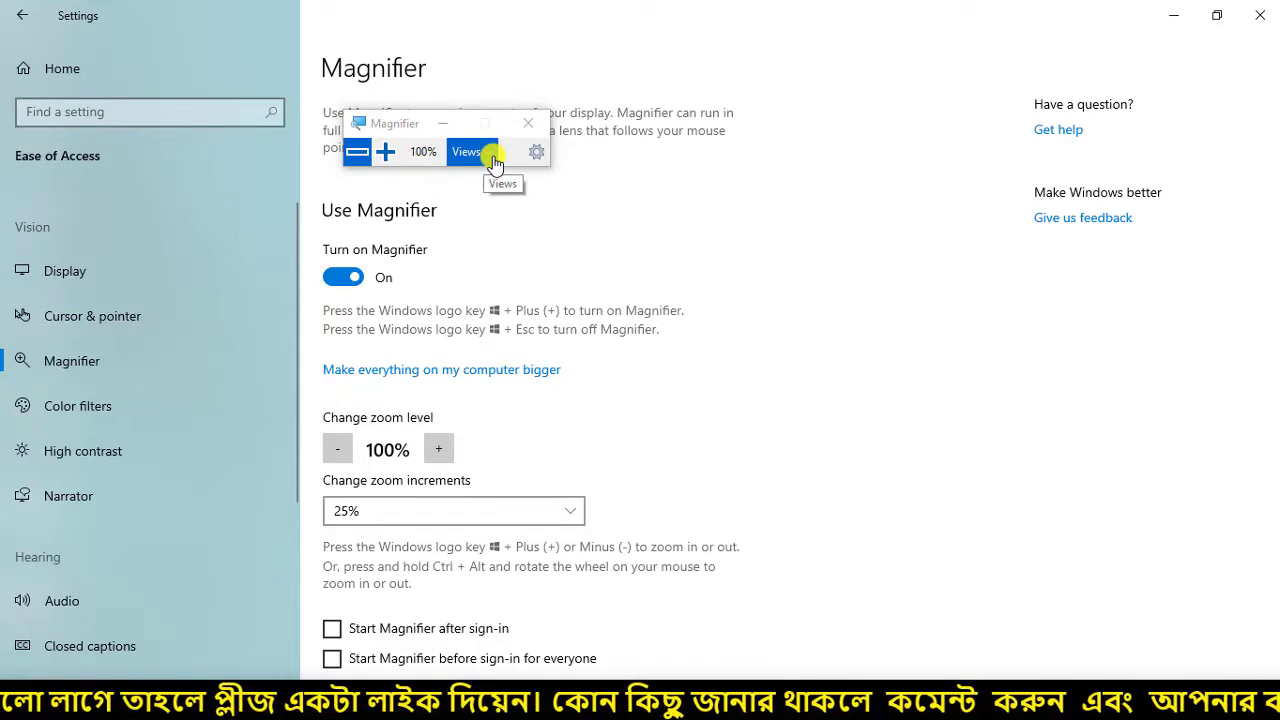
Step: Move the Magnifier toolbar clear of the page's description text and examine its available view modes
{"action": "left_click_drag", "start_coordinate": [403, 122], "coordinate": [641, 189]}
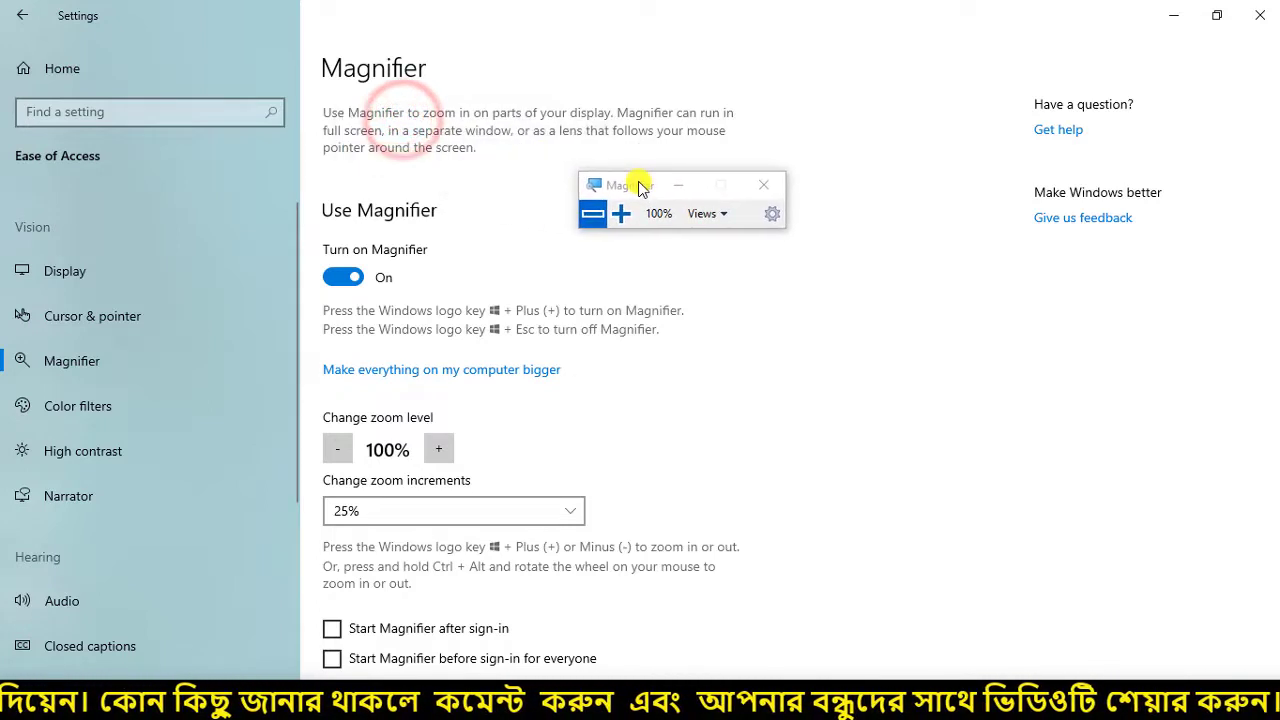
{"action": "left_click", "coordinate": [730, 213]}
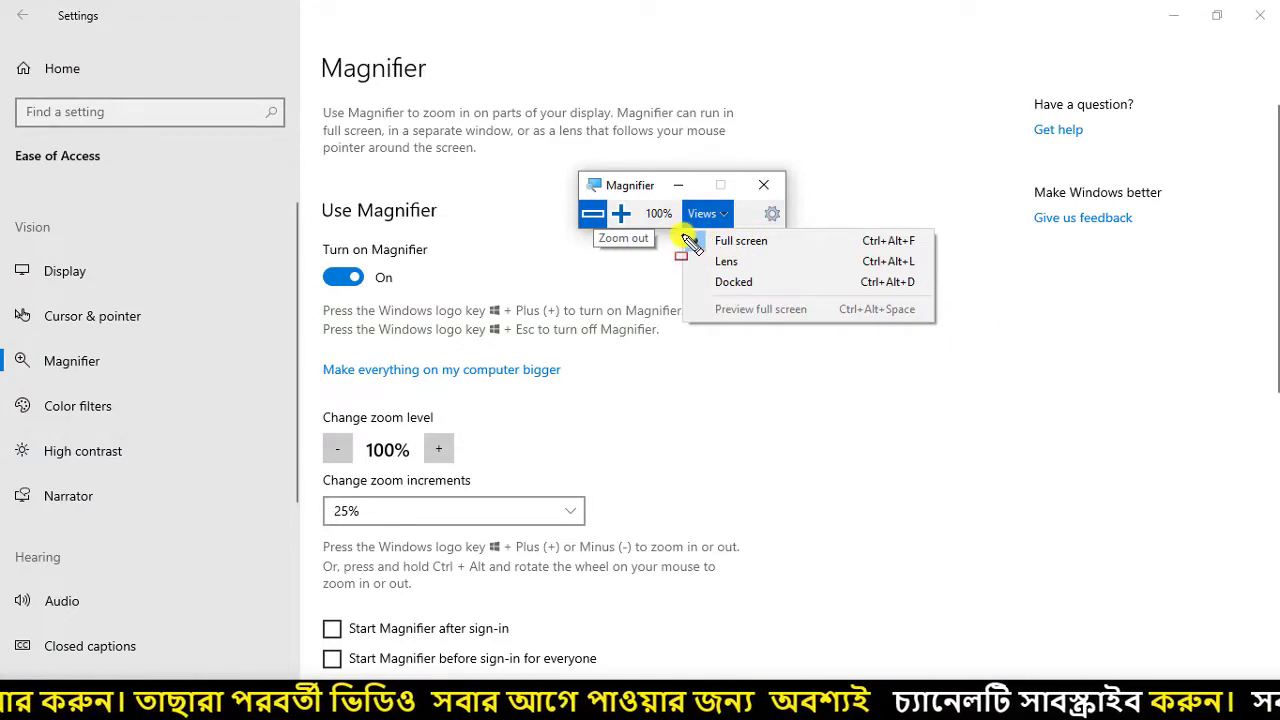
{"action": "mouse_move", "coordinate": [683, 231]}
{"action": "left_mouse_down"}
{"action": "mouse_move", "coordinate": [820, 310]}
{"action": "mouse_move", "coordinate": [936, 324]}
{"action": "left_mouse_up"}
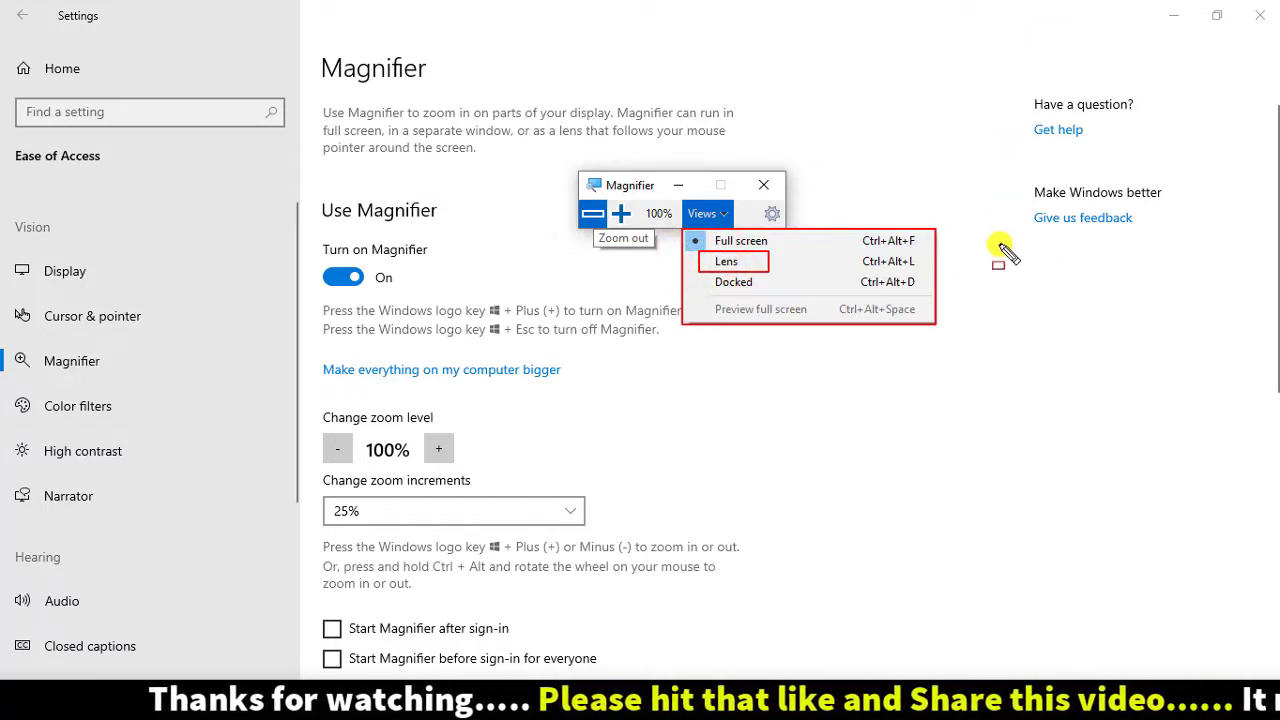
{"action": "left_click_drag", "start_coordinate": [996, 64], "coordinate": [1210, 318]}
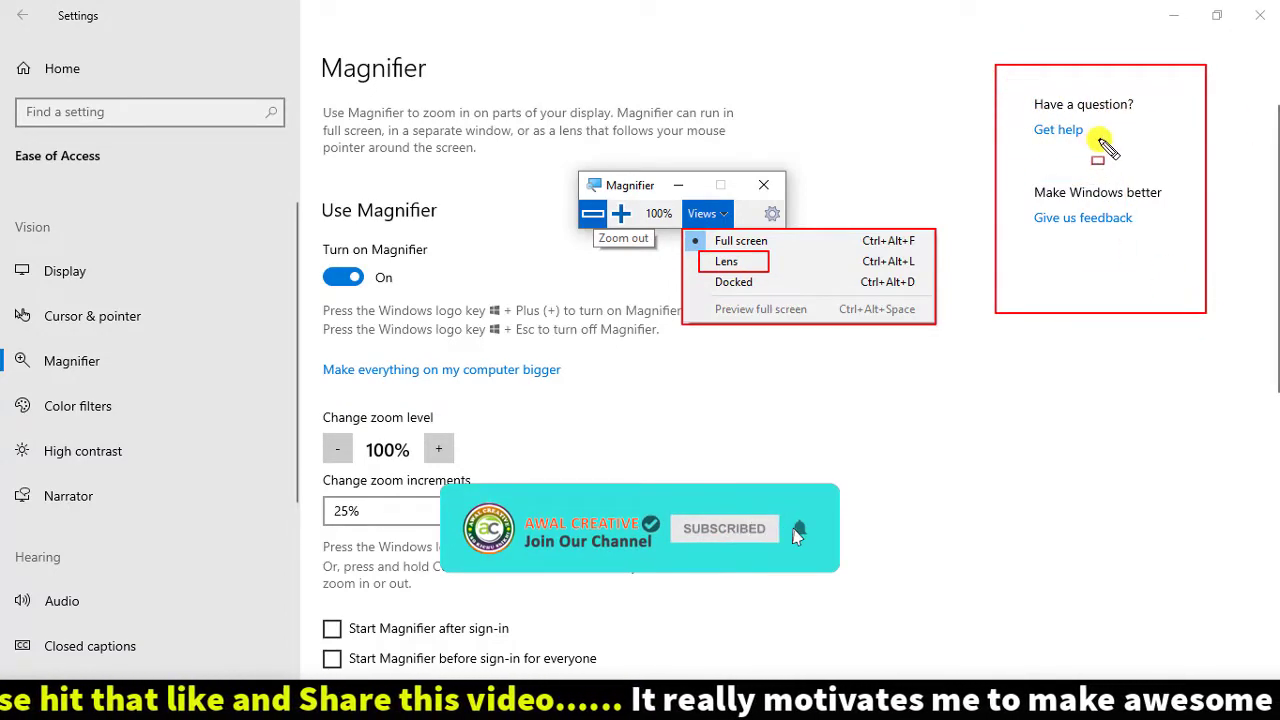
{"action": "mouse_move", "coordinate": [1, 1]}
{"action": "left_mouse_down"}
{"action": "mouse_move", "coordinate": [920, 685]}
{"action": "mouse_move", "coordinate": [938, 685]}
{"action": "left_mouse_up"}
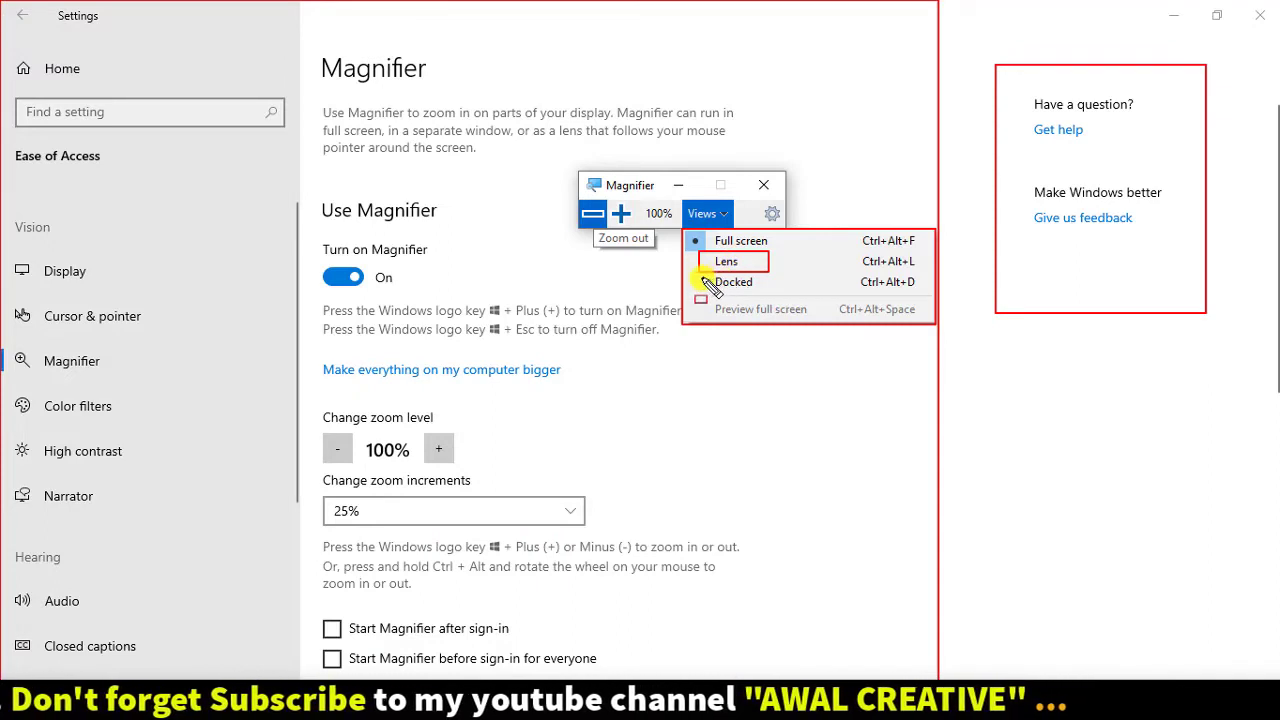
{"action": "left_click_drag", "start_coordinate": [701, 274], "coordinate": [781, 292]}
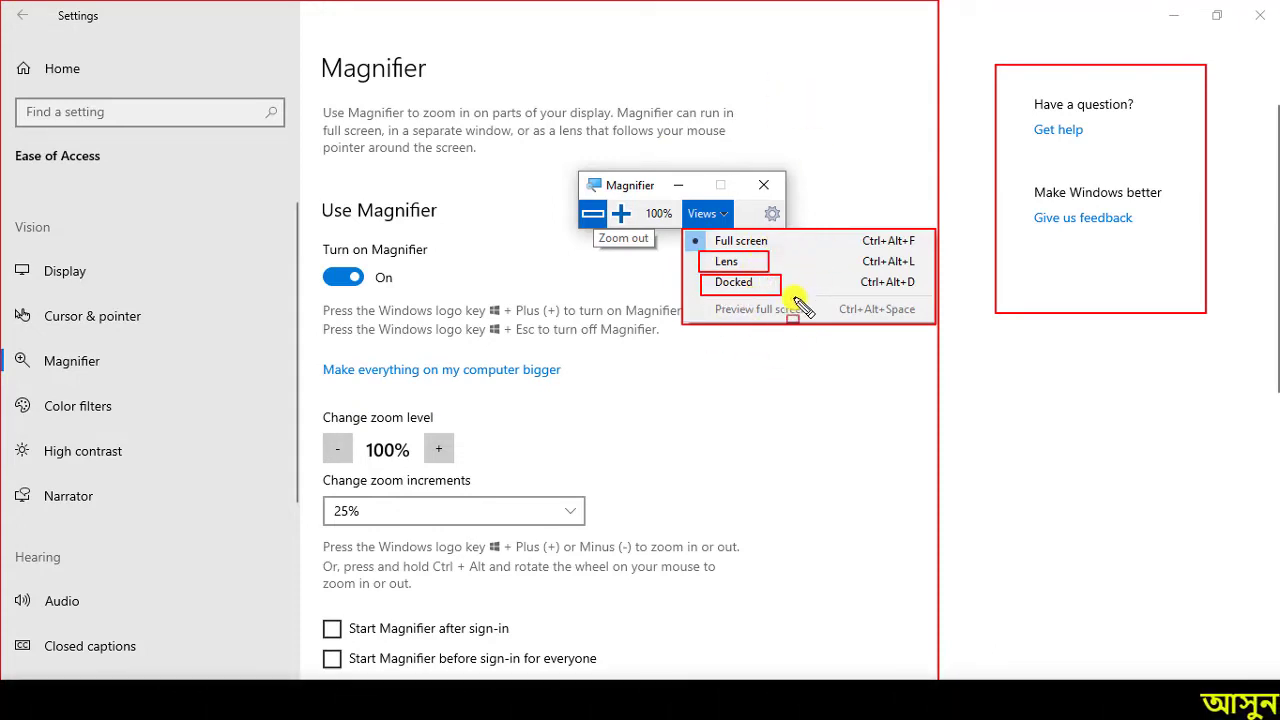
{"action": "key", "text": "Escape"}
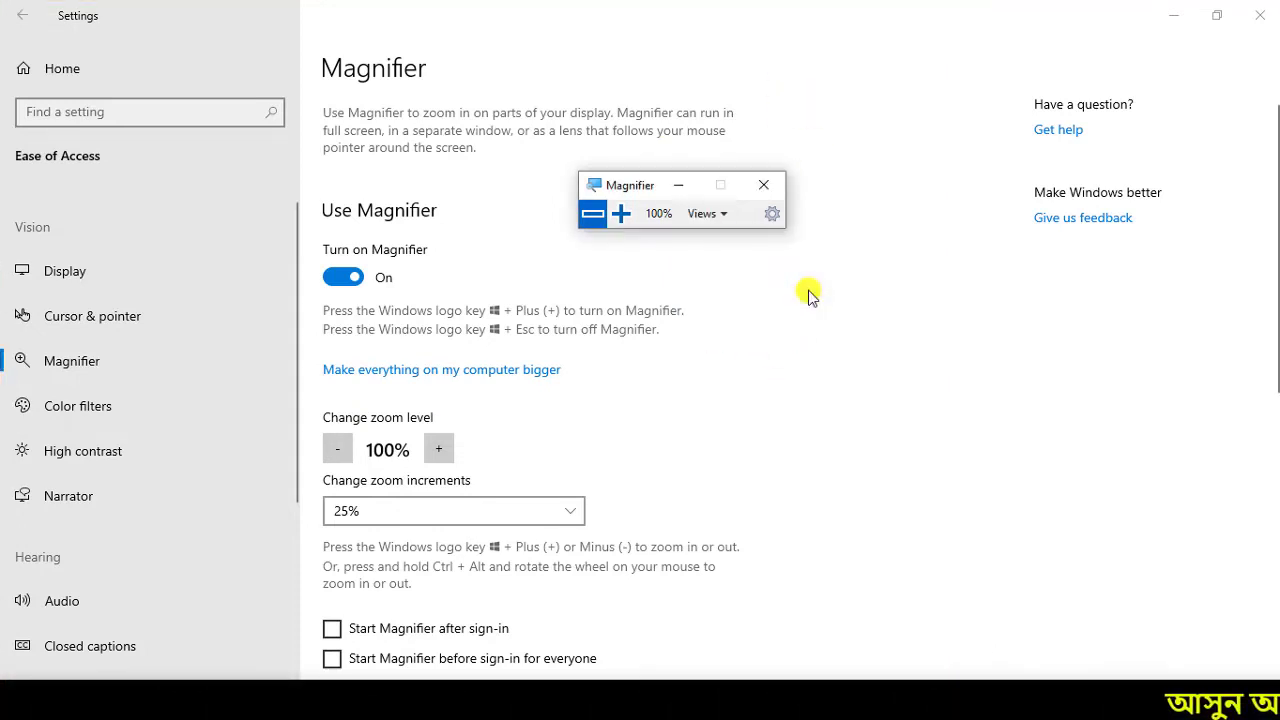
Step: Choose the Full screen view for Magnifier and zoom in to 125%
{"action": "left_click", "coordinate": [700, 214]}
{"action": "left_click", "coordinate": [750, 248]}
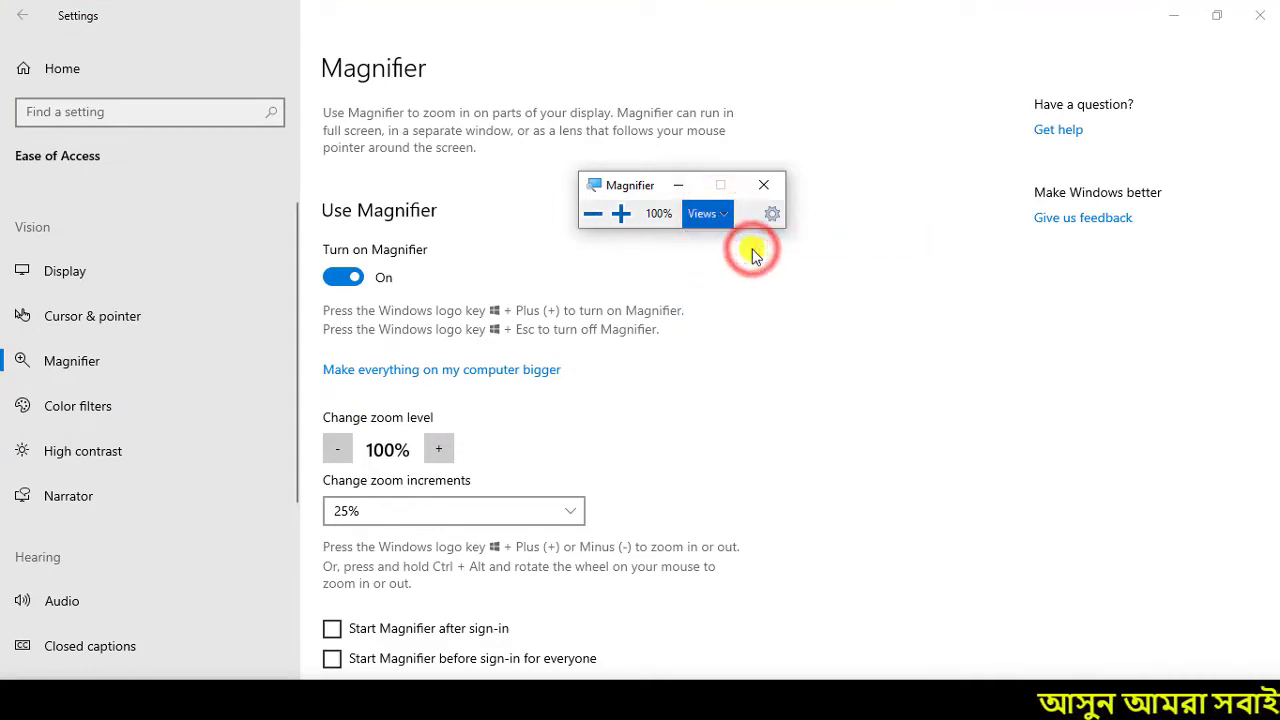
{"action": "left_click", "coordinate": [620, 213]}
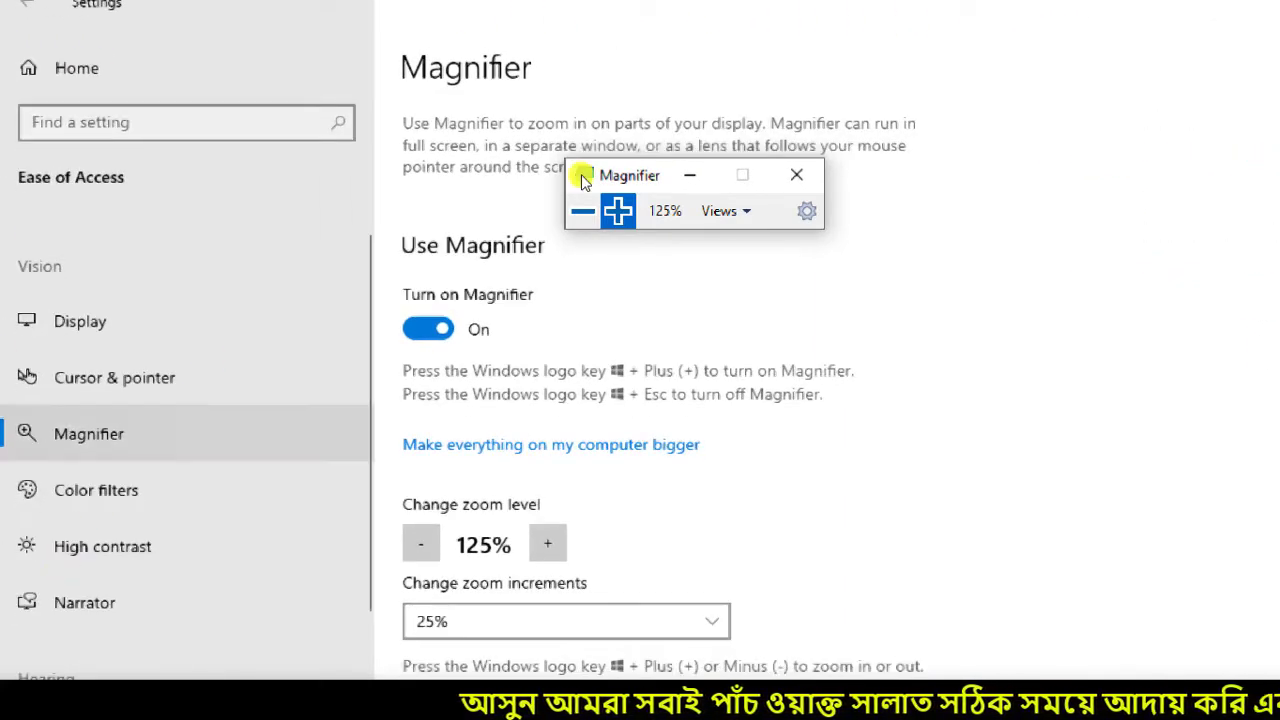
Step: Switch the Magnifier view from full screen to Lens
{"action": "key", "text": "Tab"}
{"action": "key", "text": "Return"}
{"action": "key", "text": "Down"}
{"action": "key", "text": "Down"}
{"action": "key", "text": "Up"}
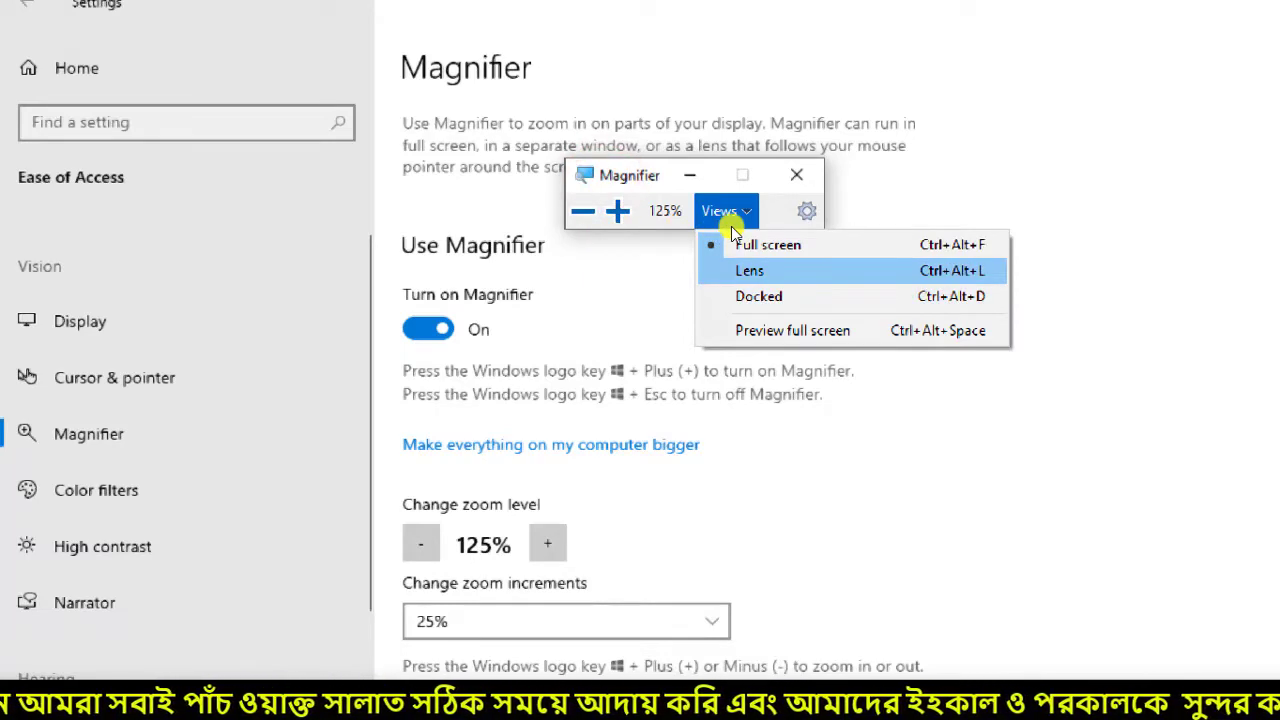
{"action": "key", "text": "Return"}
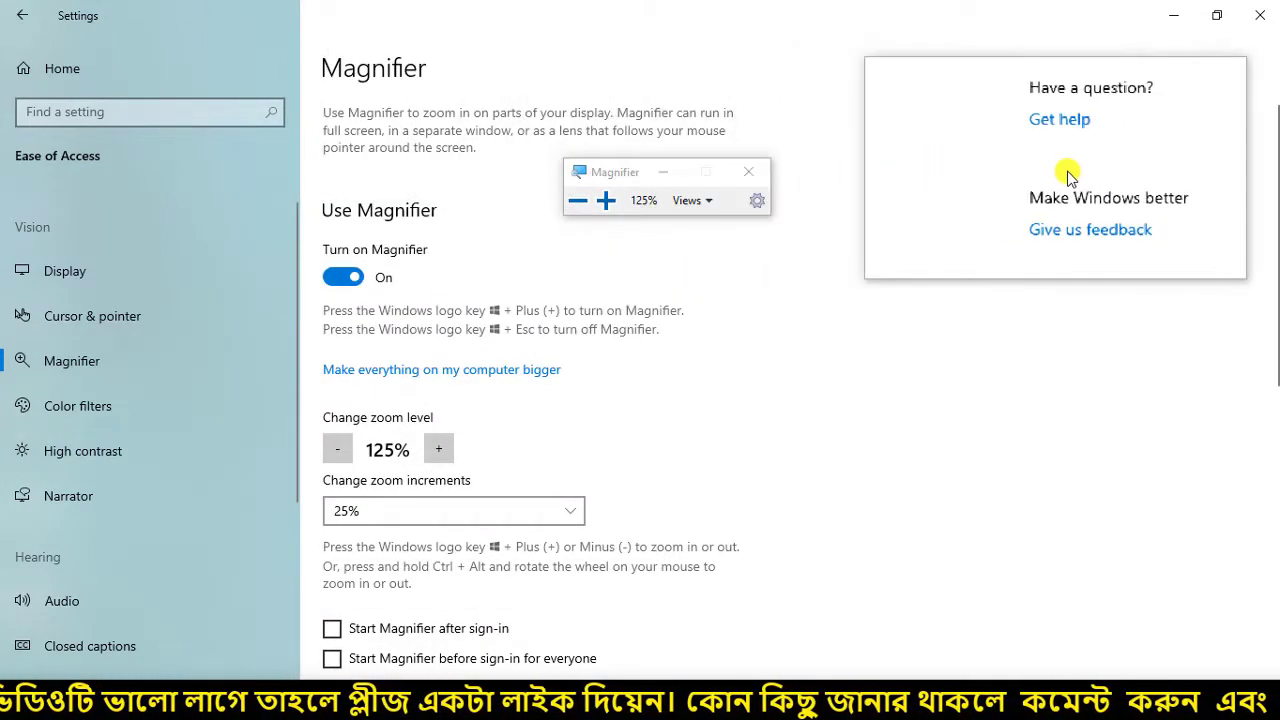
Step: Increase the zoom level of the Magnifier lens to 225%
{"action": "left_click", "coordinate": [708, 204]}
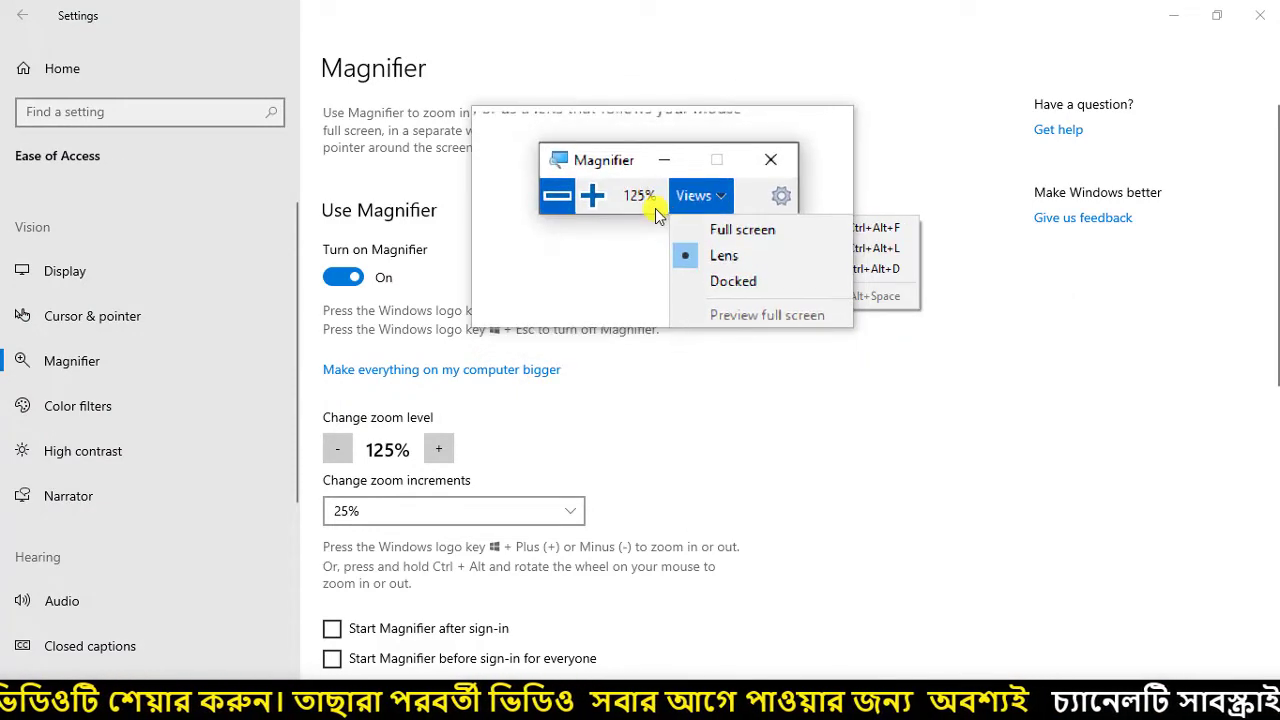
{"action": "left_click", "coordinate": [600, 203]}
{"action": "left_click", "coordinate": [600, 203]}
{"action": "left_click", "coordinate": [600, 203]}
{"action": "left_click", "coordinate": [600, 203]}
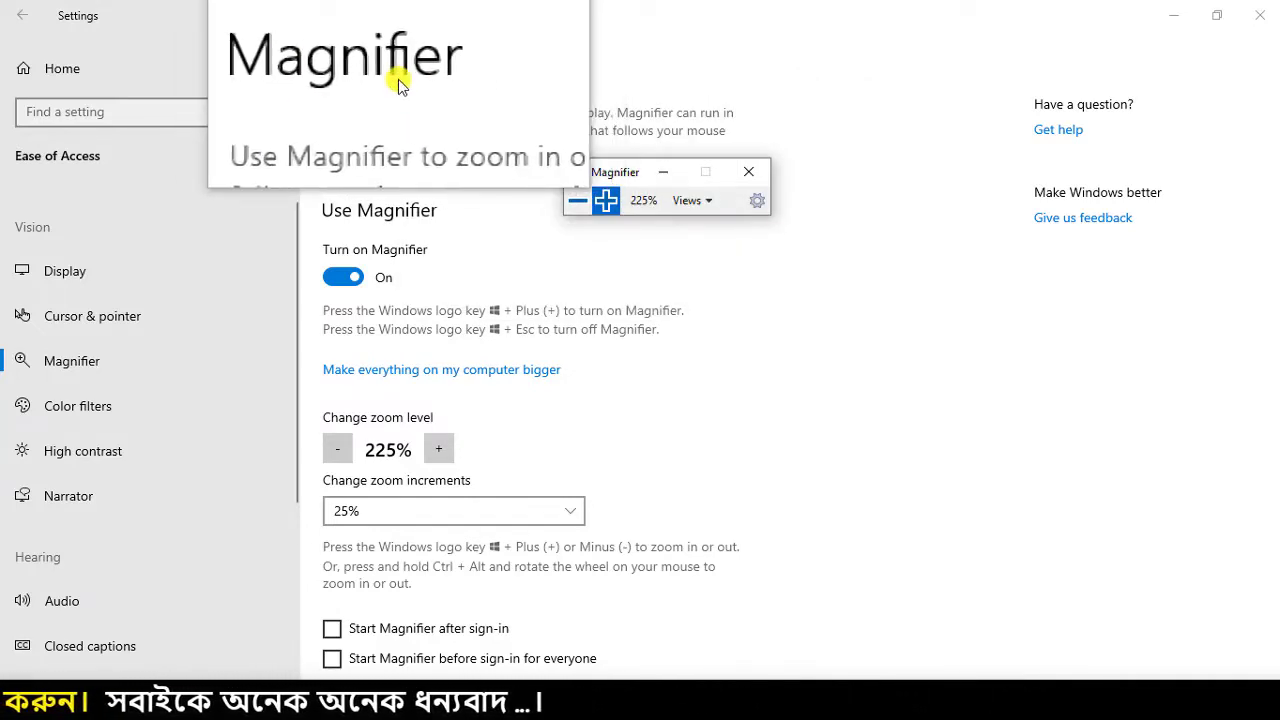
Step: Switch Magnifier to the Docked view to try it out, and return it to the Full screen view
{"action": "left_click", "coordinate": [712, 204]}
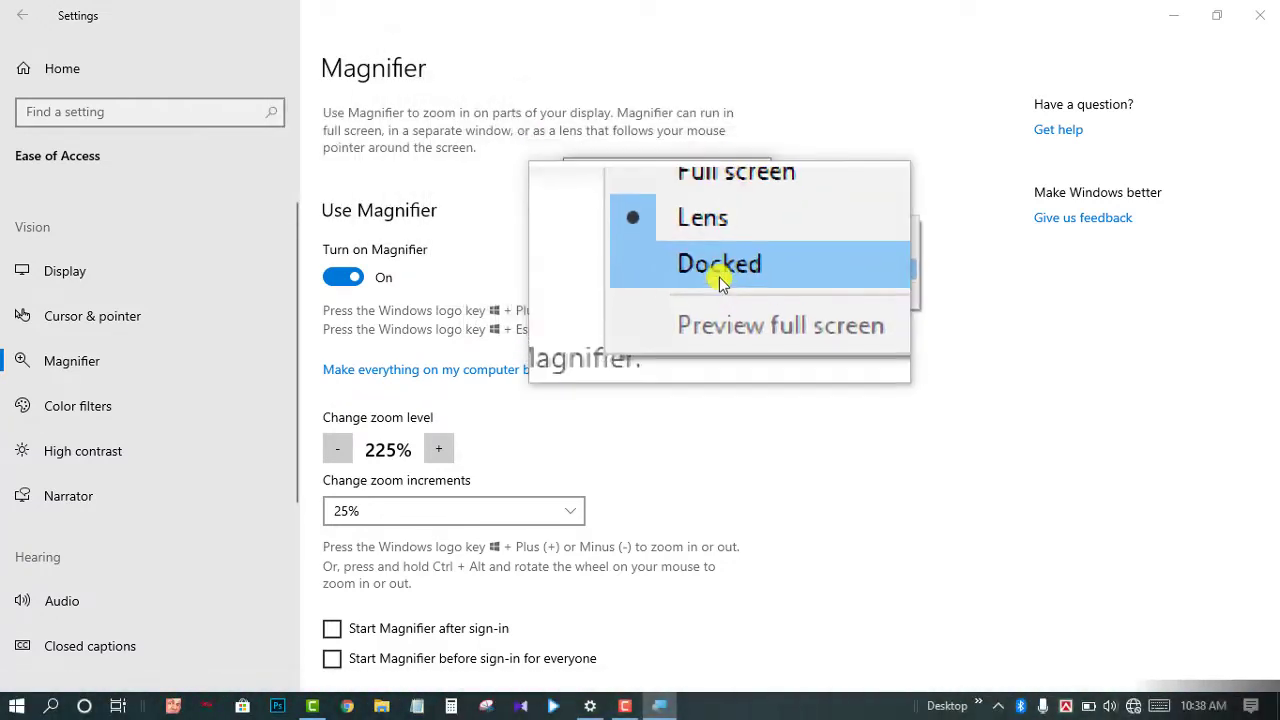
{"action": "left_click", "coordinate": [719, 277]}
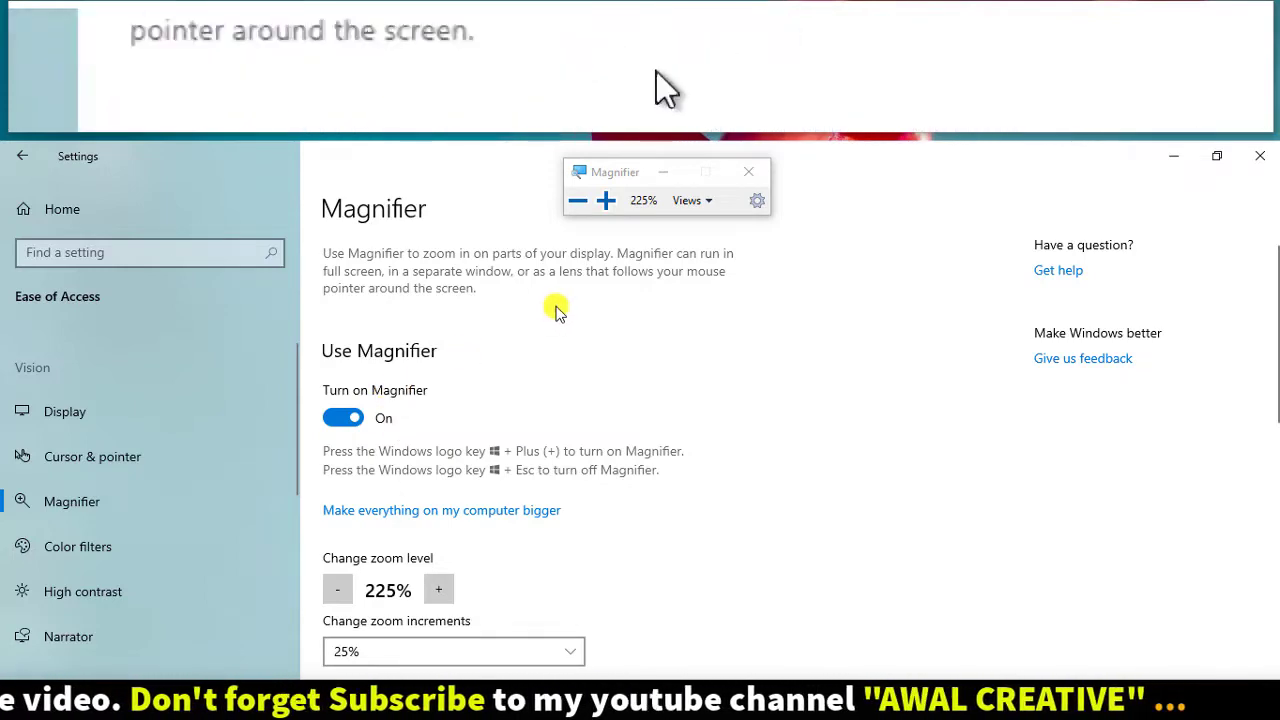
{"action": "left_click", "coordinate": [688, 202]}
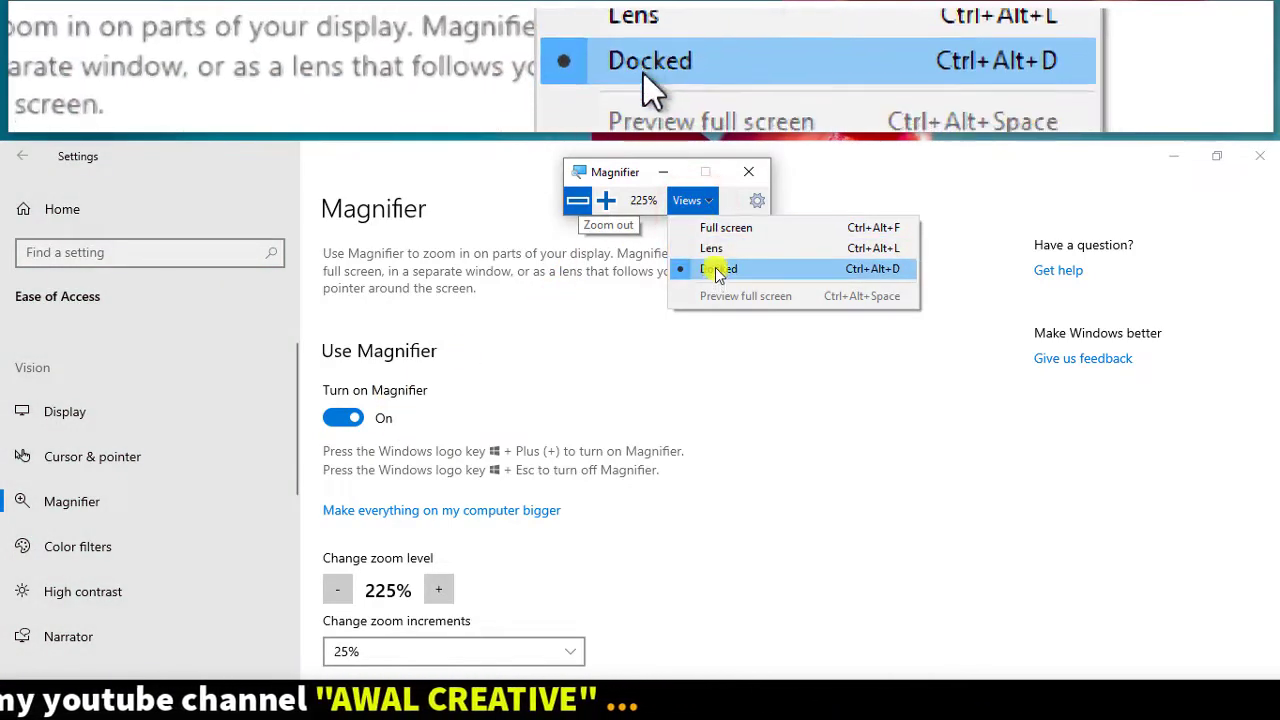
{"action": "left_click", "coordinate": [722, 230]}
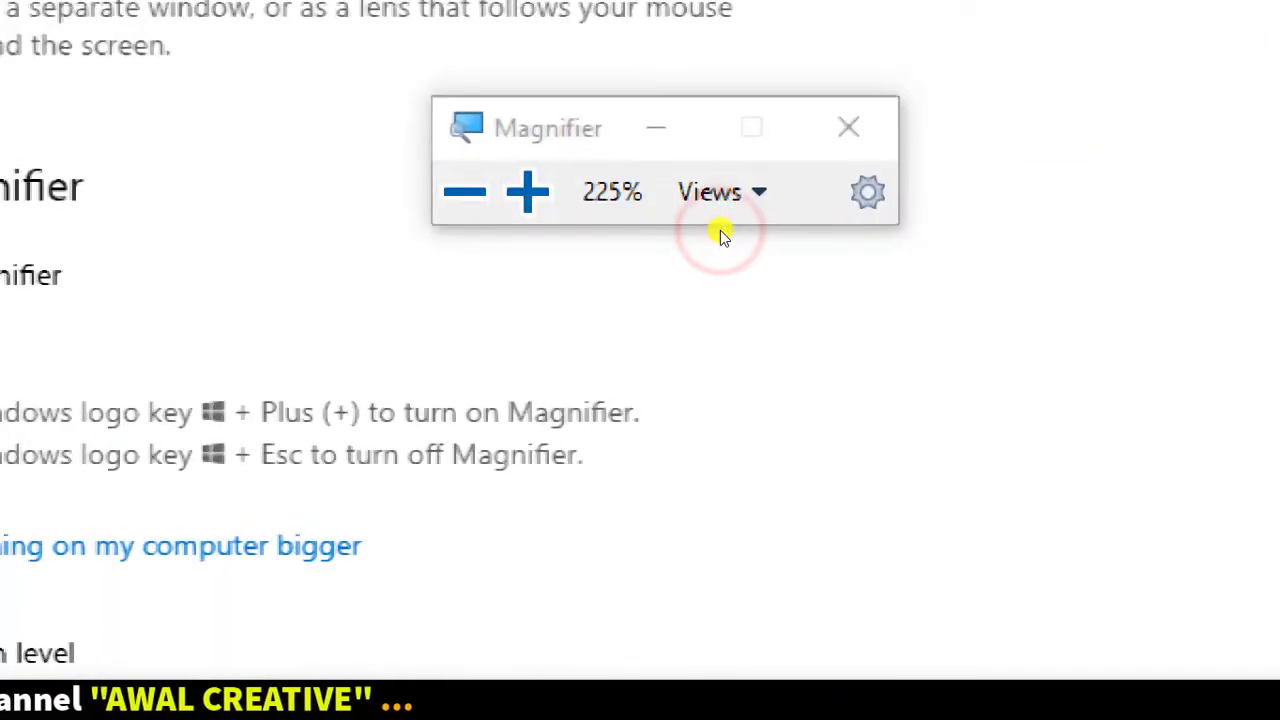
Step: Reduce the full-screen magnification to 100% and close Magnifier
{"action": "left_click", "coordinate": [608, 212]}
{"action": "left_click", "coordinate": [608, 212]}
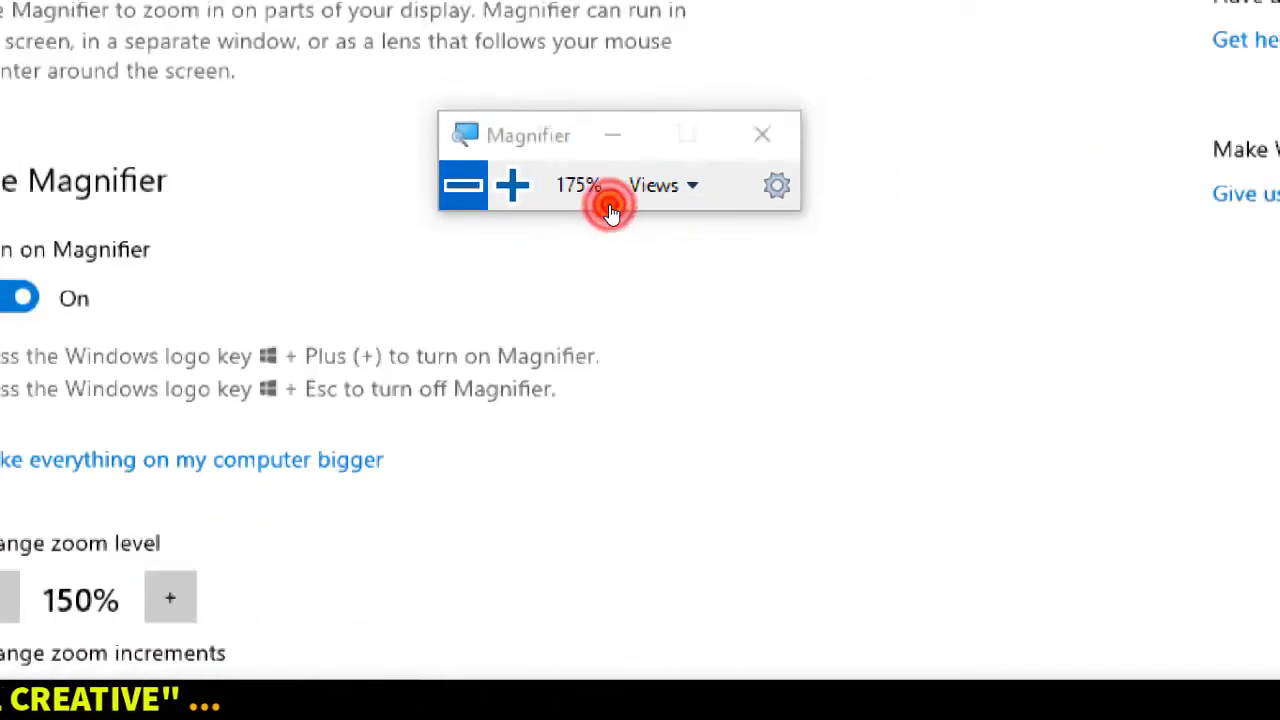
{"action": "left_click", "coordinate": [608, 212]}
{"action": "left_click", "coordinate": [608, 212]}
{"action": "left_click", "coordinate": [608, 213]}
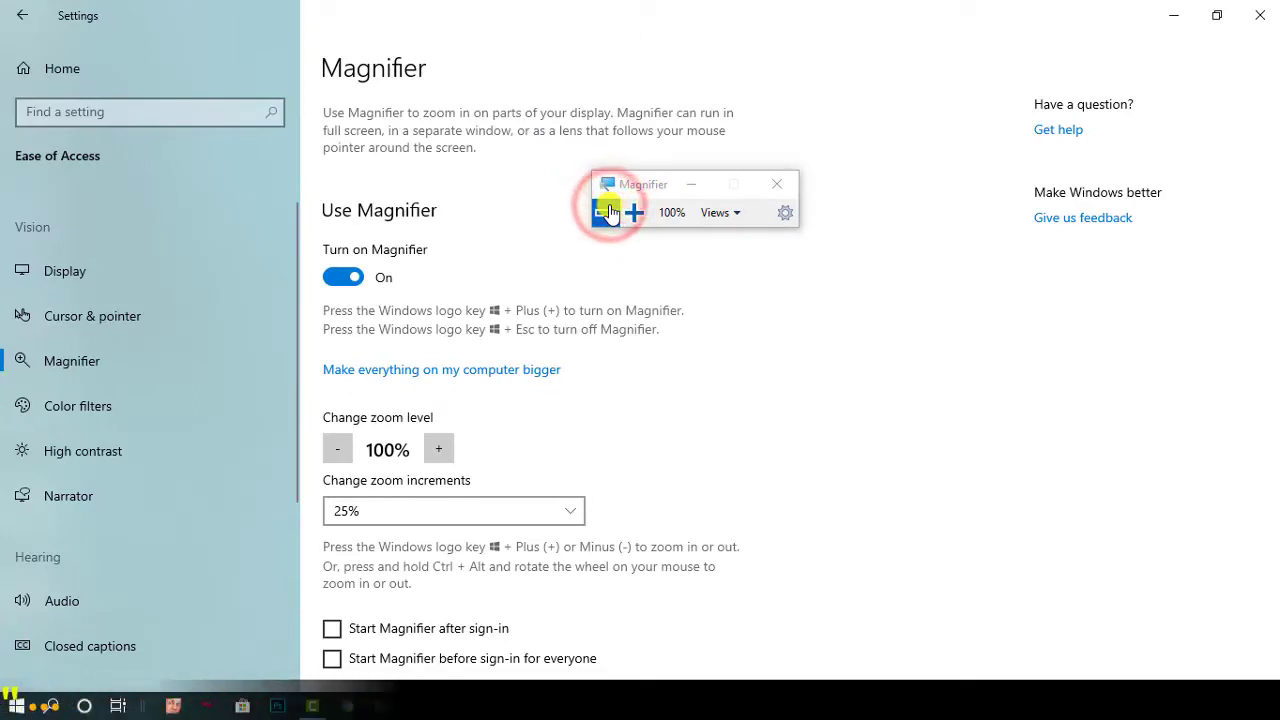
{"action": "left_click", "coordinate": [778, 185]}
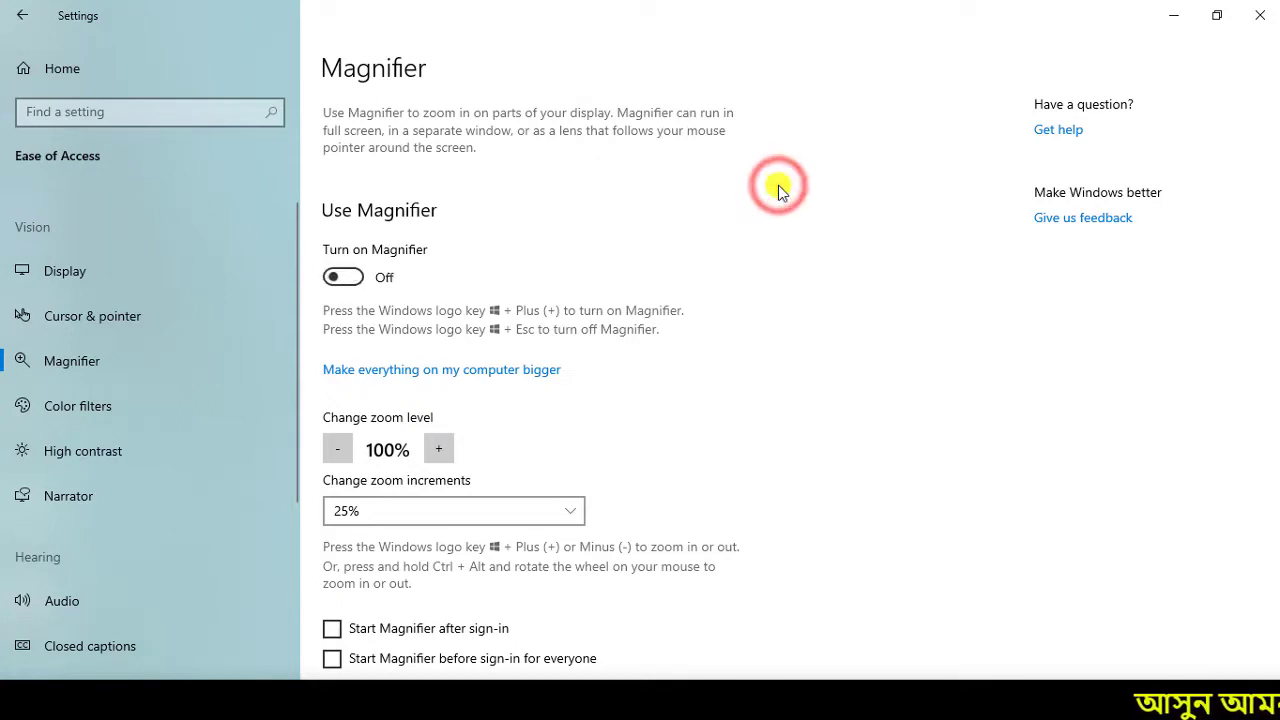
Step: Minimize the Settings window and refresh the desktop twice
{"action": "left_click", "coordinate": [1160, 14]}
{"action": "right_click", "coordinate": [430, 68]}
{"action": "left_click", "coordinate": [469, 117]}
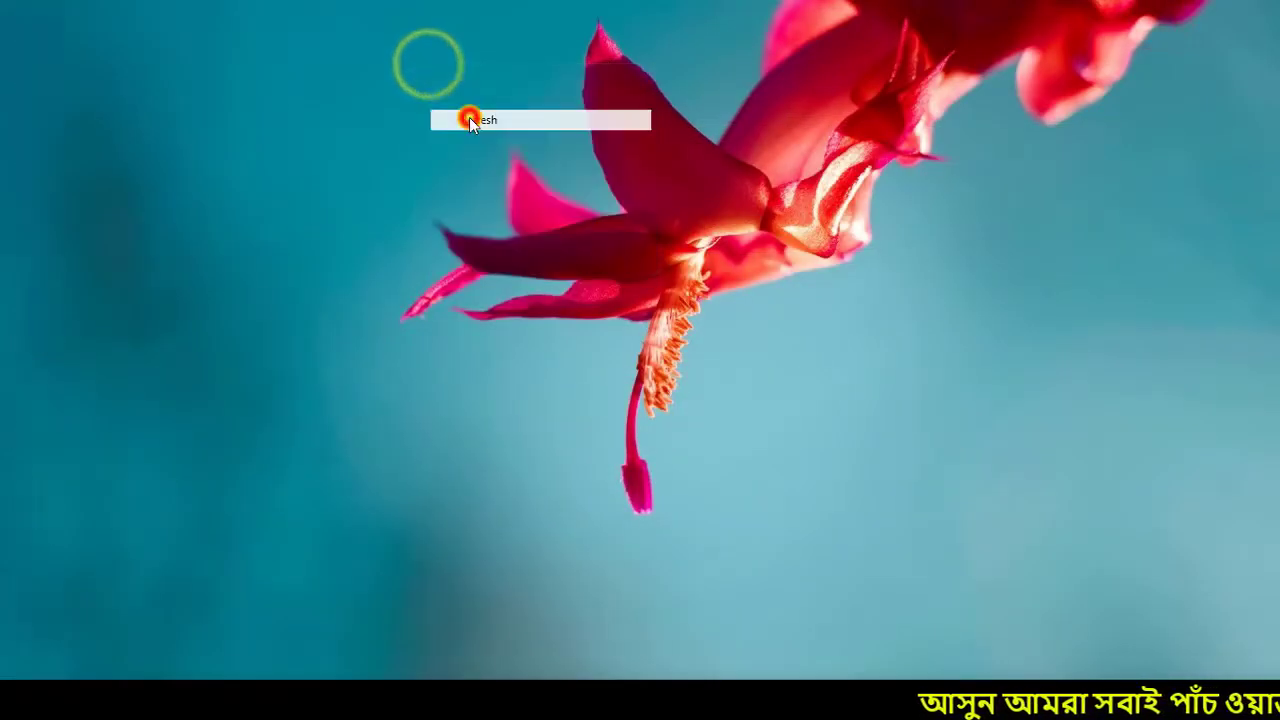
{"action": "right_click", "coordinate": [292, 122]}
{"action": "left_click", "coordinate": [337, 171]}
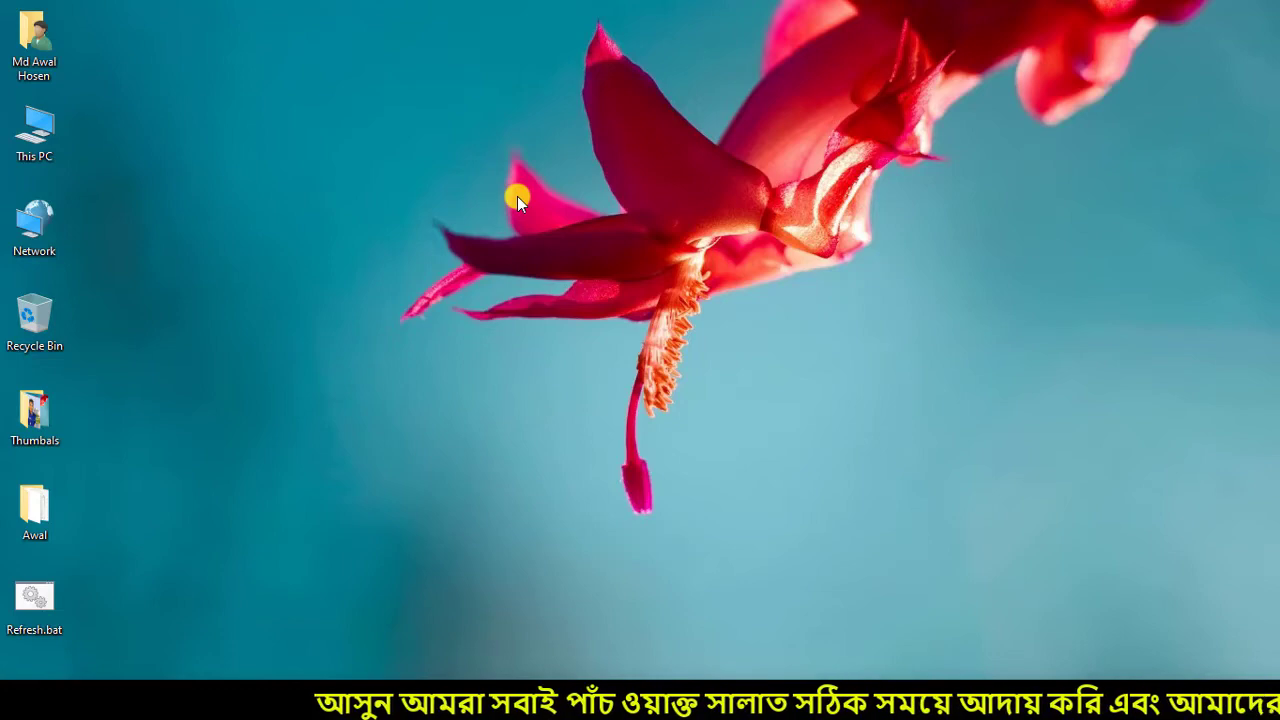
Step: Open the On-Screen Keyboard, start Magnifier, and move the Magnifier window above the keyboard
{"action": "key", "text": "ctrl+super+o"}
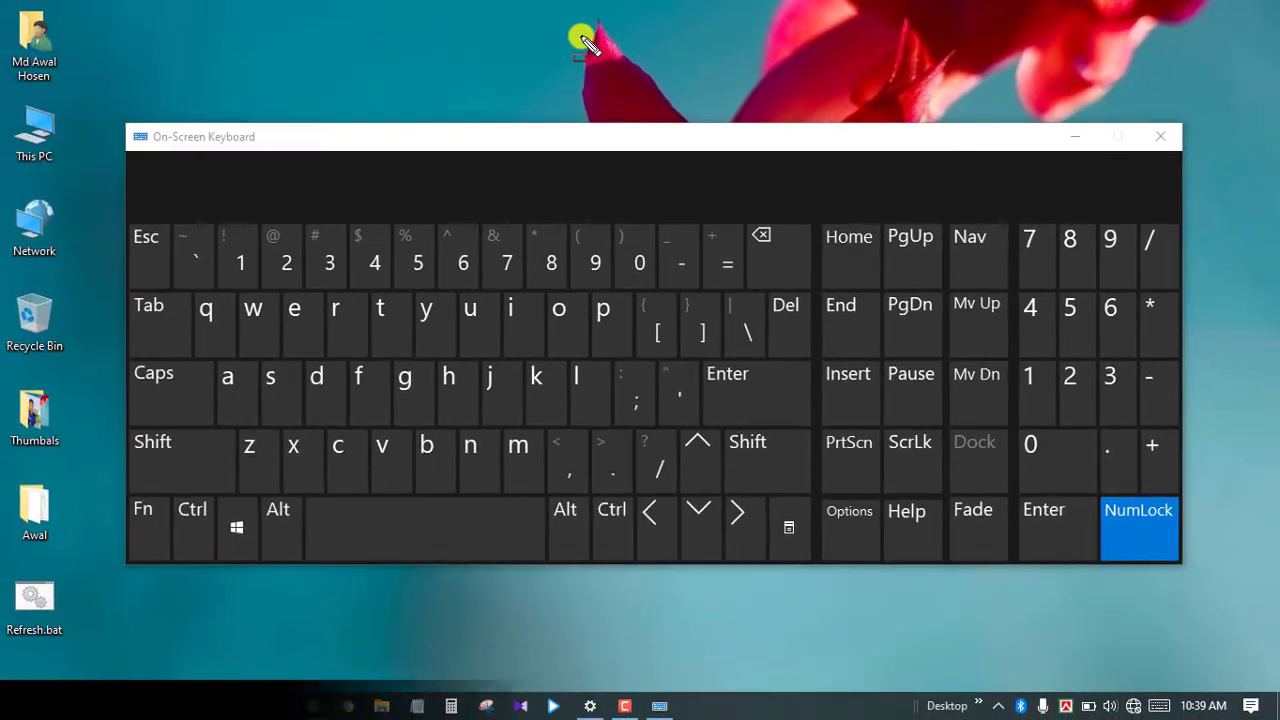
{"action": "key", "text": "super+plus"}
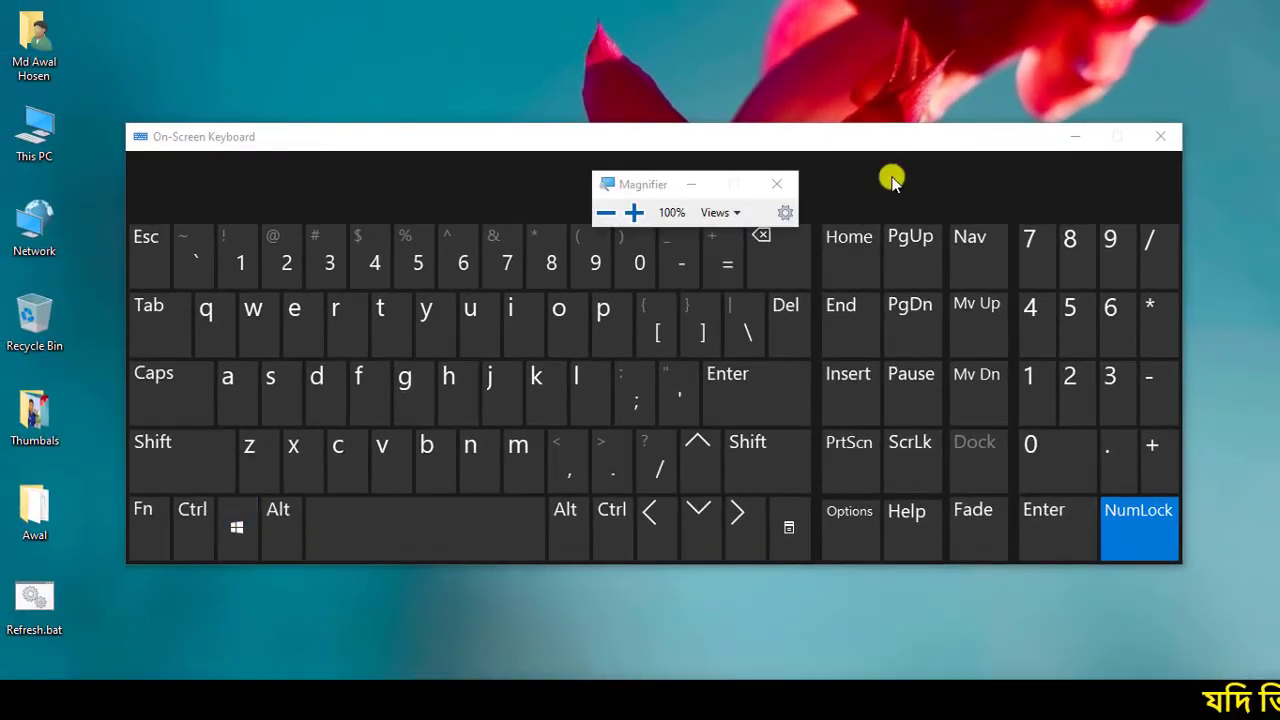
{"action": "left_click", "coordinate": [634, 181]}
{"action": "left_click_drag", "start_coordinate": [505, 47], "coordinate": [462, 40]}
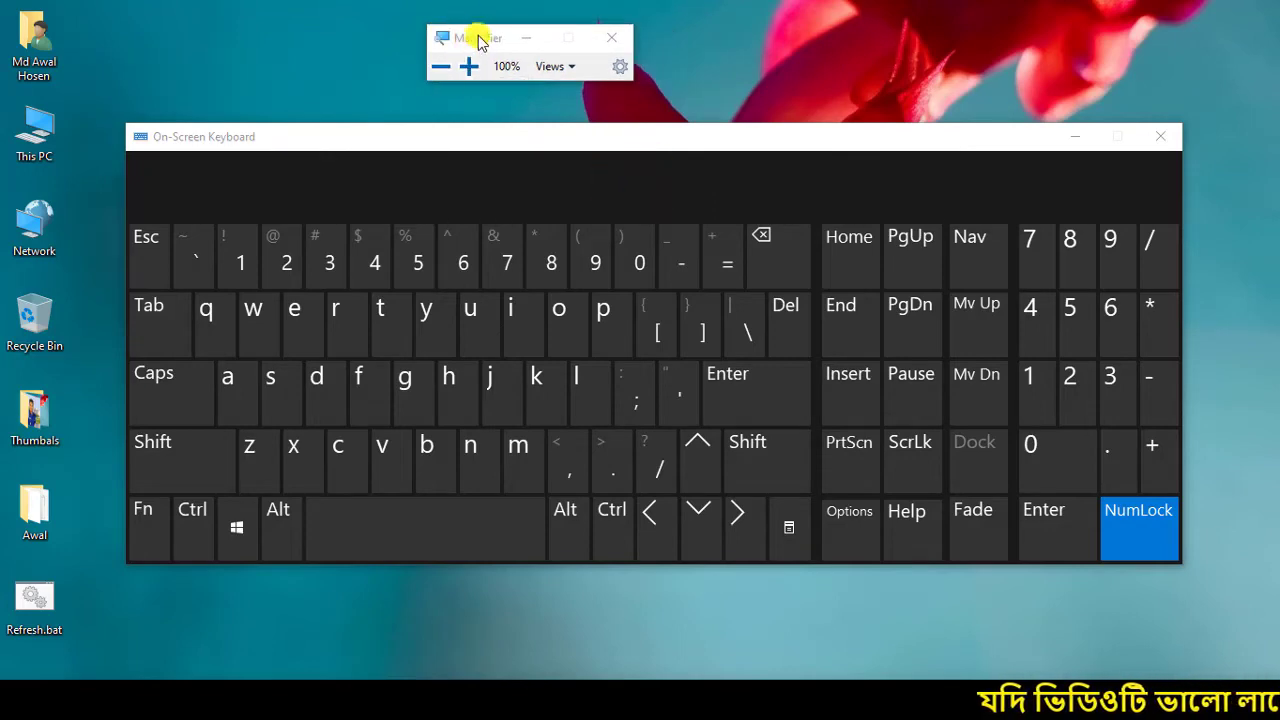
Step: Magnify the desktop and On-Screen Keyboard to 150%, and reduce the zoom back to 100%
{"action": "left_click", "coordinate": [468, 66]}
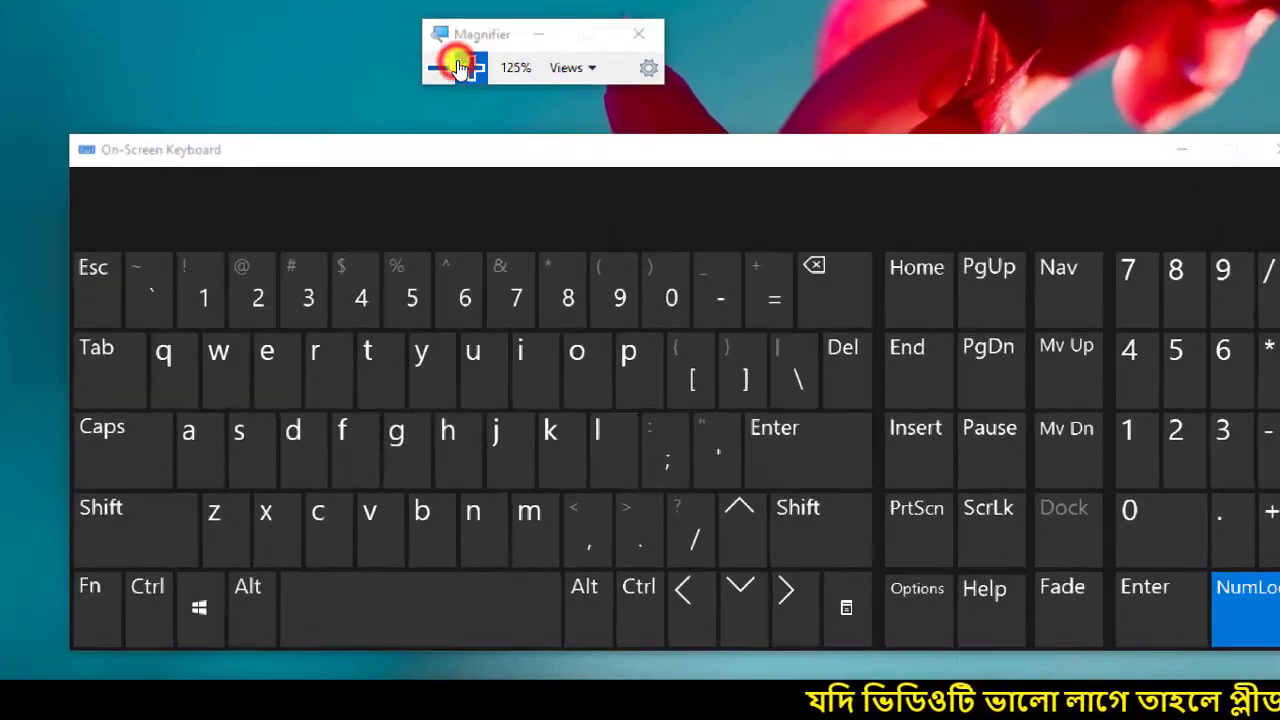
{"action": "left_click", "coordinate": [468, 66]}
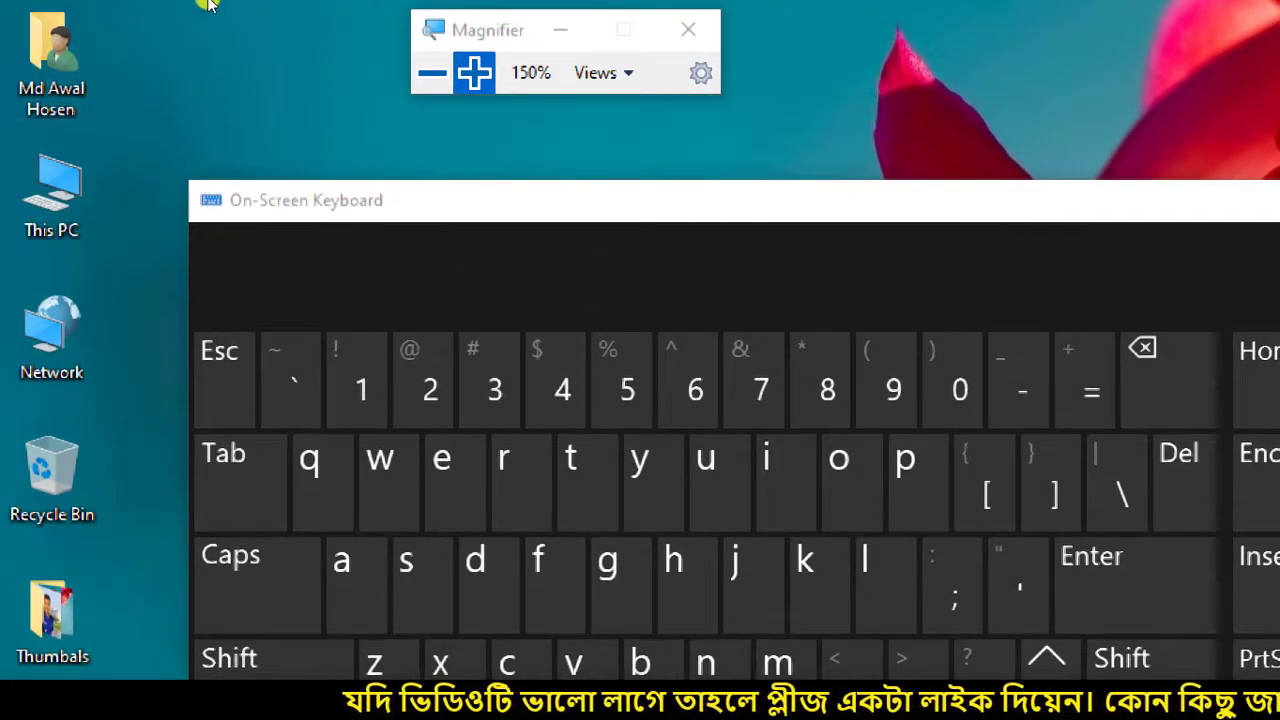
{"action": "left_click", "coordinate": [432, 72]}
{"action": "left_click", "coordinate": [306, 50]}
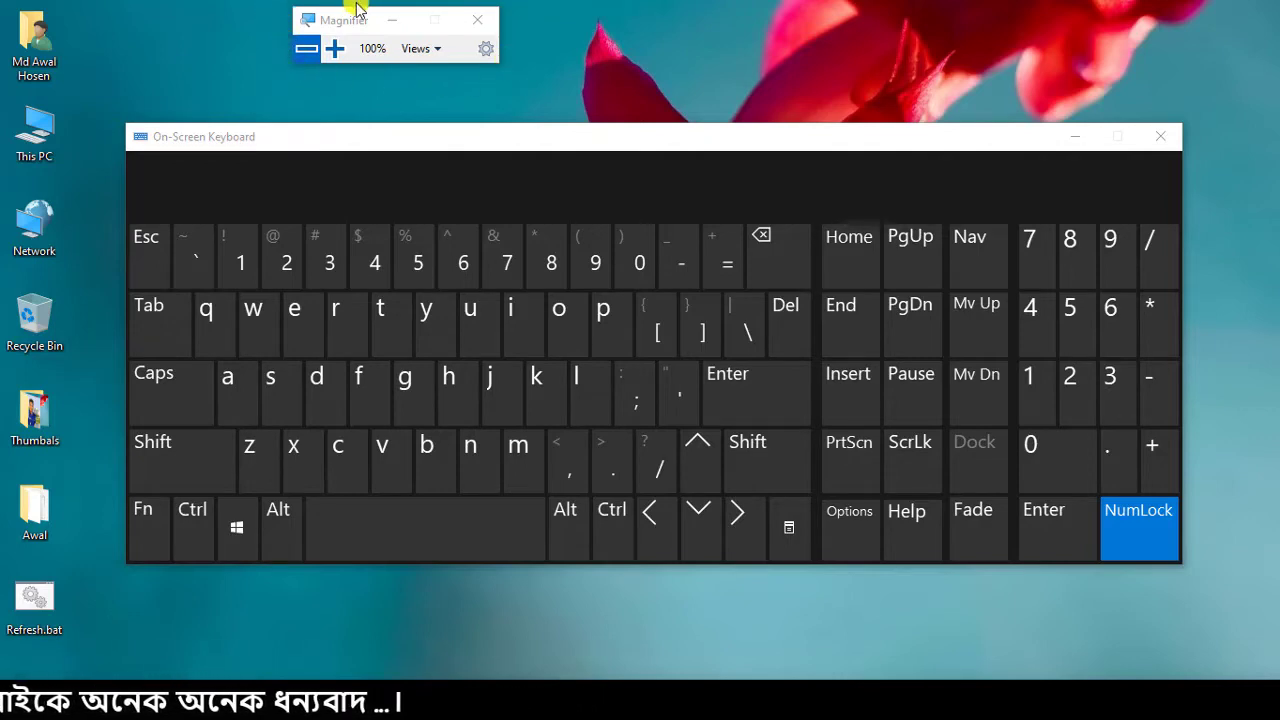
Step: Close Magnifier and the On-Screen Keyboard
{"action": "key", "text": "super"}
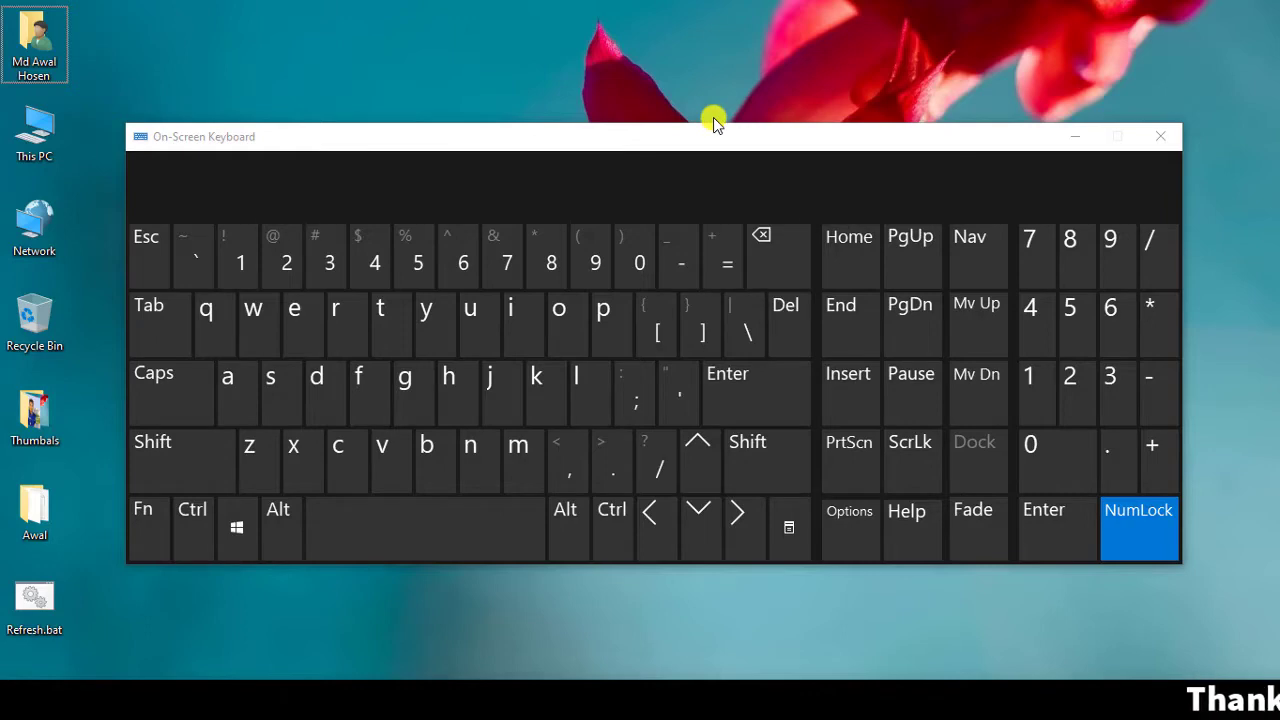
{"action": "key", "text": "ctrl+super+o"}
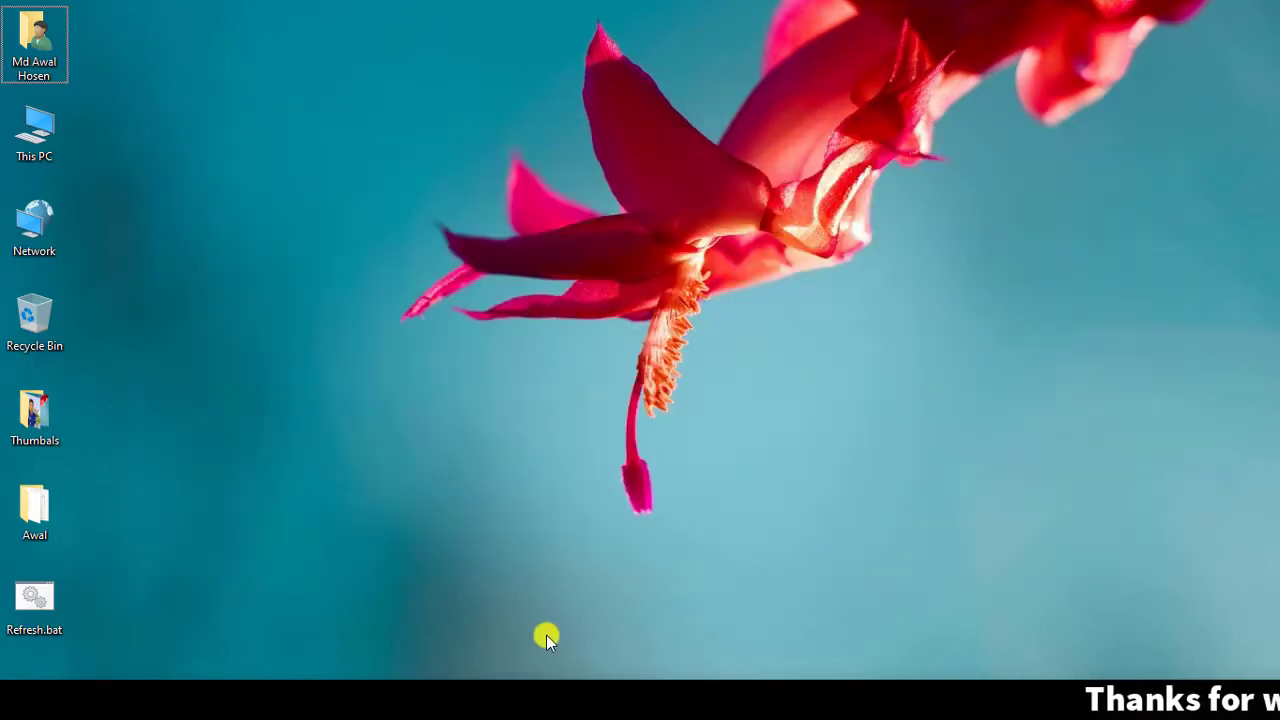
Step: Open the Magnifier settings, move the Magnifier window off the page heading, and review the shortcuts for turning it on and off
{"action": "key", "text": "ctrl+super+m"}
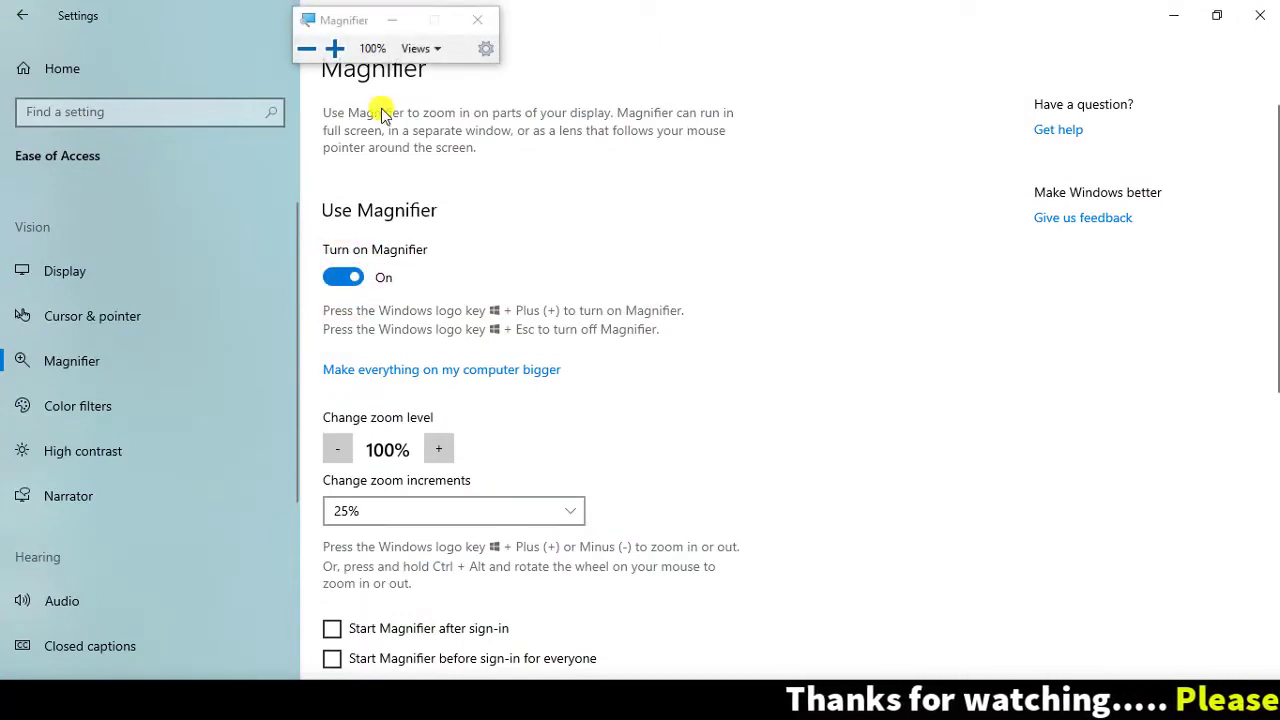
{"action": "left_click_drag", "start_coordinate": [341, 27], "coordinate": [711, 42]}
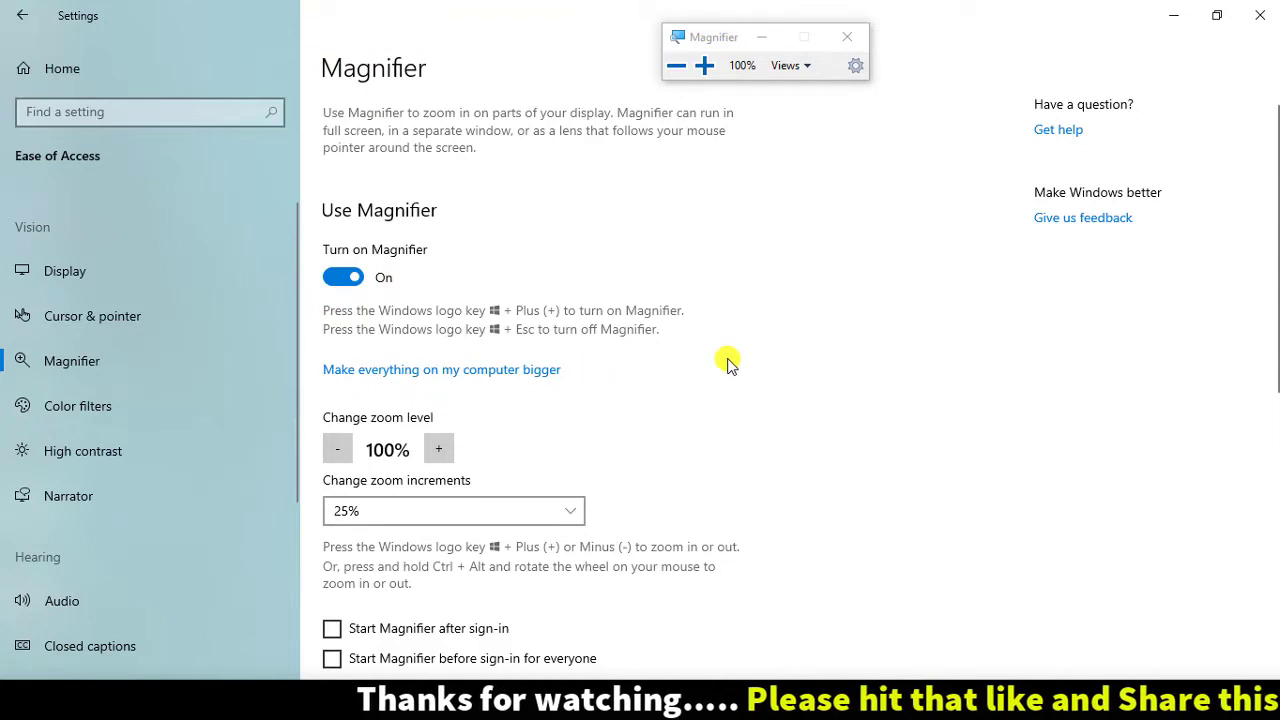
{"action": "scroll", "coordinate": [734, 371], "scroll_direction": "down", "scroll_amount": 2}
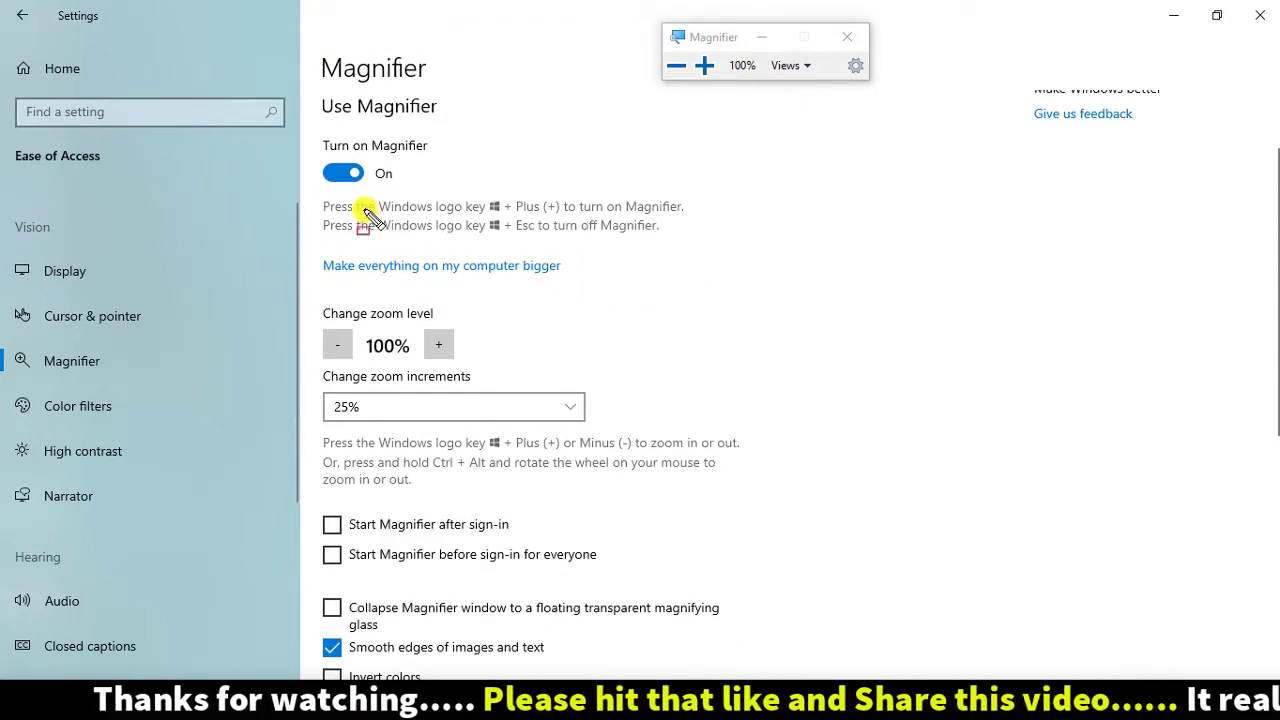
{"action": "mouse_move", "coordinate": [310, 197]}
{"action": "left_mouse_down"}
{"action": "mouse_move", "coordinate": [543, 245]}
{"action": "mouse_move", "coordinate": [704, 241]}
{"action": "left_mouse_up"}
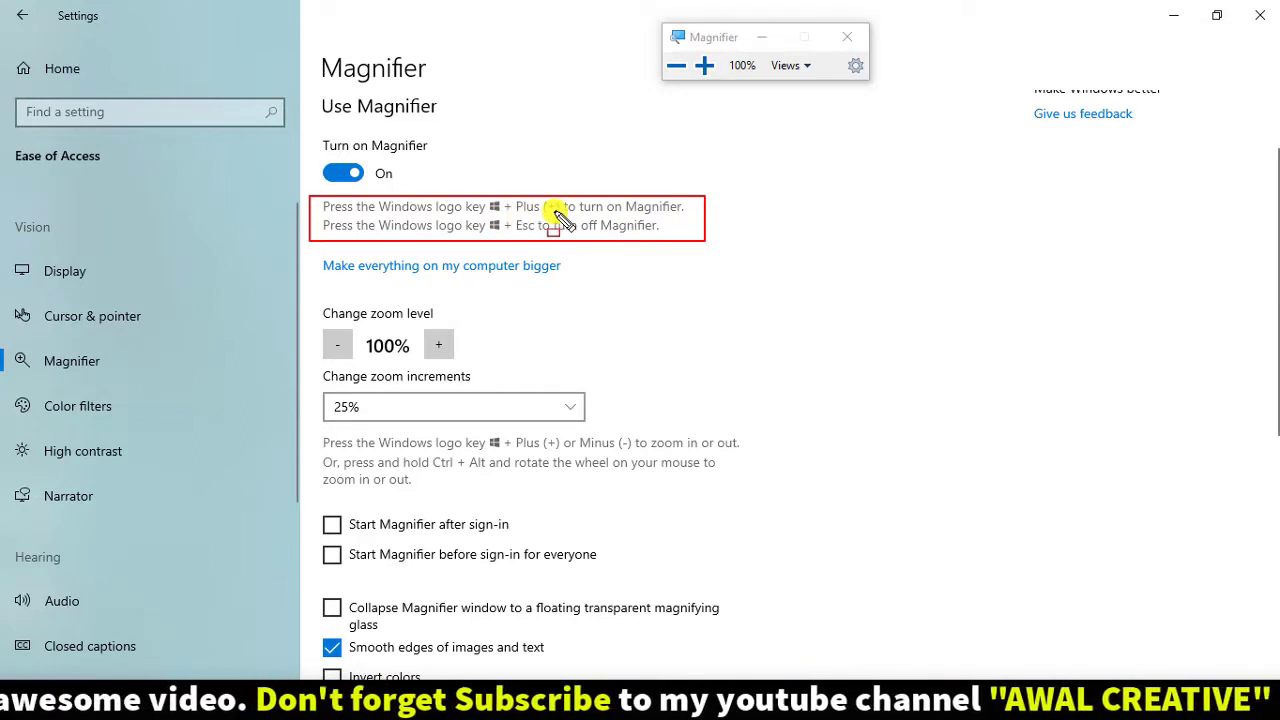
{"action": "left_click_drag", "start_coordinate": [657, 16], "coordinate": [909, 109]}
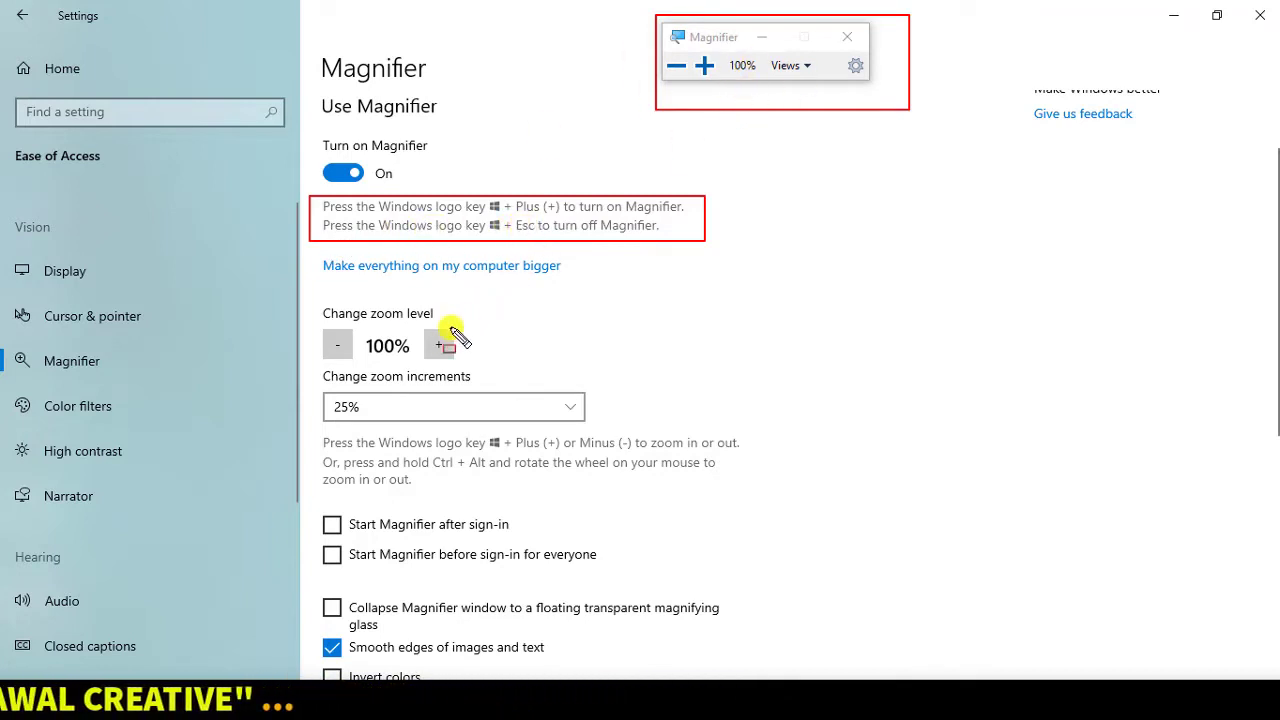
{"action": "key", "text": "Escape"}
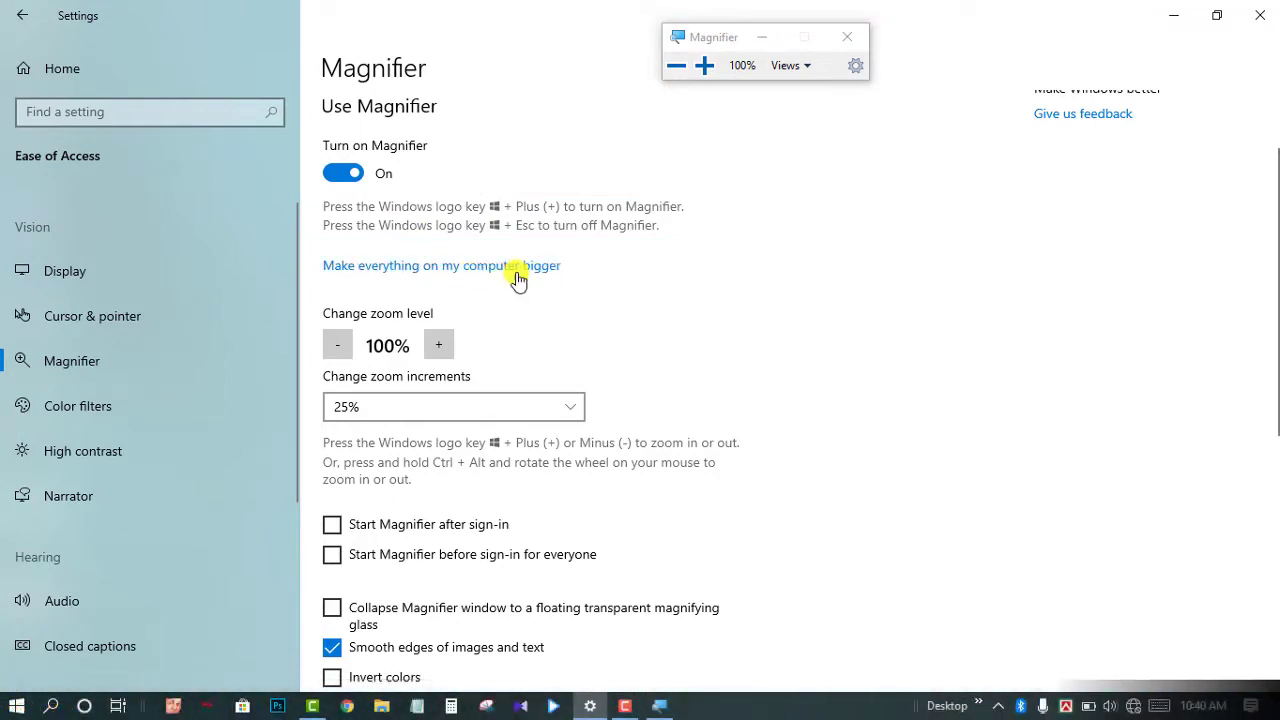
Step: Follow the link for making everything on the computer bigger, look through the Display settings, and return to the Magnifier page
{"action": "left_click", "coordinate": [540, 267]}
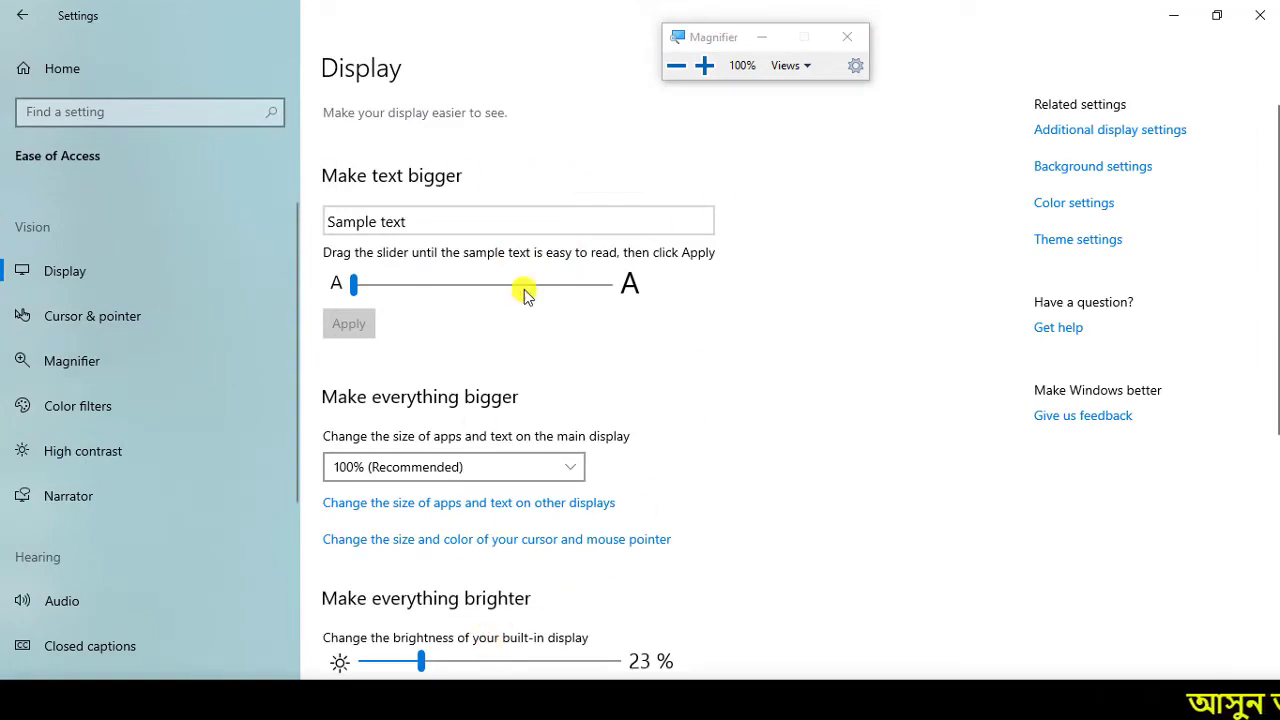
{"action": "scroll", "coordinate": [723, 400], "scroll_direction": "down", "scroll_amount": 3}
{"action": "scroll", "coordinate": [700, 380], "scroll_direction": "up", "scroll_amount": 3}
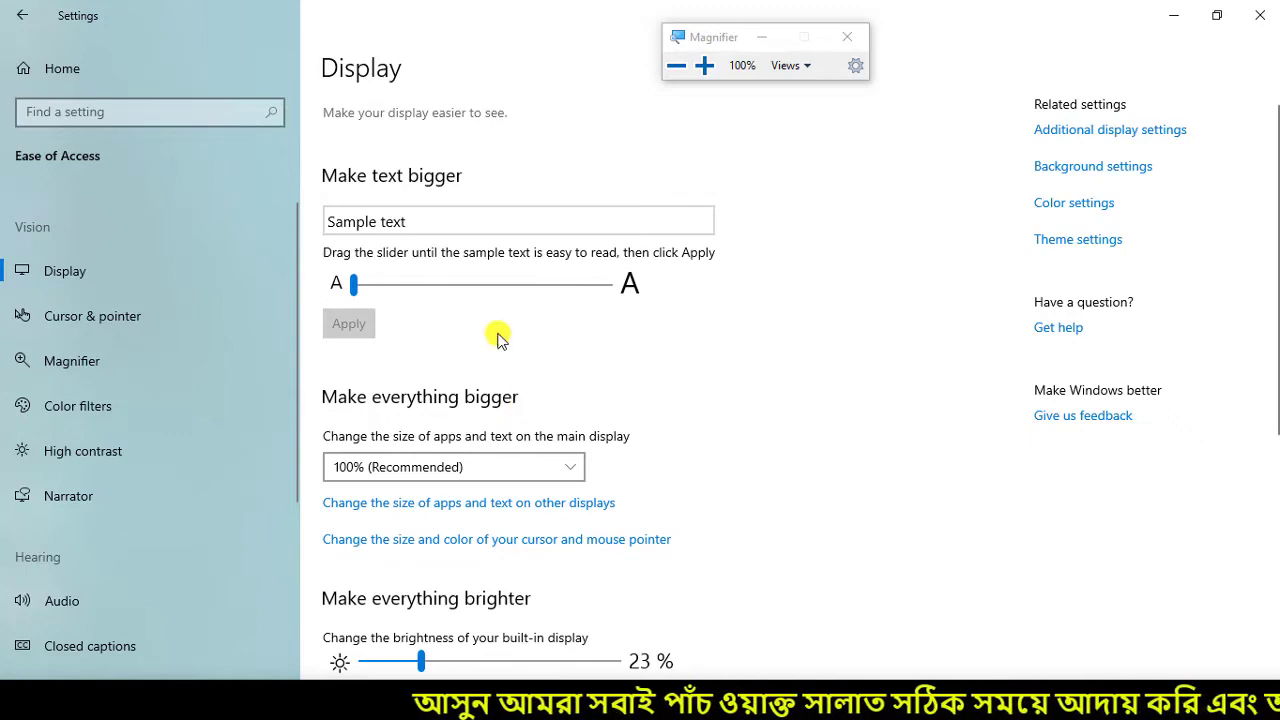
{"action": "left_click", "coordinate": [15, 20]}
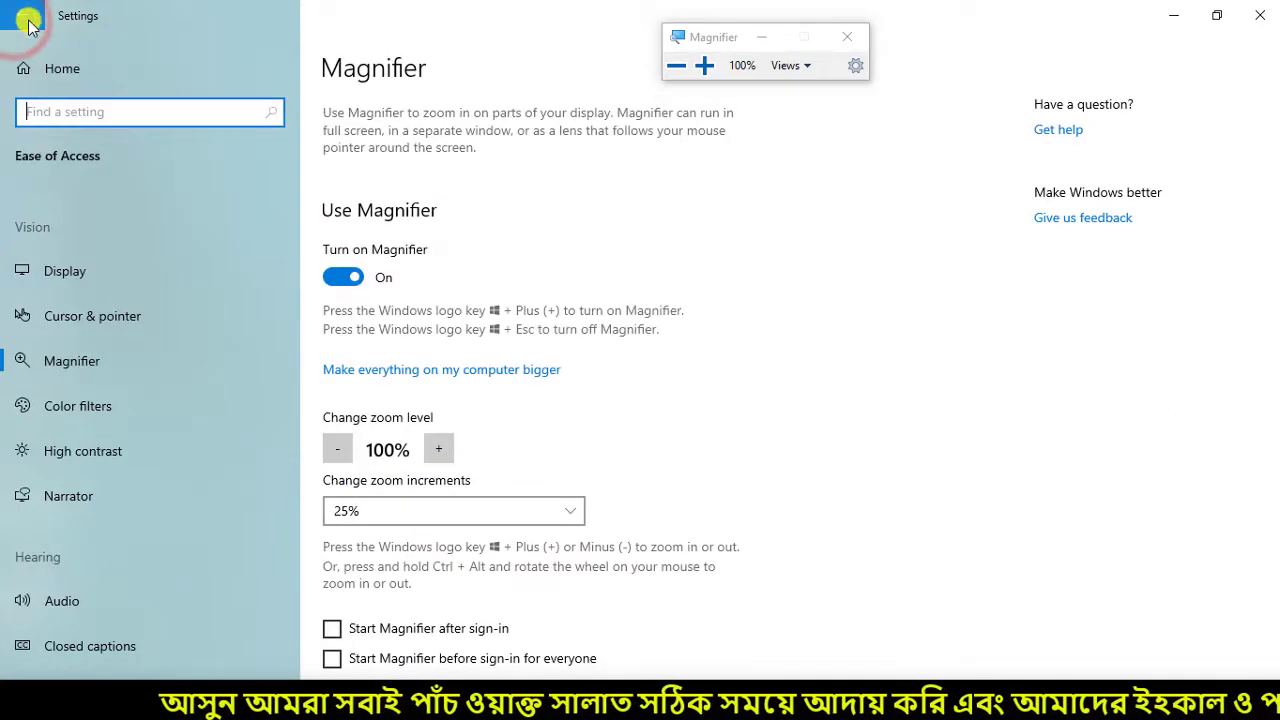
Step: Review the available zoom increments, try 100% (default), and set the increment to 50%
{"action": "scroll", "coordinate": [688, 392], "scroll_direction": "down", "scroll_amount": 1}
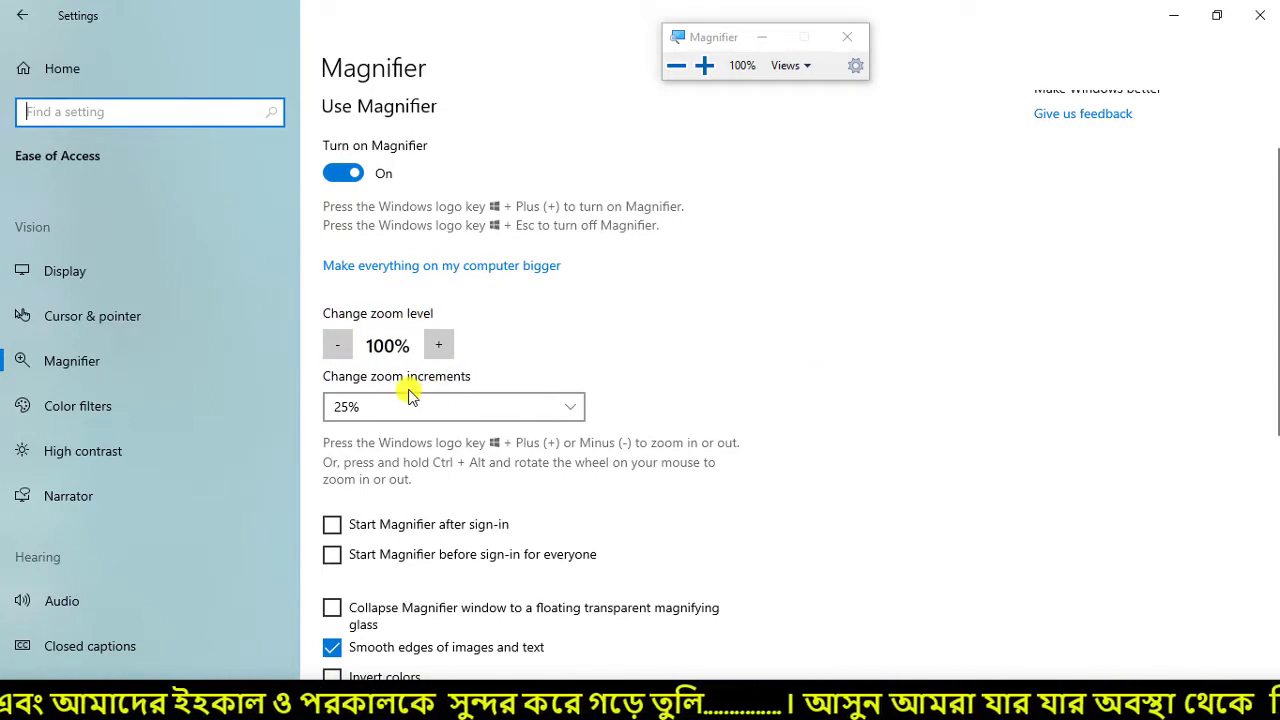
{"action": "left_click", "coordinate": [575, 410]}
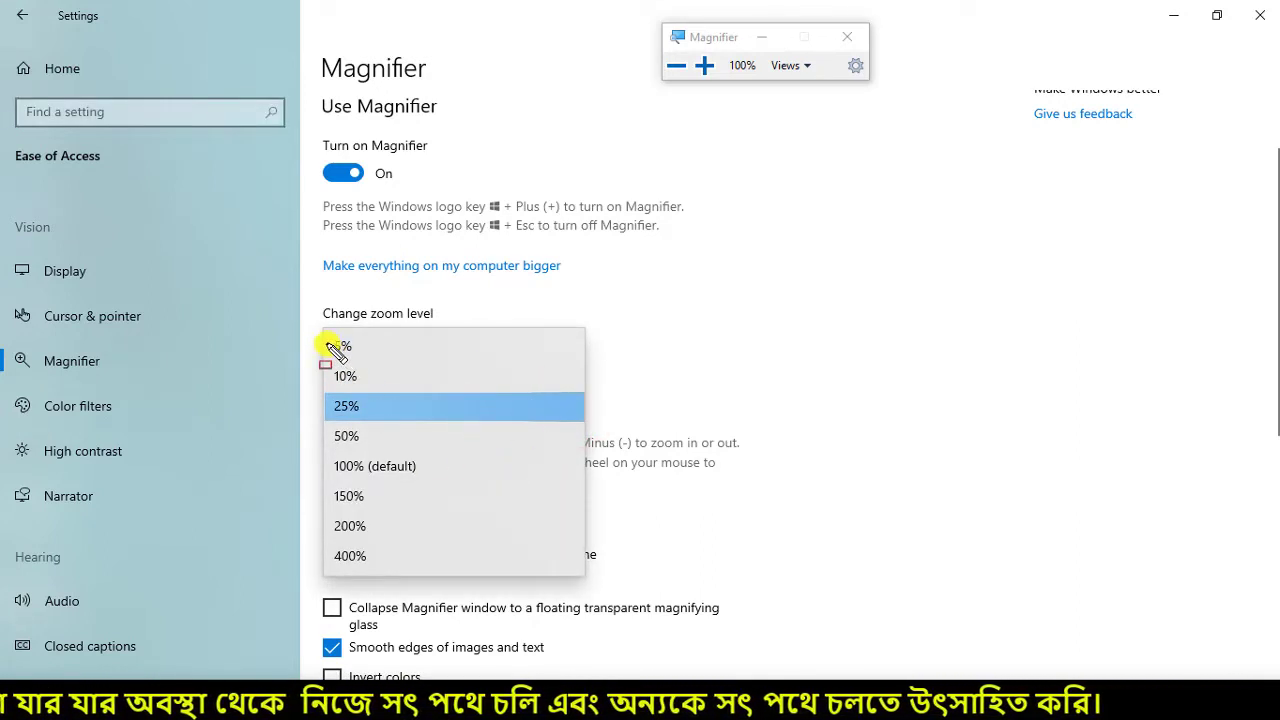
{"action": "mouse_move", "coordinate": [323, 332]}
{"action": "left_mouse_down"}
{"action": "mouse_move", "coordinate": [429, 403]}
{"action": "mouse_move", "coordinate": [587, 577]}
{"action": "left_mouse_up"}
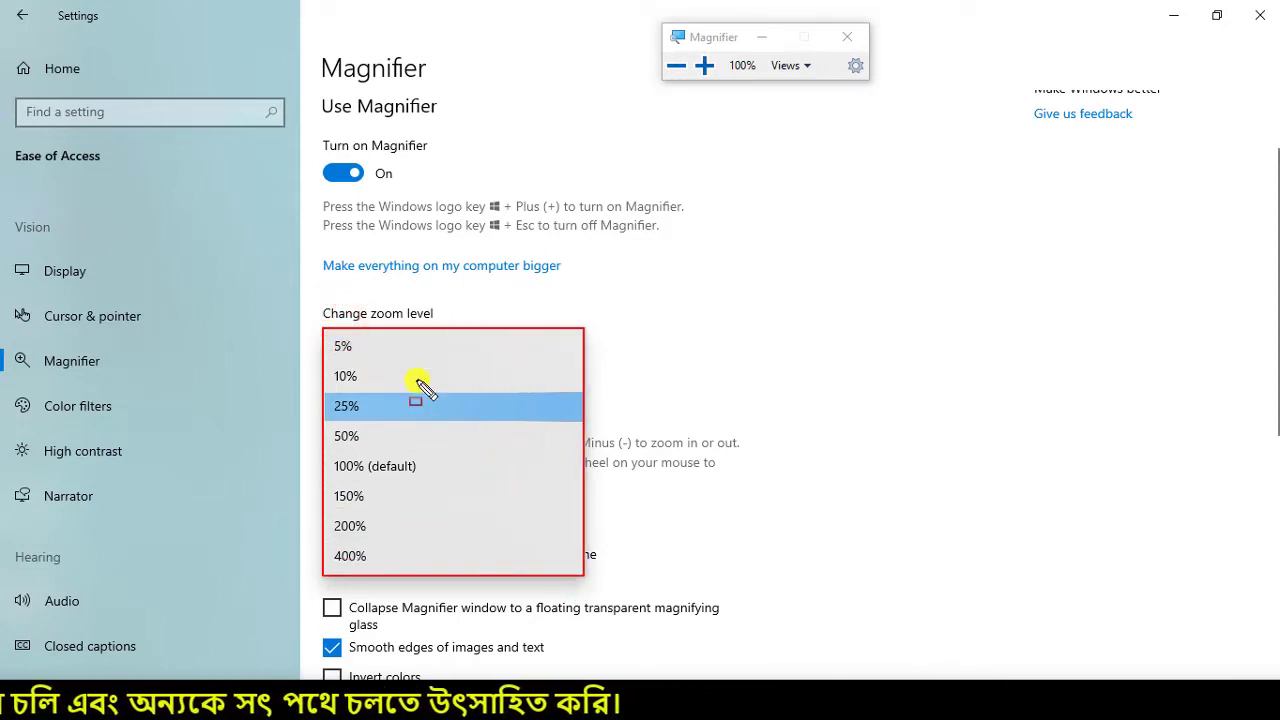
{"action": "mouse_move", "coordinate": [760, 51]}
{"action": "left_mouse_down"}
{"action": "mouse_move", "coordinate": [766, 80]}
{"action": "mouse_move", "coordinate": [715, 79]}
{"action": "left_mouse_up"}
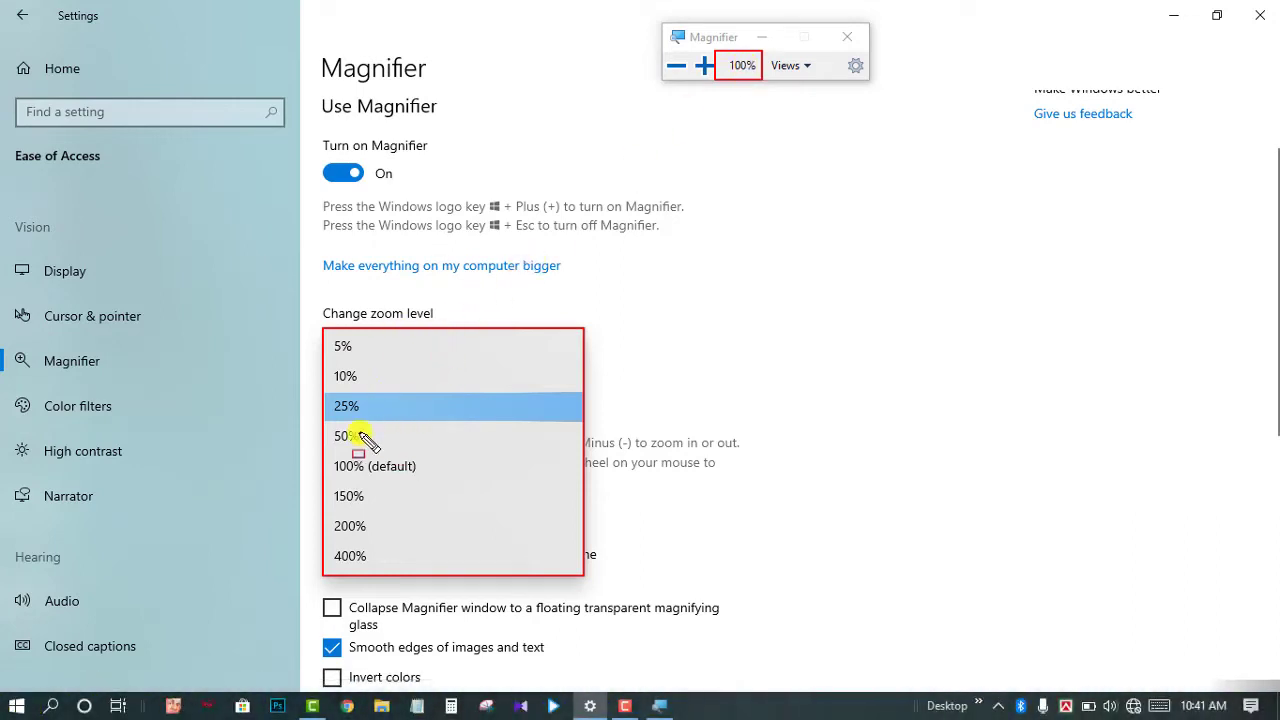
{"action": "left_click_drag", "start_coordinate": [318, 423], "coordinate": [387, 446]}
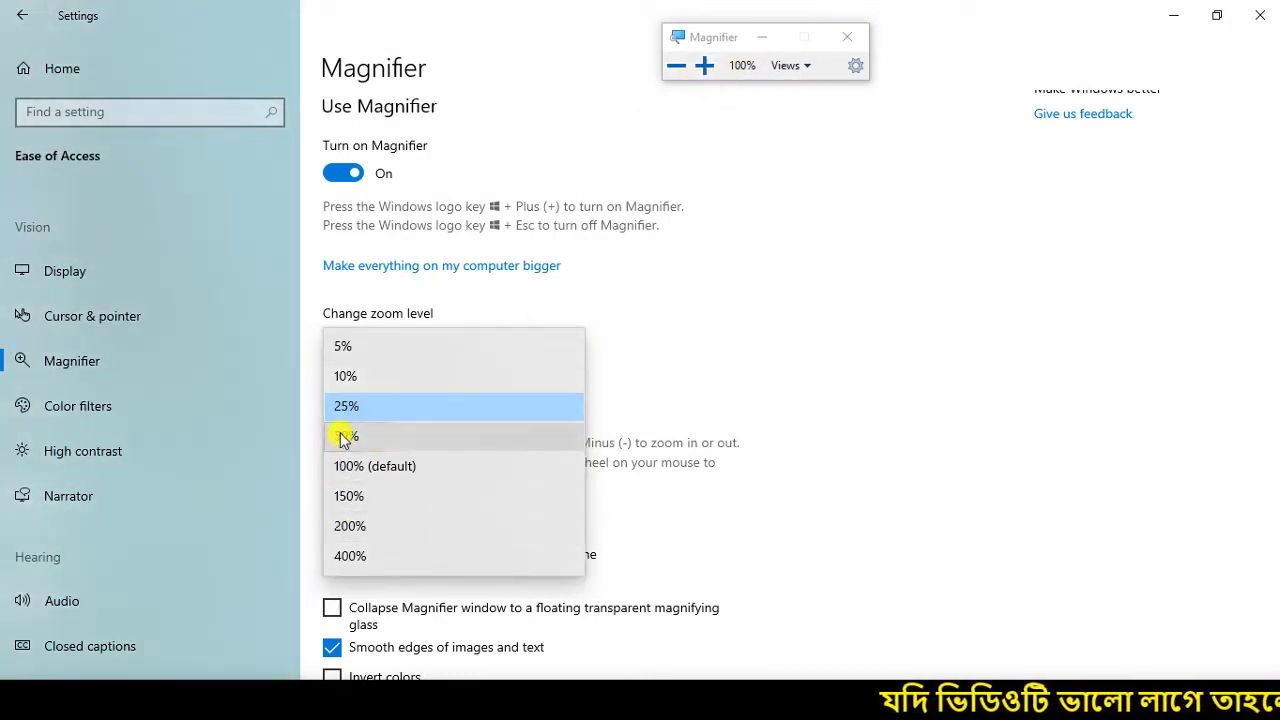
{"action": "left_click", "coordinate": [386, 470]}
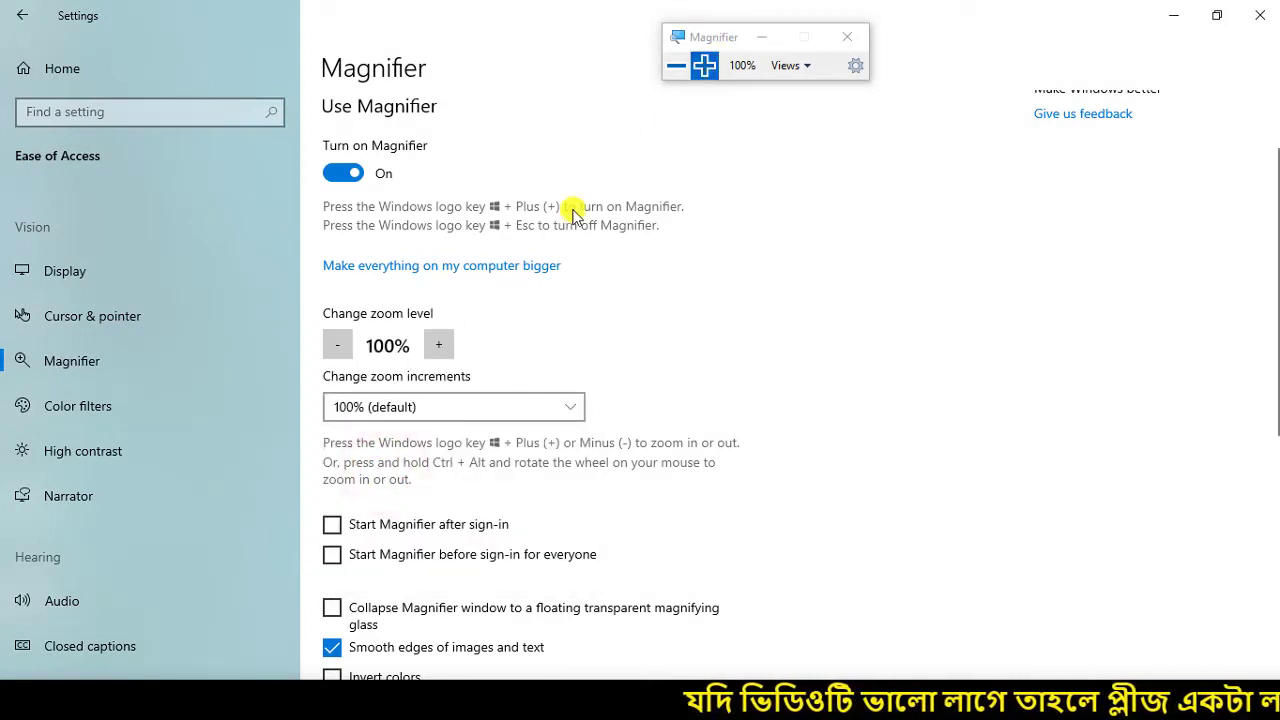
{"action": "left_click", "coordinate": [408, 405]}
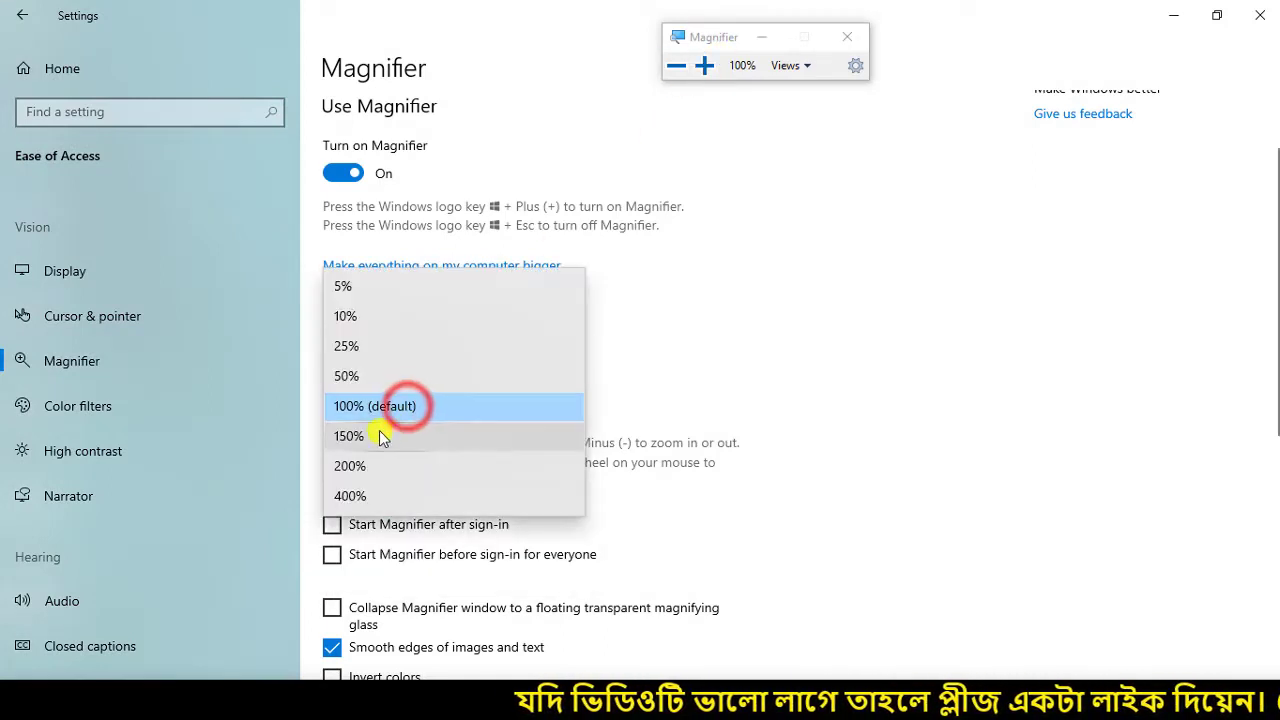
{"action": "left_click", "coordinate": [347, 375]}
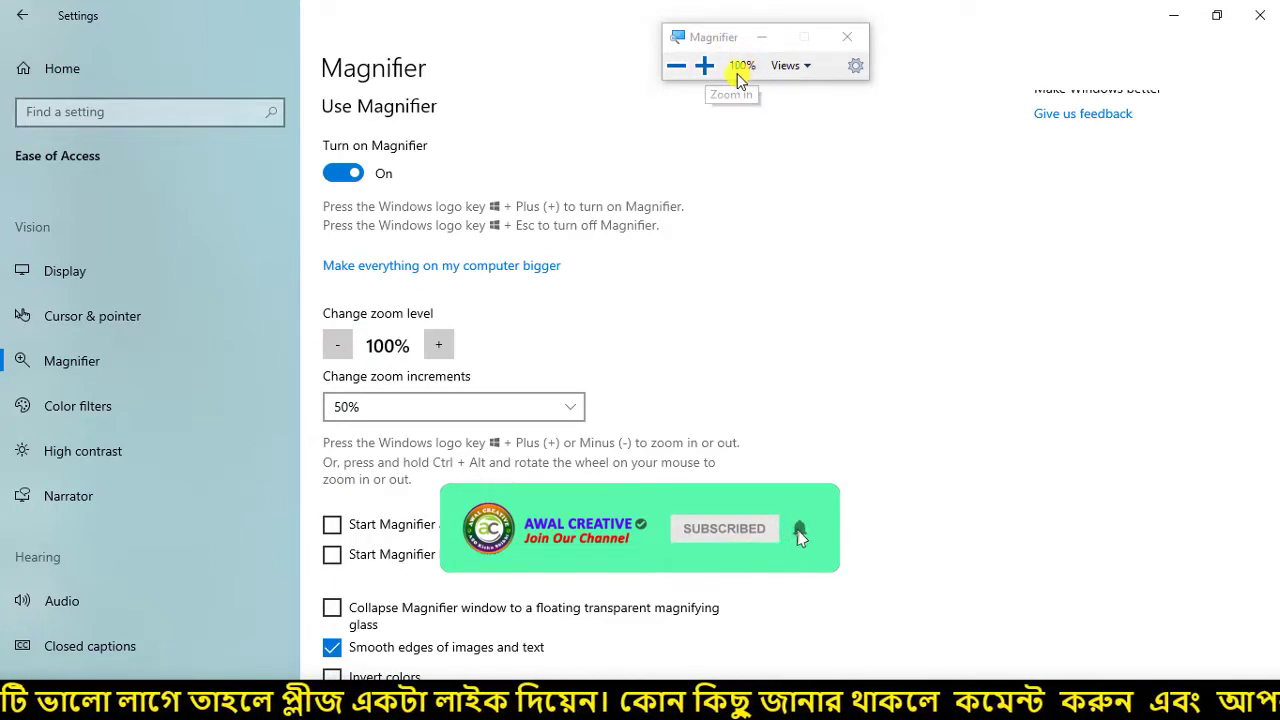
Step: Test the 50% increments by magnifying the screen to 150% and 200%, and return the zoom to 100%
{"action": "left_click", "coordinate": [704, 65]}
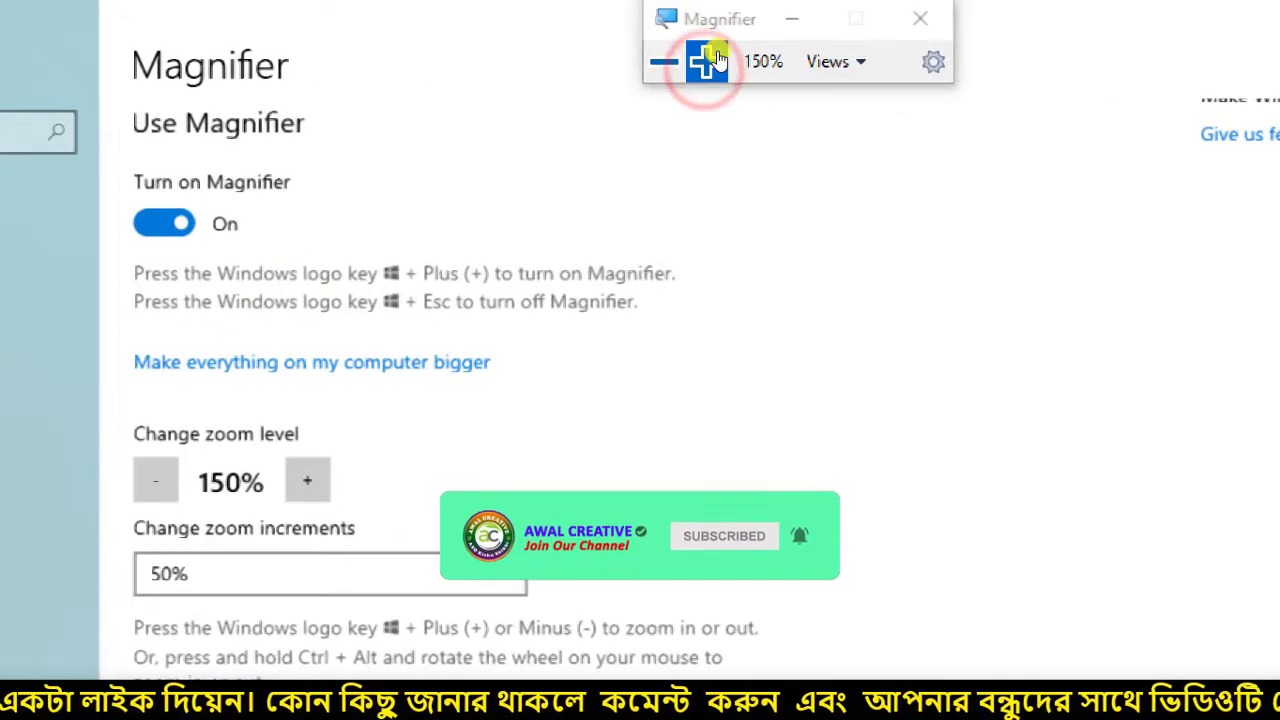
{"action": "left_click", "coordinate": [674, 64]}
{"action": "left_click", "coordinate": [704, 66]}
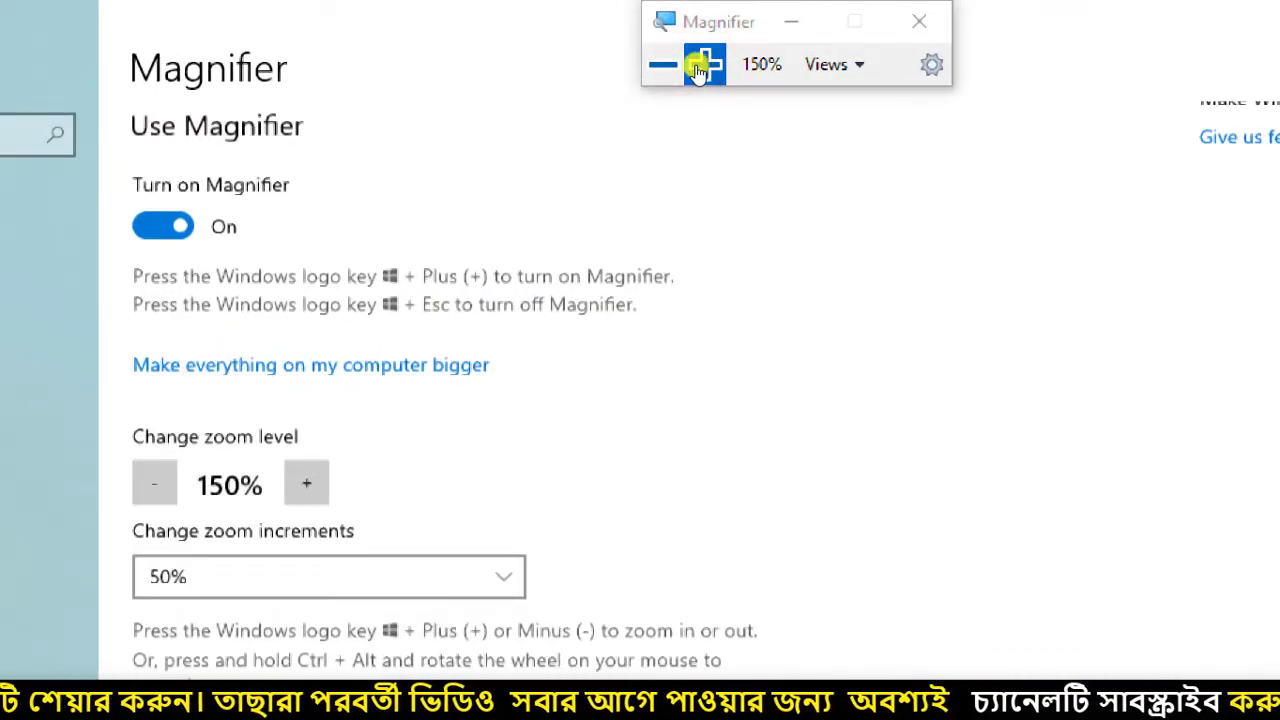
{"action": "left_click", "coordinate": [704, 64]}
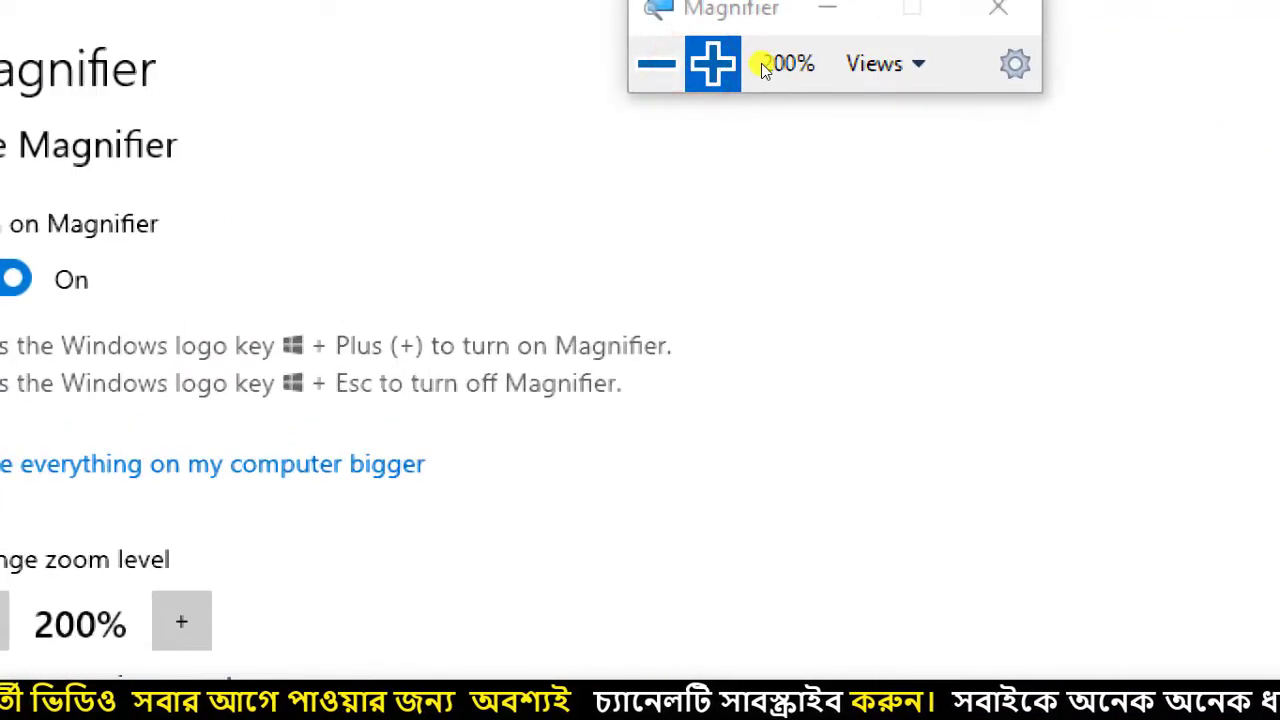
{"action": "left_click", "coordinate": [656, 64]}
{"action": "left_click", "coordinate": [662, 68]}
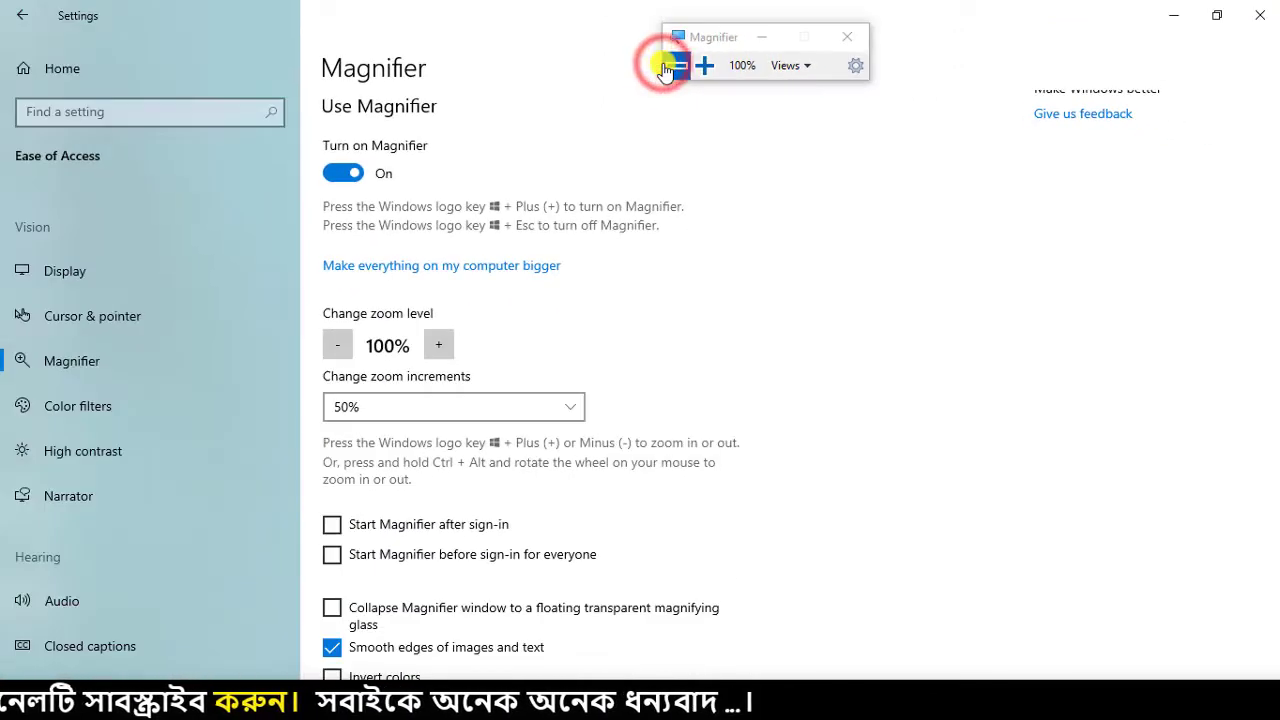
Step: Set the zoom increments to 5% and raise the screen magnification to 110%
{"action": "left_click", "coordinate": [557, 403]}
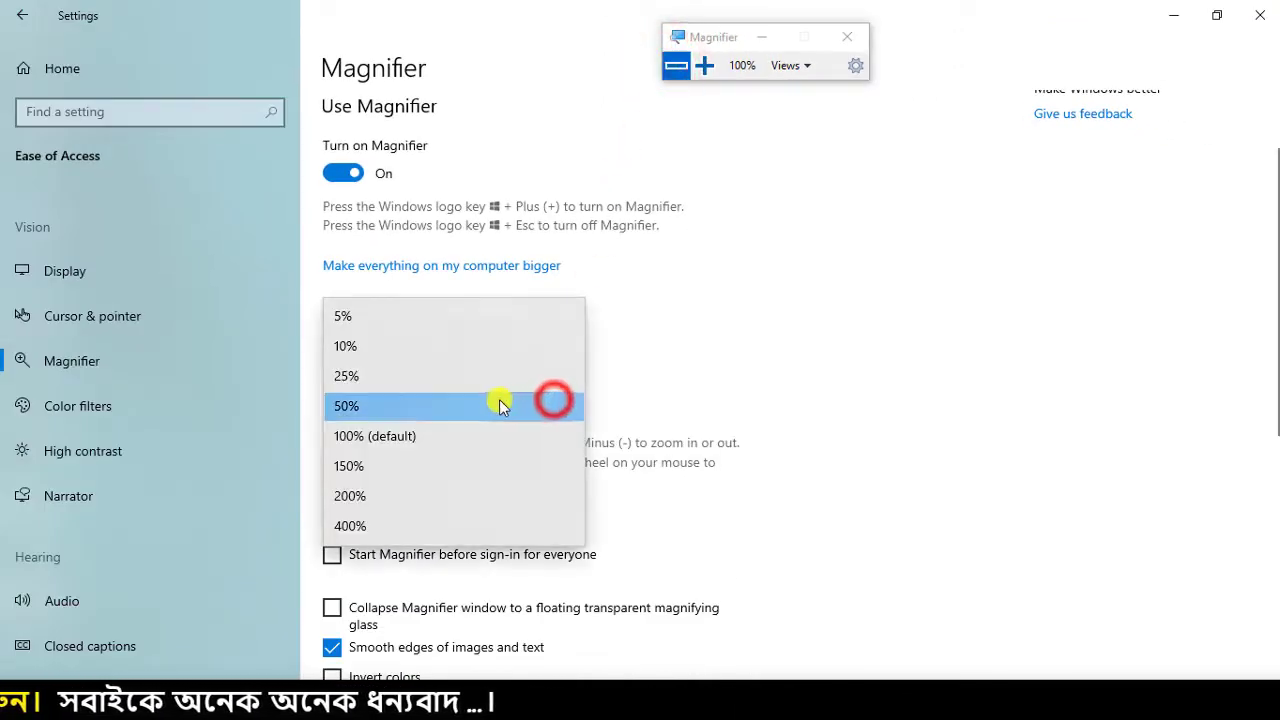
{"action": "left_click", "coordinate": [422, 315]}
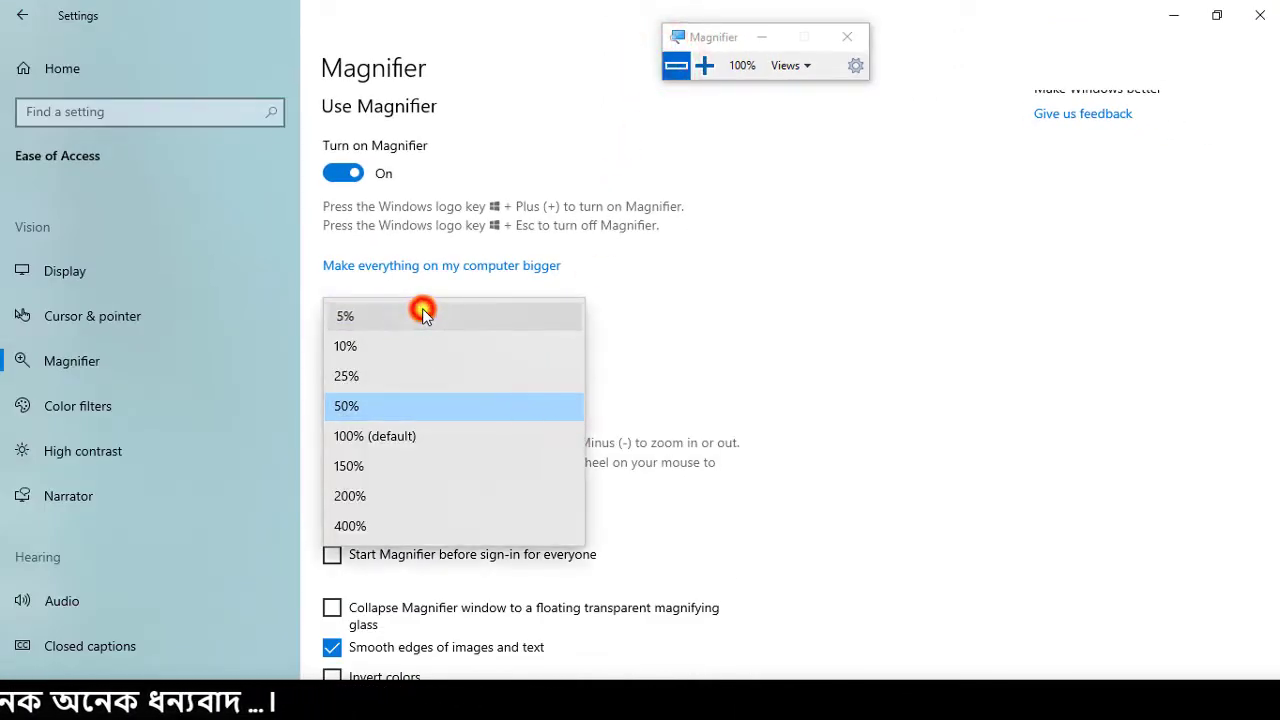
{"action": "left_click", "coordinate": [706, 66]}
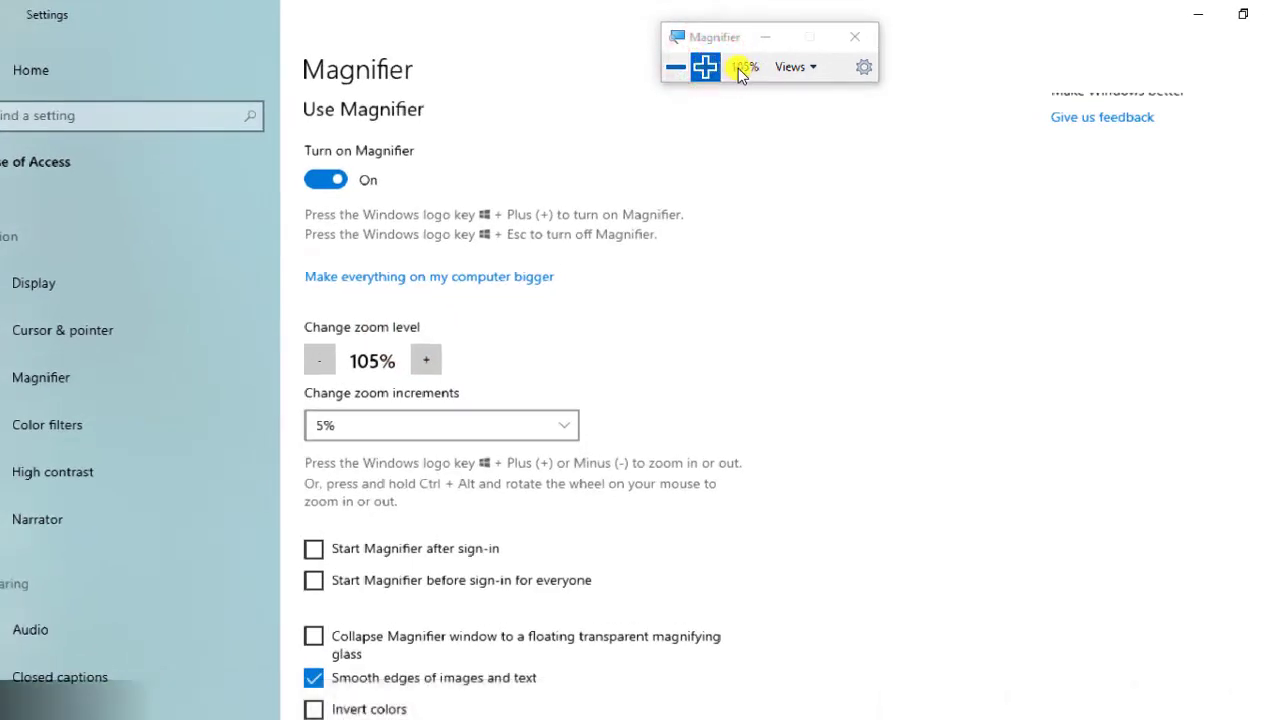
{"action": "left_click", "coordinate": [704, 66]}
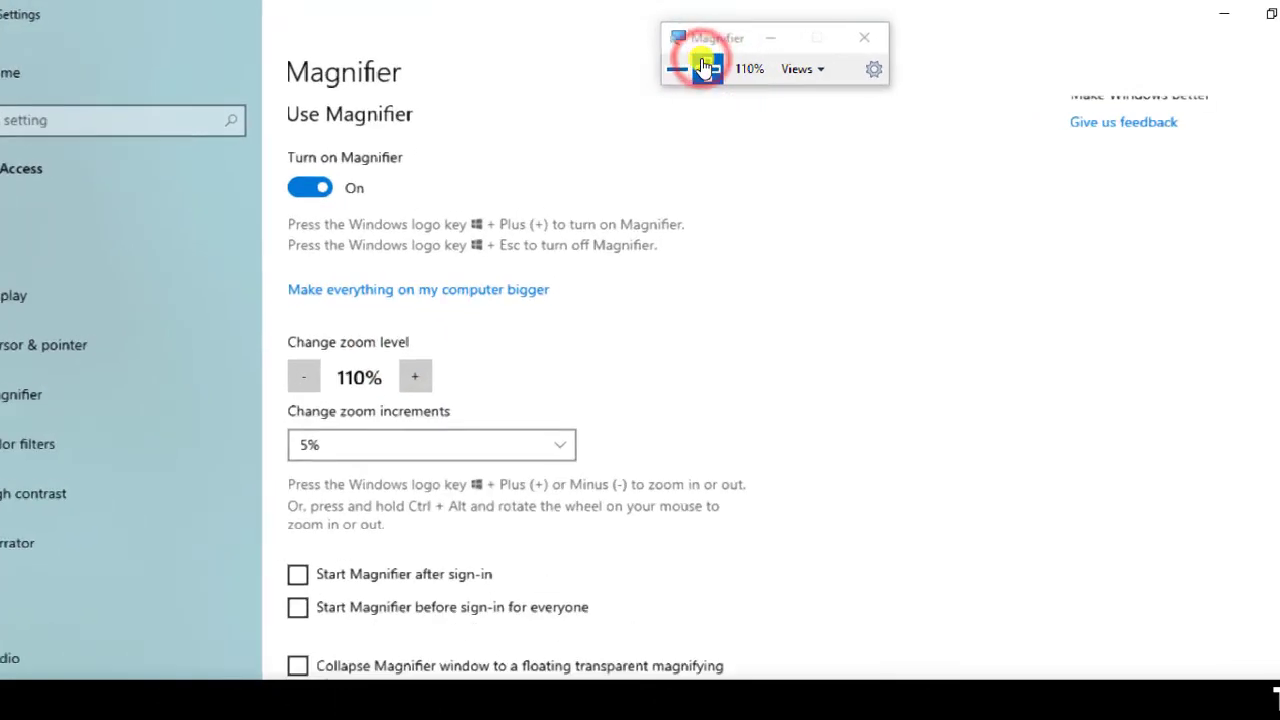
Step: Lower the screen magnification to 100% and review the available zoom increments without changing the 5% setting
{"action": "left_click", "coordinate": [704, 66]}
{"action": "left_click", "coordinate": [704, 66]}
{"action": "left_click", "coordinate": [677, 71]}
{"action": "left_click", "coordinate": [677, 71]}
{"action": "left_click", "coordinate": [676, 71]}
{"action": "left_click", "coordinate": [676, 71]}
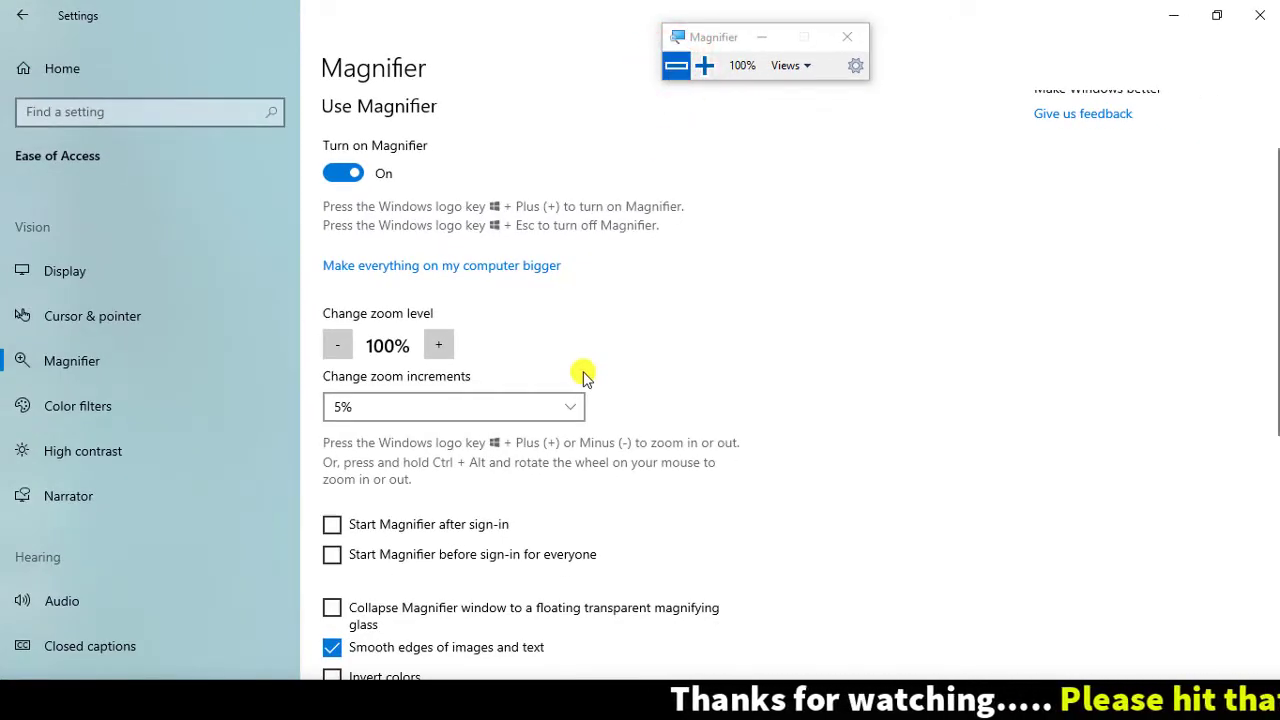
{"action": "left_click", "coordinate": [565, 412]}
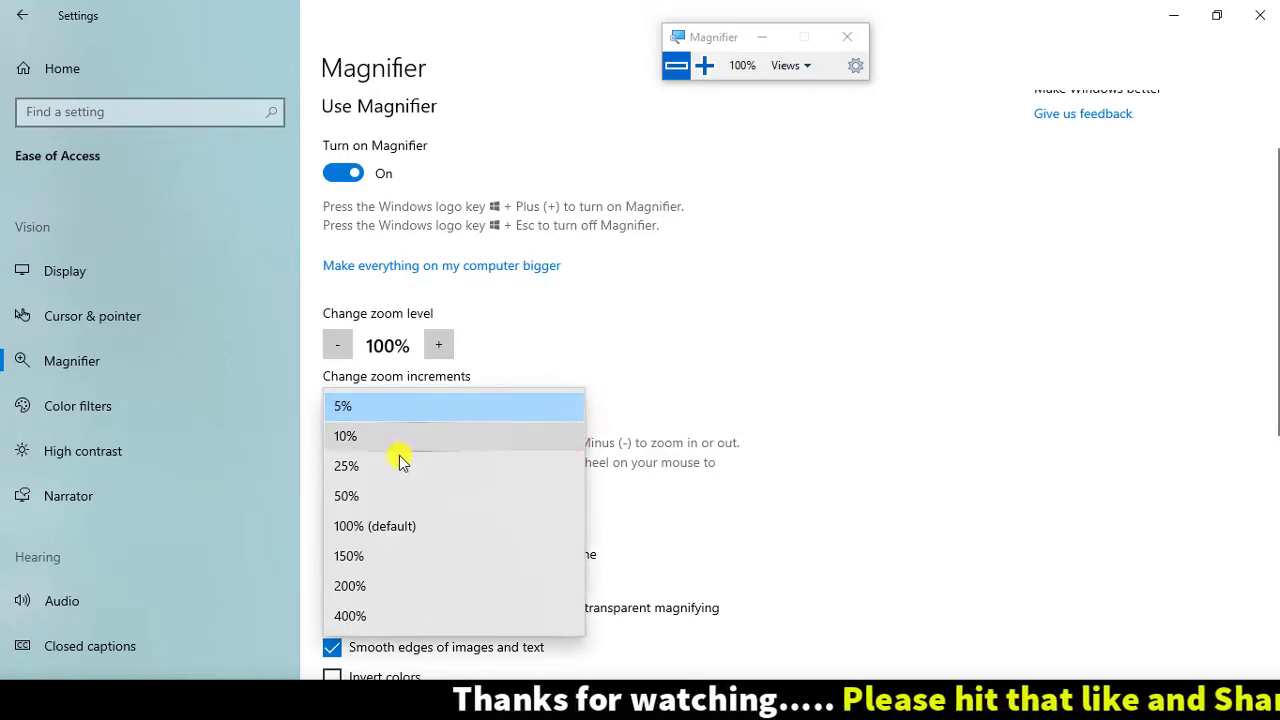
{"action": "left_click", "coordinate": [563, 344]}
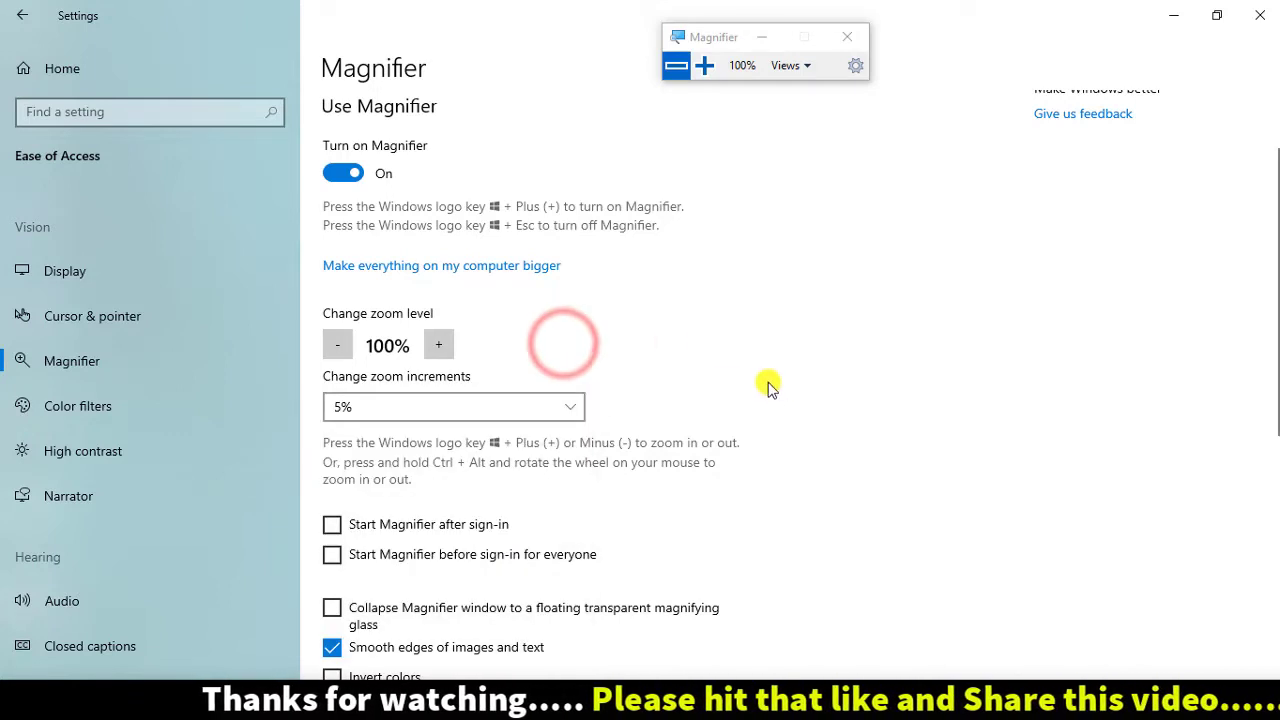
Step: Outline the sign-in and collapse options and the Magnifier toolbar in red, and clear the annotations
{"action": "scroll", "coordinate": [812, 437], "scroll_direction": "down", "scroll_amount": 1}
{"action": "scroll", "coordinate": [812, 437], "scroll_direction": "down", "scroll_amount": 2}
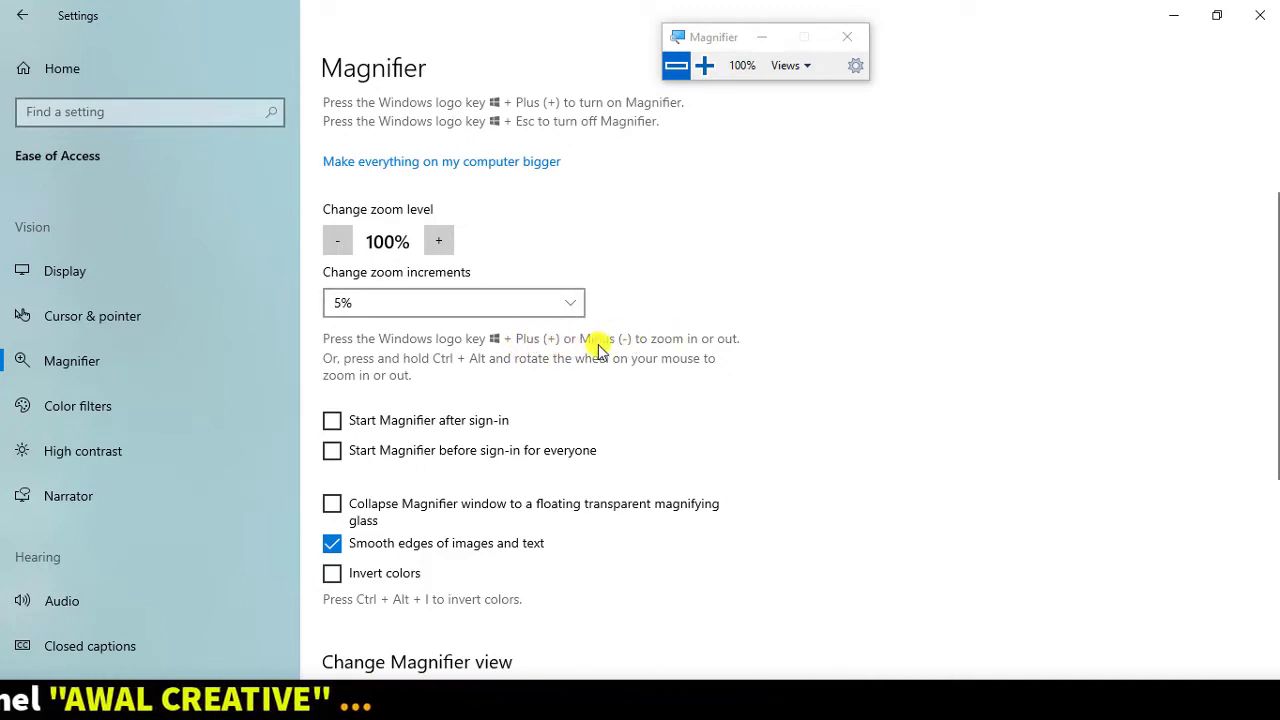
{"action": "scroll", "coordinate": [610, 391], "scroll_direction": "down", "scroll_amount": 1}
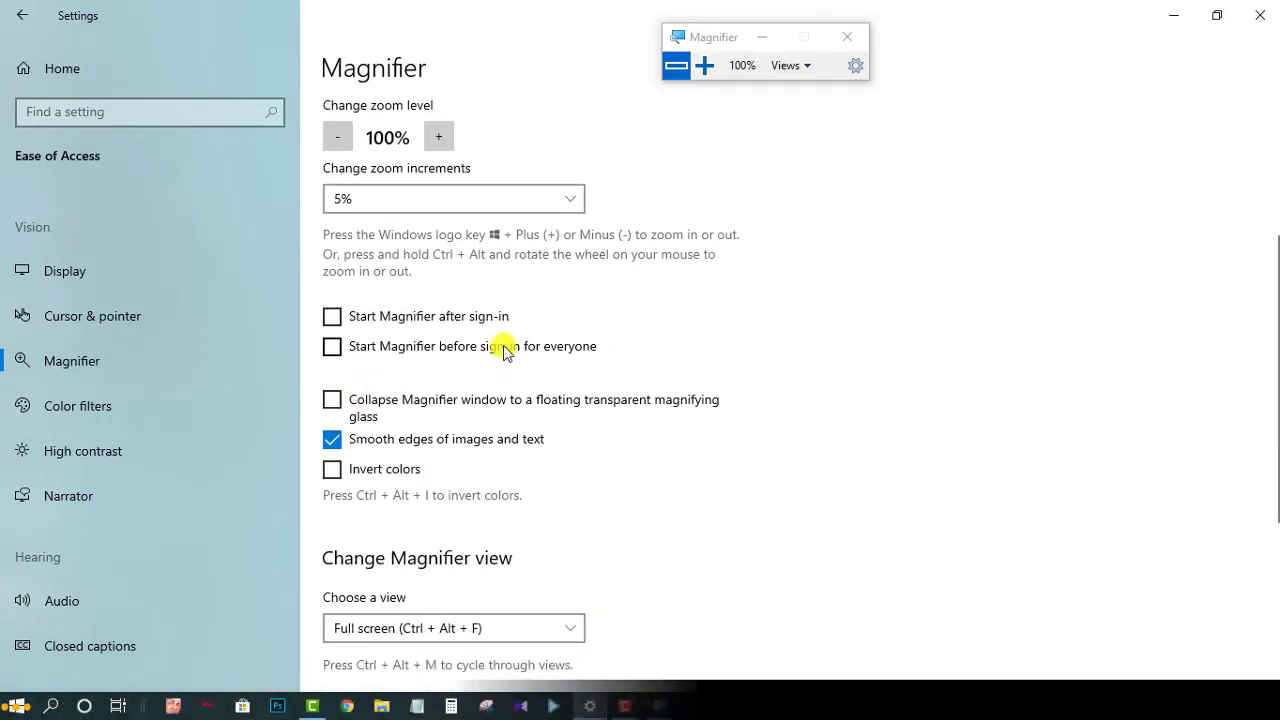
{"action": "mouse_move", "coordinate": [308, 294]}
{"action": "left_mouse_down"}
{"action": "mouse_move", "coordinate": [513, 400]}
{"action": "mouse_move", "coordinate": [761, 418]}
{"action": "left_mouse_up"}
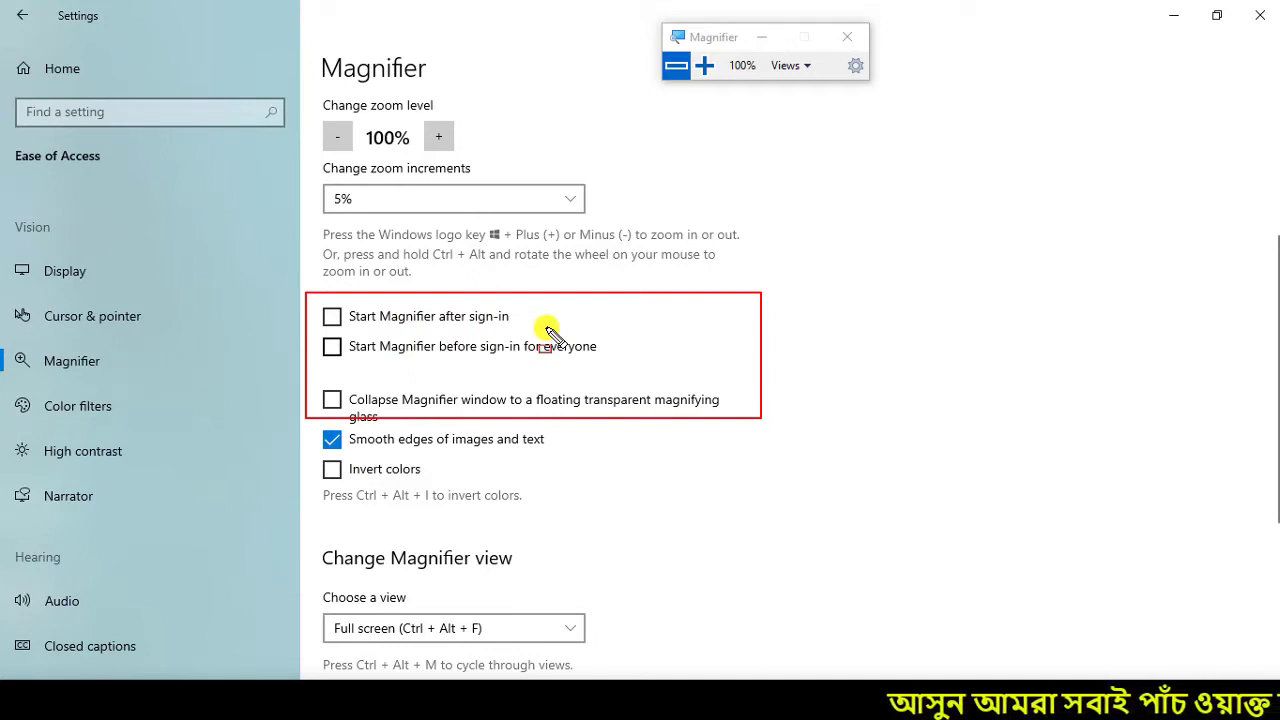
{"action": "mouse_move", "coordinate": [650, 2]}
{"action": "left_mouse_down"}
{"action": "mouse_move", "coordinate": [760, 80]}
{"action": "mouse_move", "coordinate": [903, 115]}
{"action": "left_mouse_up"}
{"action": "left_click_drag", "start_coordinate": [322, 311], "coordinate": [355, 311]}
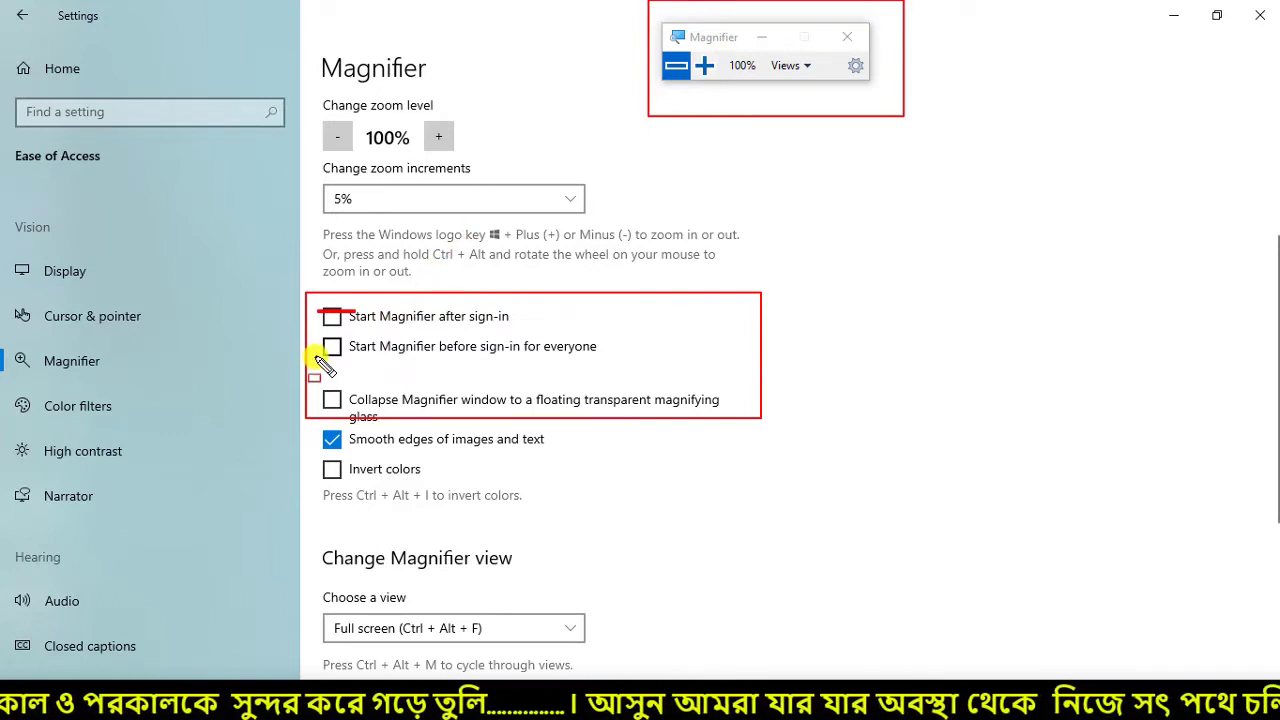
{"action": "left_click_drag", "start_coordinate": [313, 304], "coordinate": [353, 365]}
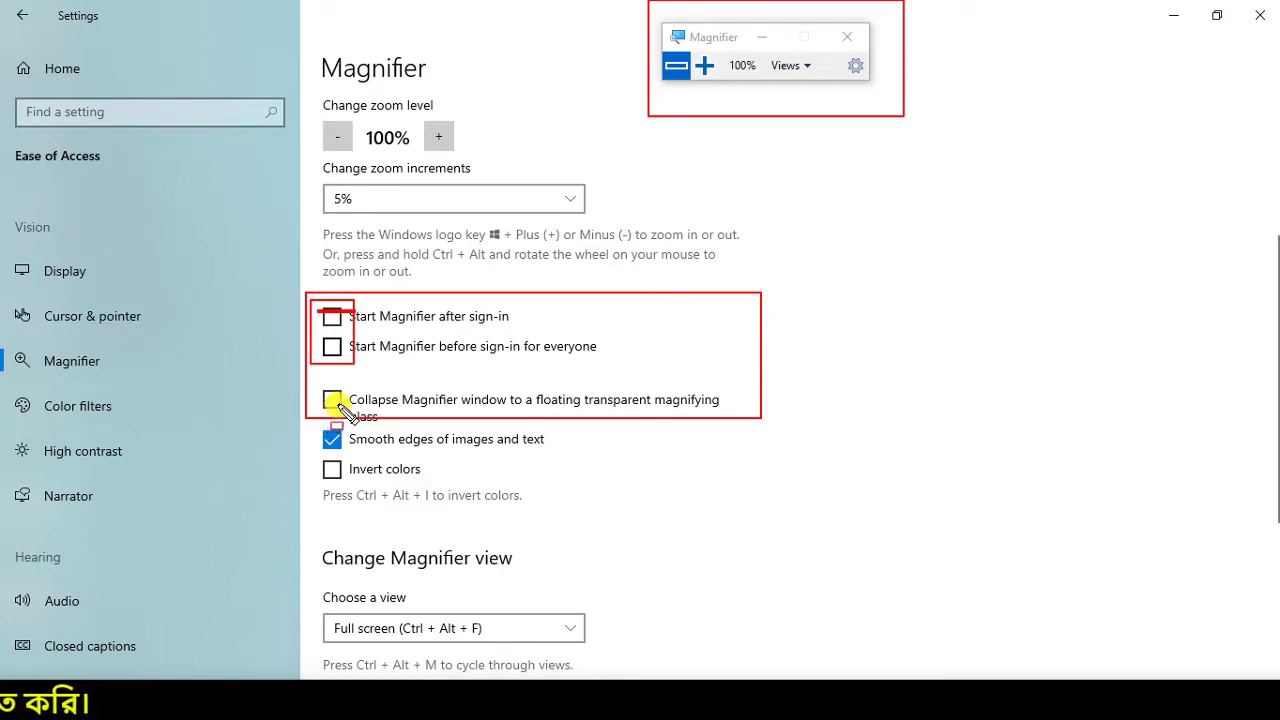
{"action": "key", "text": "Escape"}
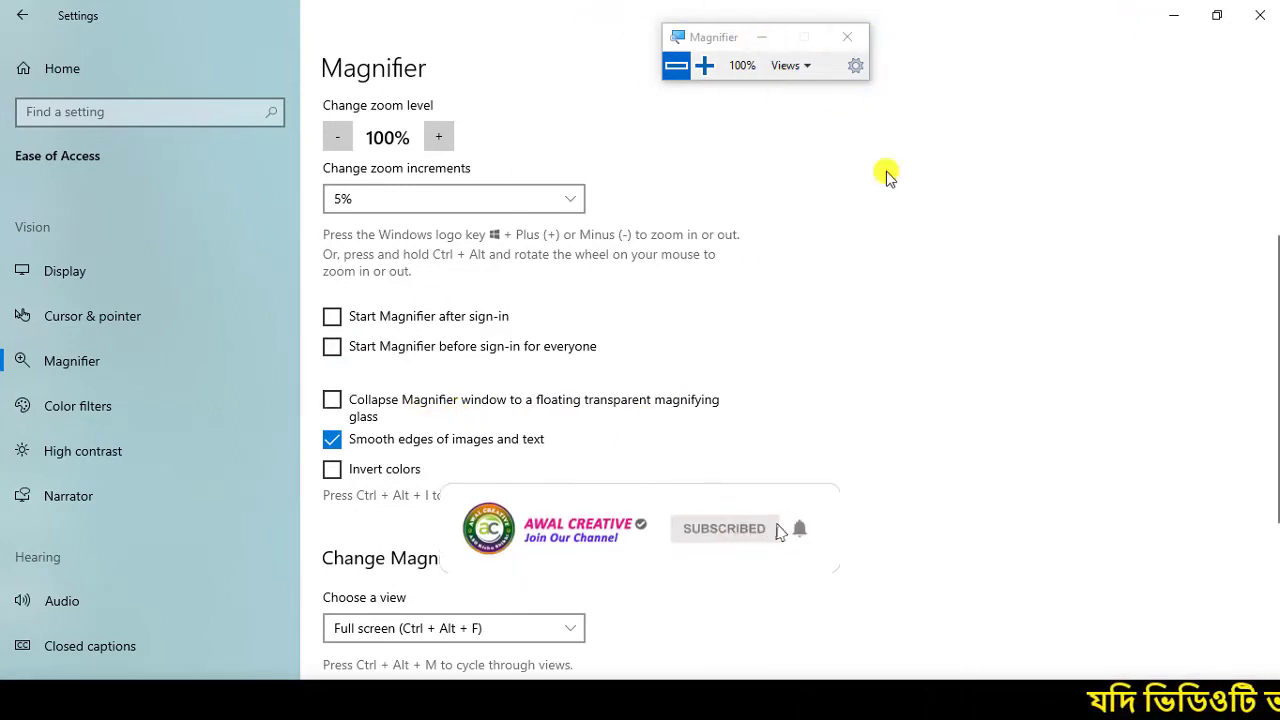
Step: Turn on collapsing the Magnifier window to a floating transparent magnifying glass, and test expanding the glass into the toolbar
{"action": "left_click", "coordinate": [331, 402]}
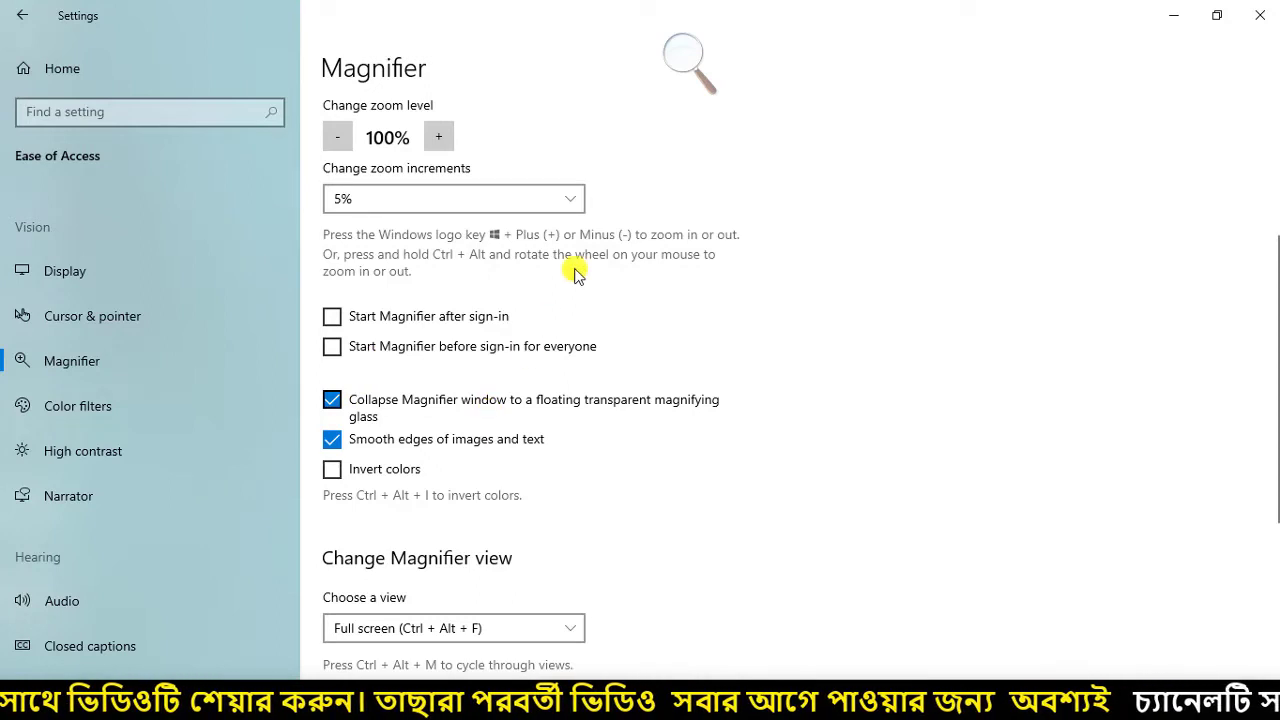
{"action": "left_click", "coordinate": [685, 55]}
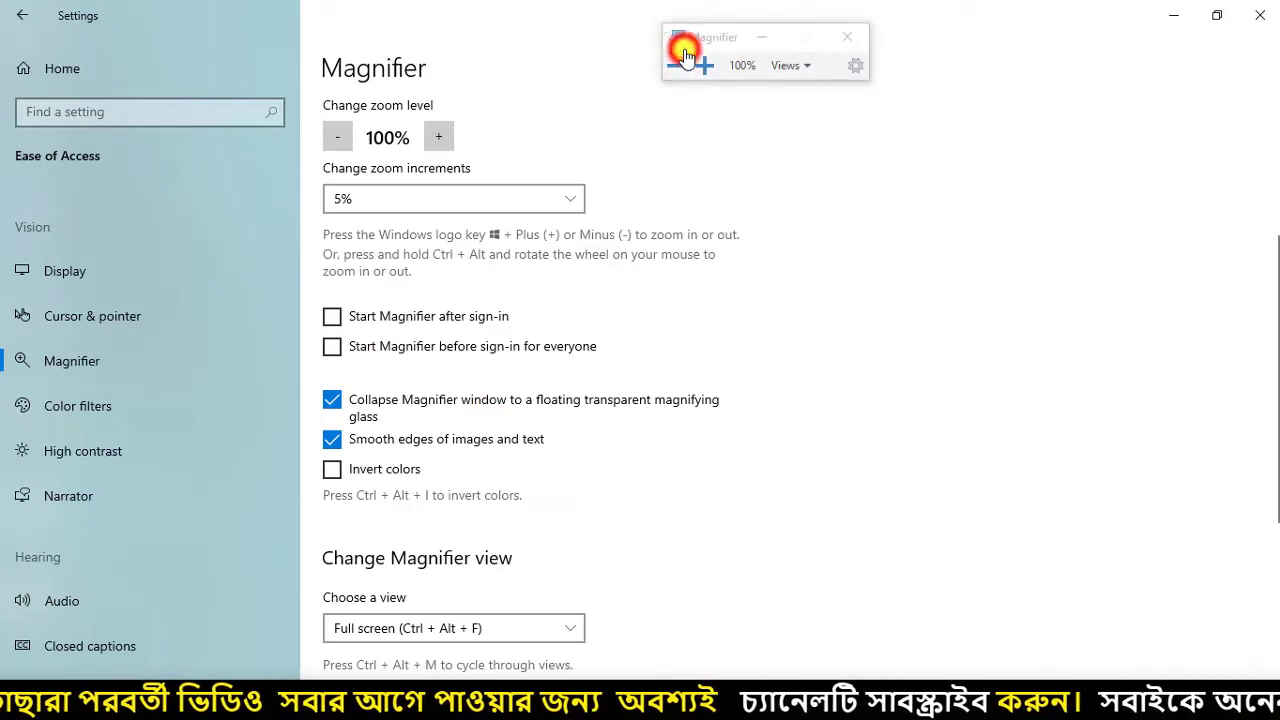
{"action": "left_click", "coordinate": [1006, 390]}
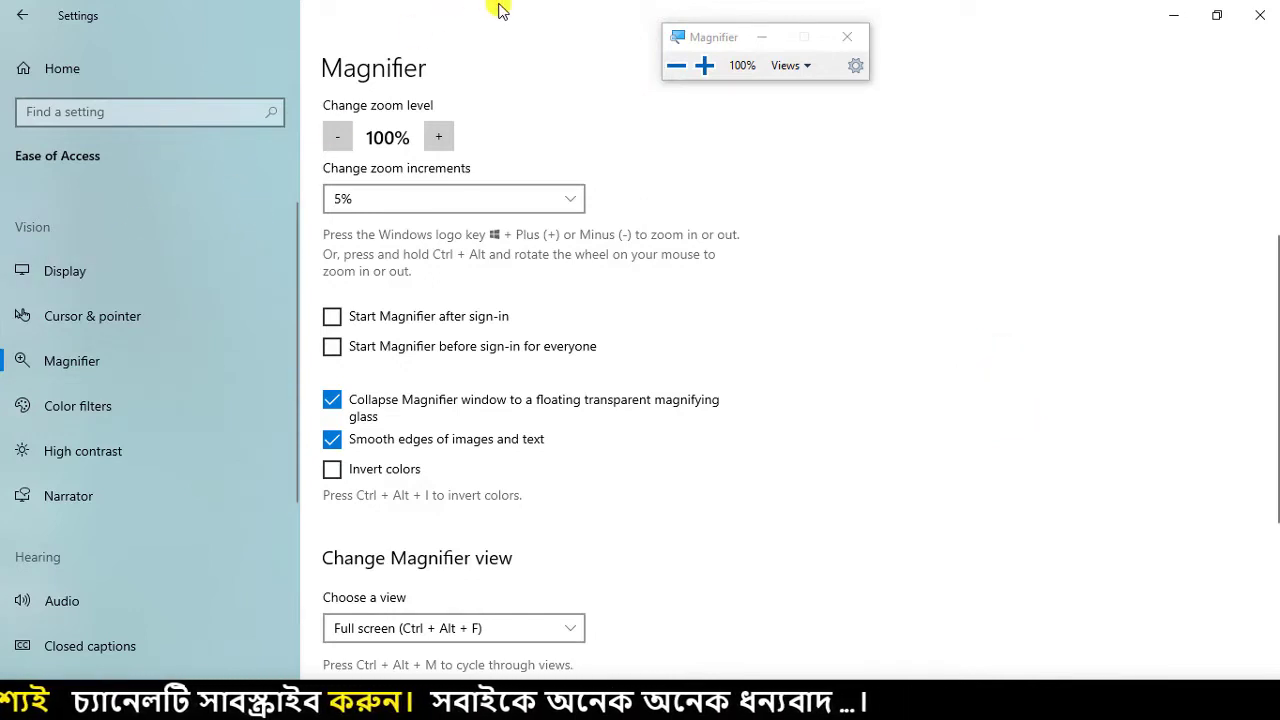
{"action": "left_click", "coordinate": [950, 438]}
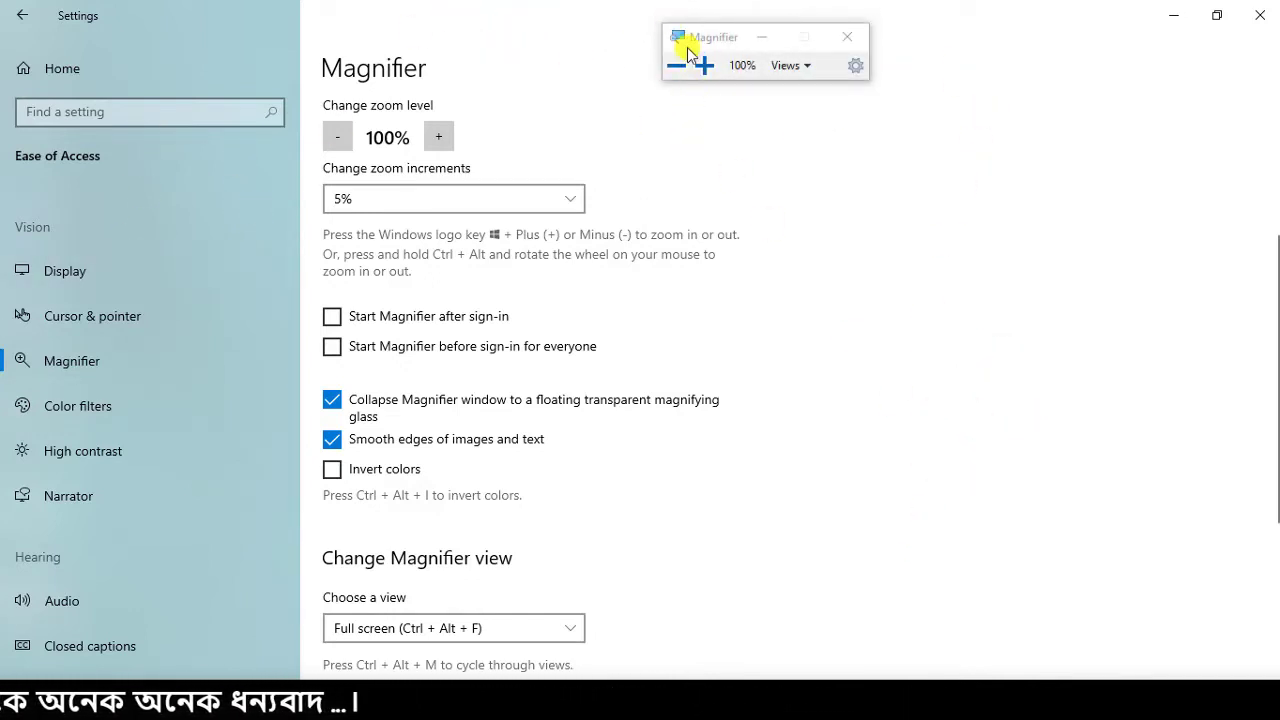
{"action": "left_click", "coordinate": [937, 428]}
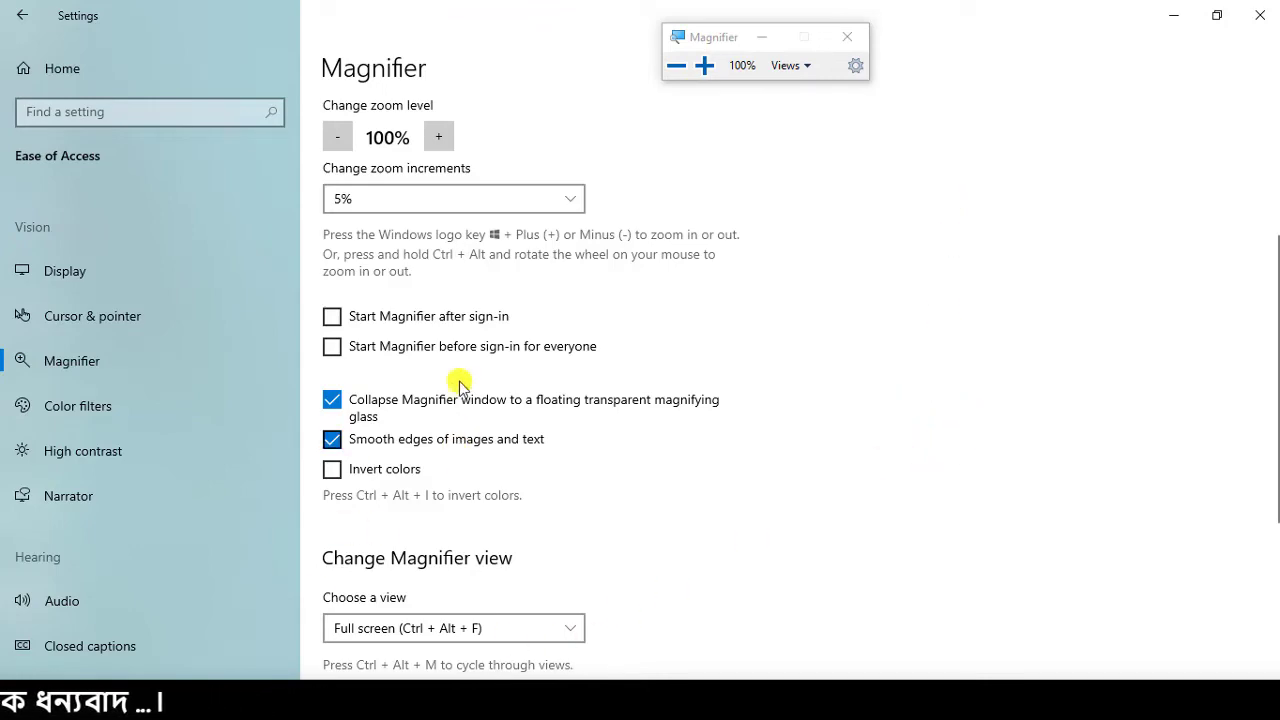
Step: Turn off collapsing the Magnifier window to a floating transparent magnifying glass
{"action": "scroll", "coordinate": [609, 505], "scroll_direction": "down", "scroll_amount": 1}
{"action": "scroll", "coordinate": [609, 500], "scroll_direction": "down", "scroll_amount": 2}
{"action": "scroll", "coordinate": [520, 400], "scroll_direction": "up", "scroll_amount": 5}
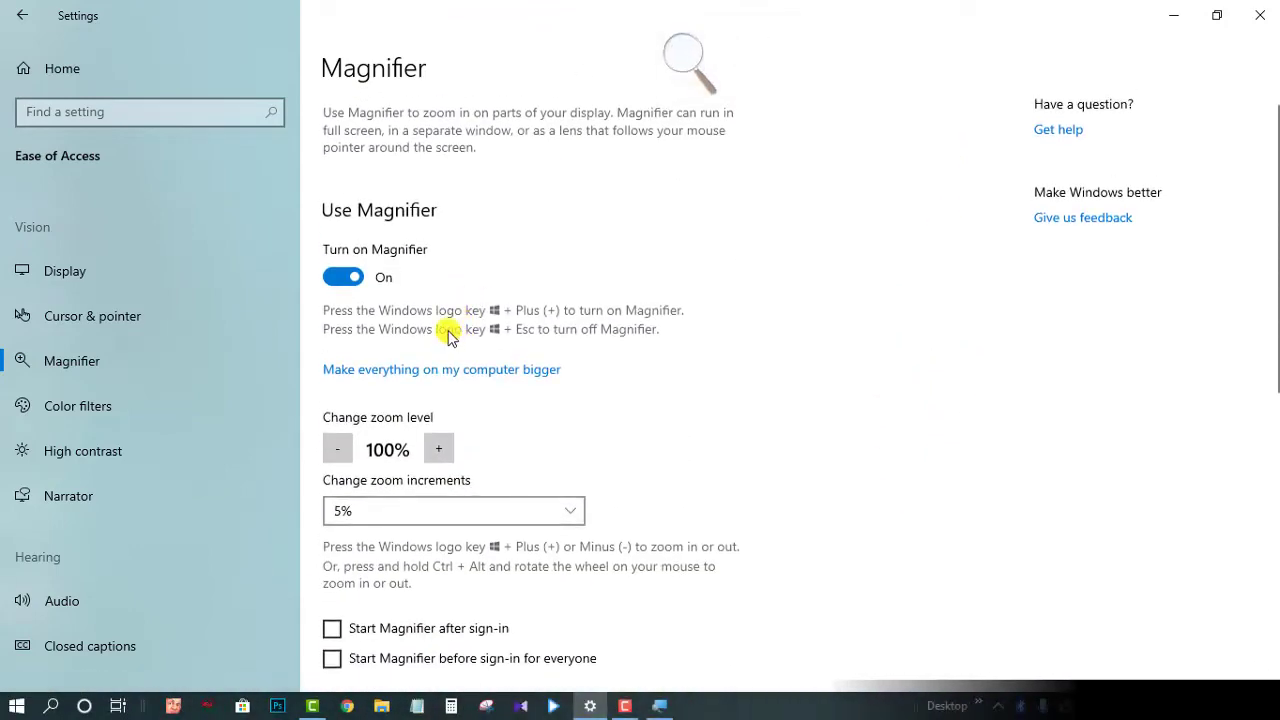
{"action": "scroll", "coordinate": [457, 471], "scroll_direction": "down", "scroll_amount": 4}
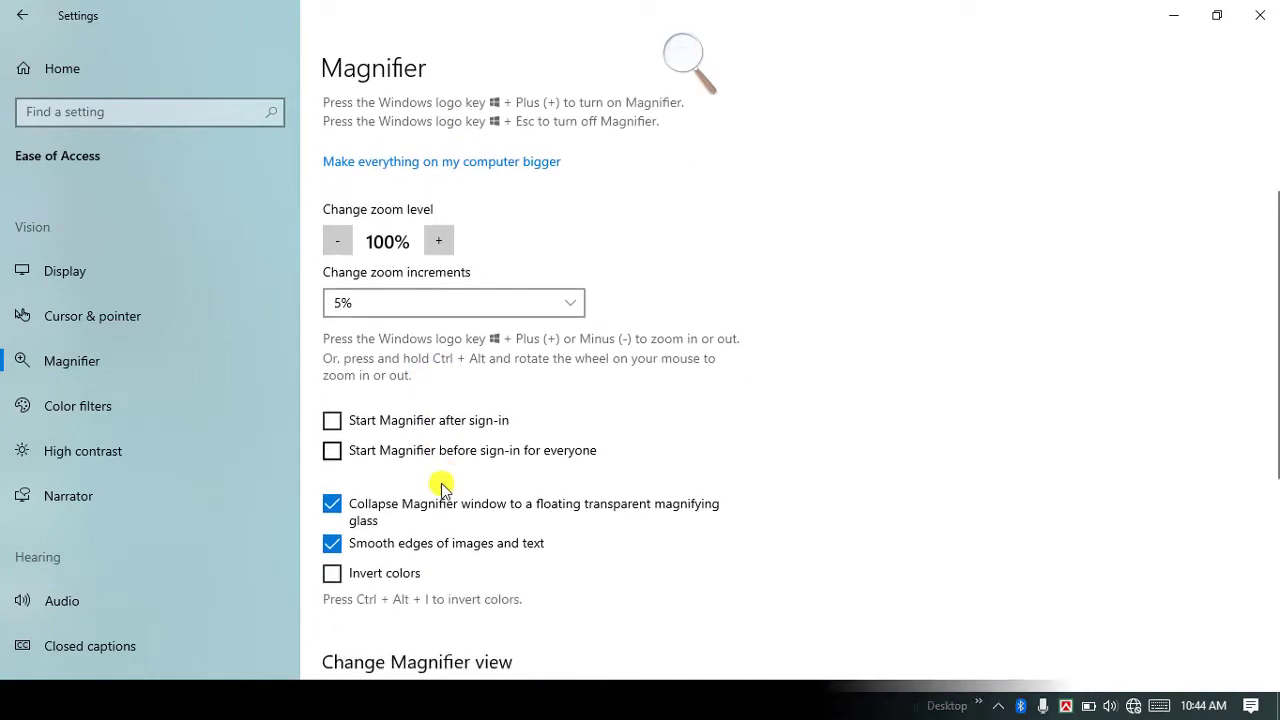
{"action": "scroll", "coordinate": [403, 478], "scroll_direction": "down", "scroll_amount": 4}
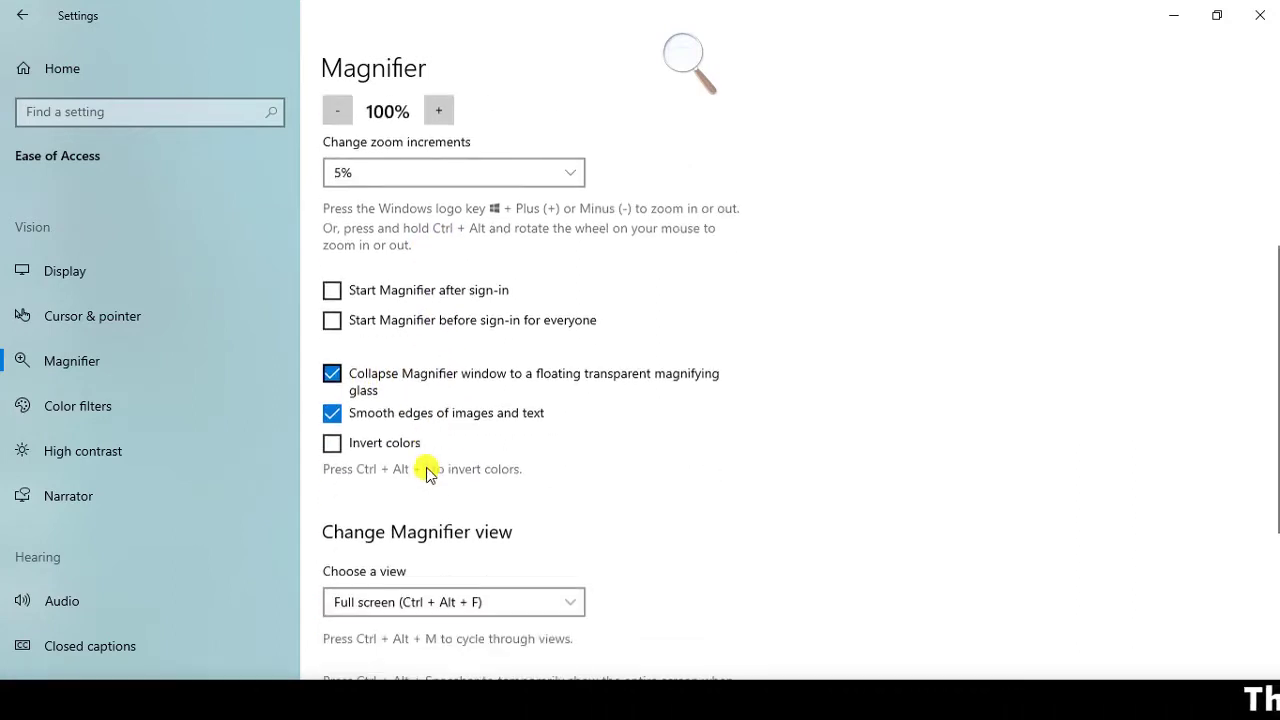
{"action": "left_click", "coordinate": [339, 301]}
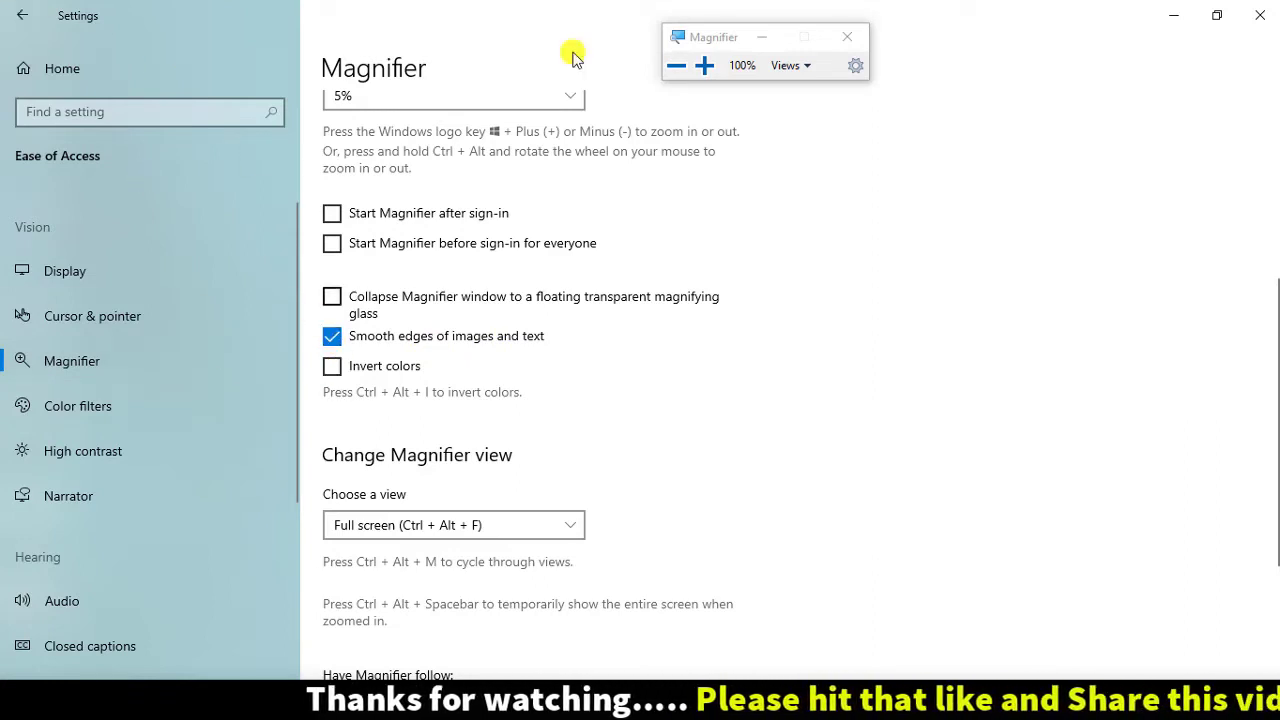
Step: Magnify the screen to 115% and turn off smoothing of image and text edges
{"action": "left_click", "coordinate": [708, 68]}
{"action": "left_click", "coordinate": [708, 68]}
{"action": "left_click", "coordinate": [708, 68]}
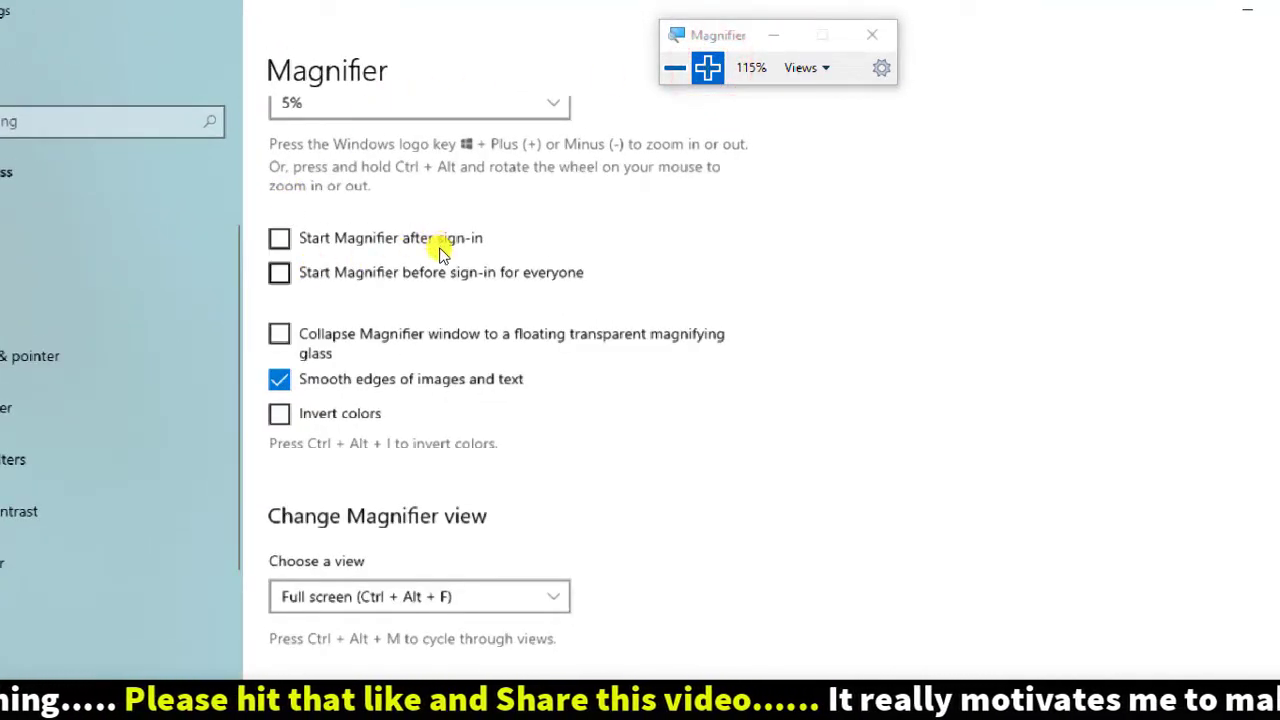
{"action": "left_click", "coordinate": [333, 341]}
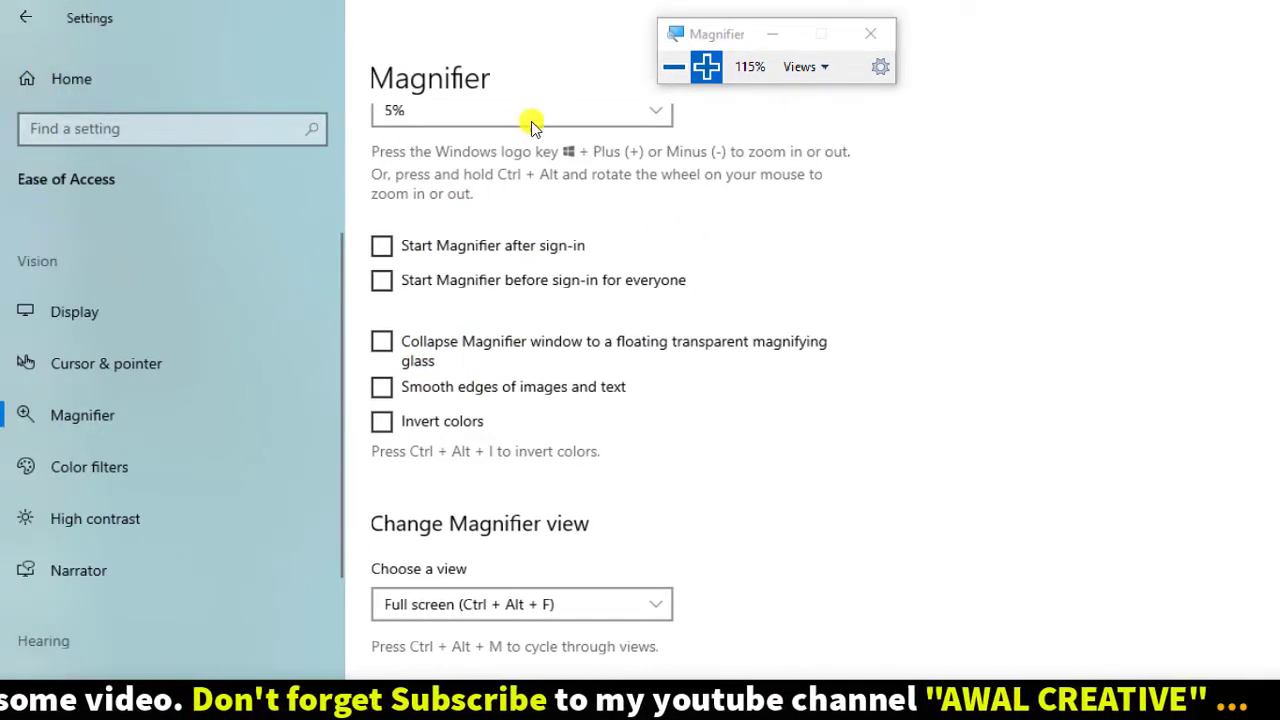
Step: Magnify the screen to 140% and turn smoothing of image and text edges back on
{"action": "left_click", "coordinate": [609, 73]}
{"action": "left_click", "coordinate": [610, 73]}
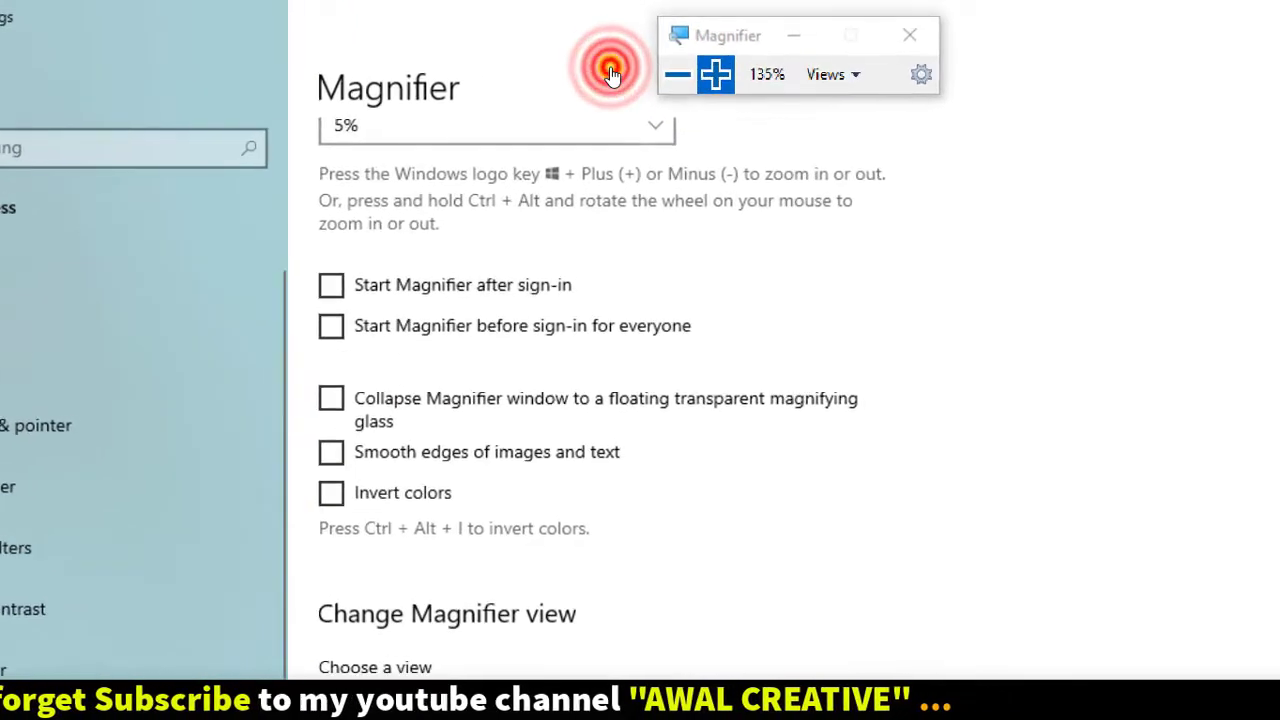
{"action": "left_click", "coordinate": [610, 73]}
{"action": "scroll", "coordinate": [420, 150], "scroll_direction": "down", "scroll_amount": 3}
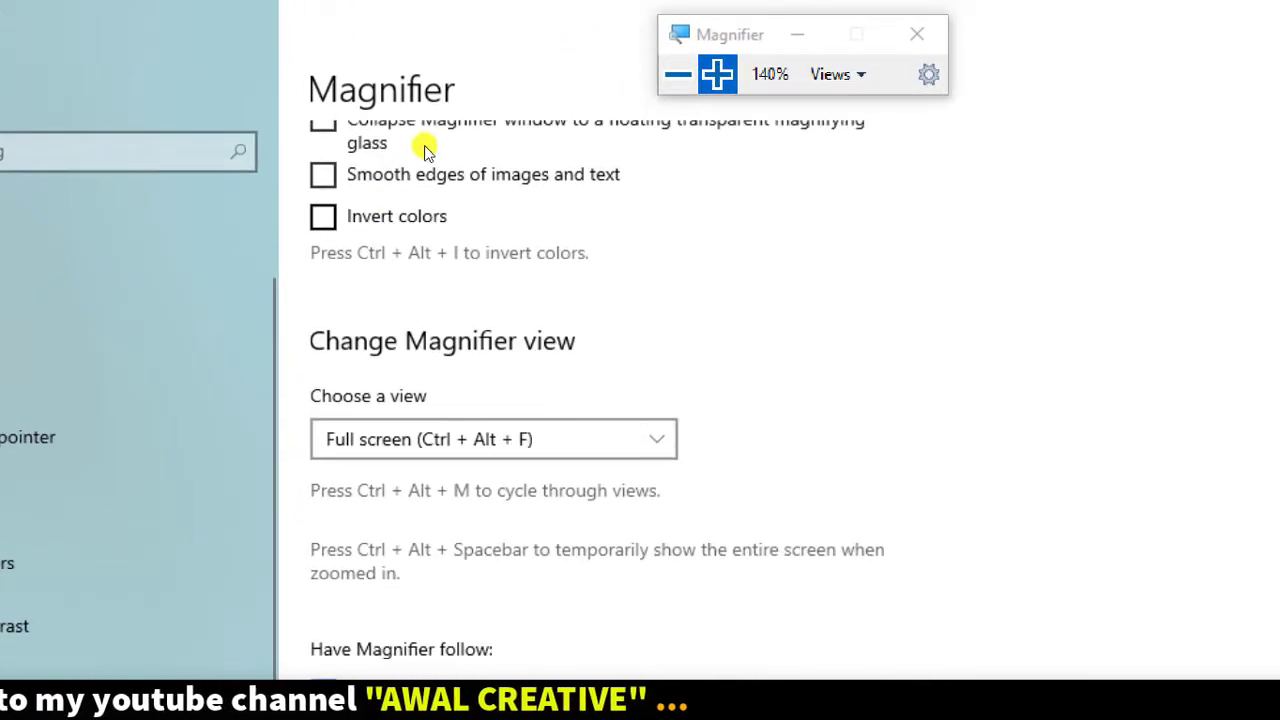
{"action": "left_click", "coordinate": [331, 130]}
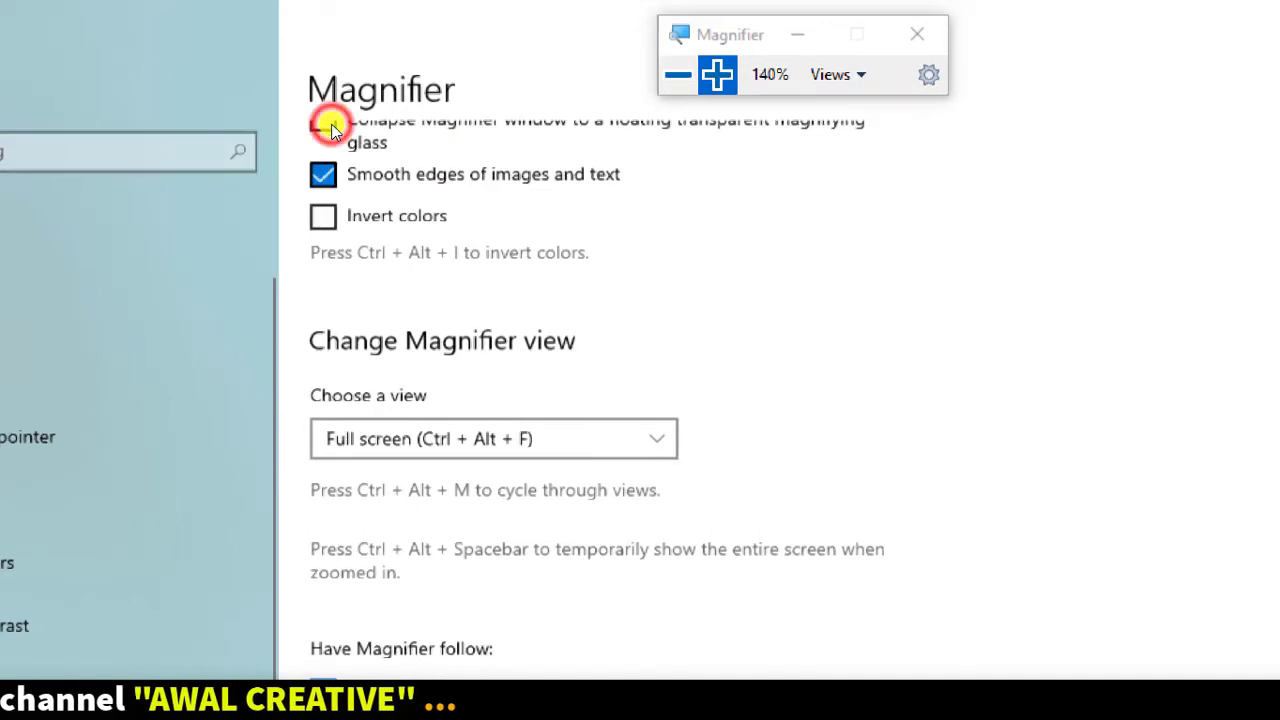
{"action": "scroll", "coordinate": [457, 223], "scroll_direction": "up", "scroll_amount": 3}
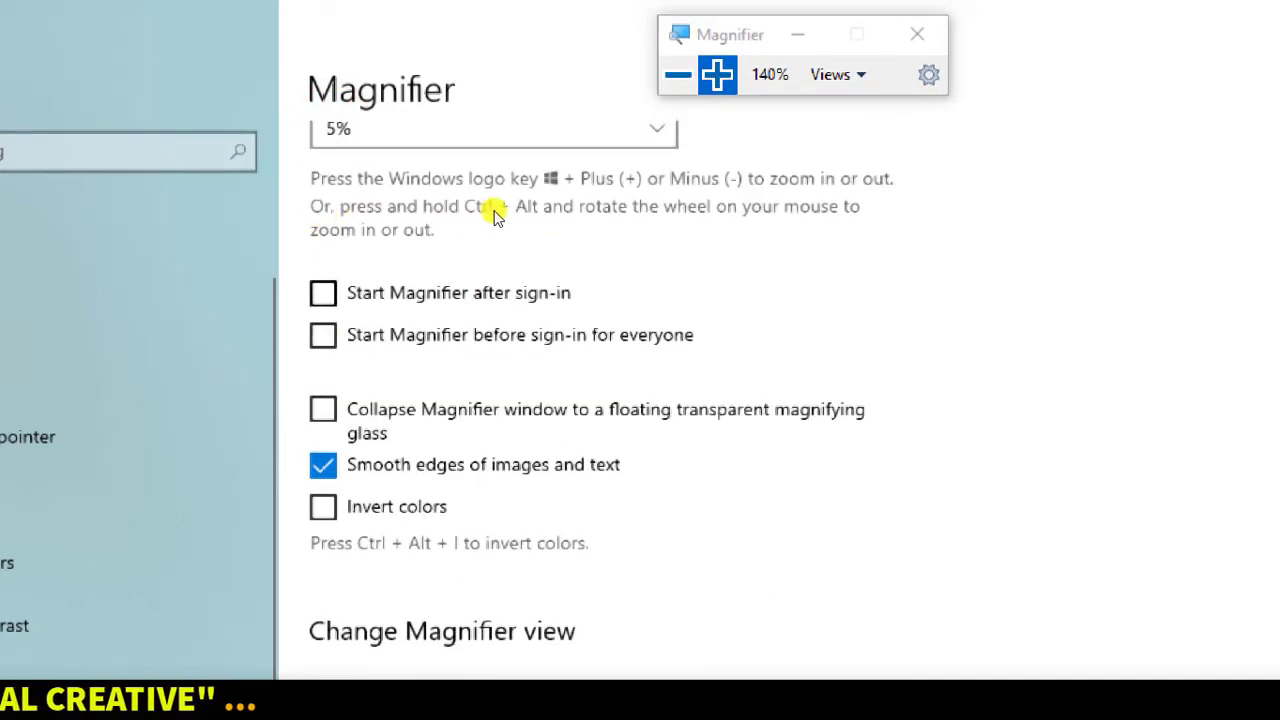
{"action": "left_click", "coordinate": [325, 337]}
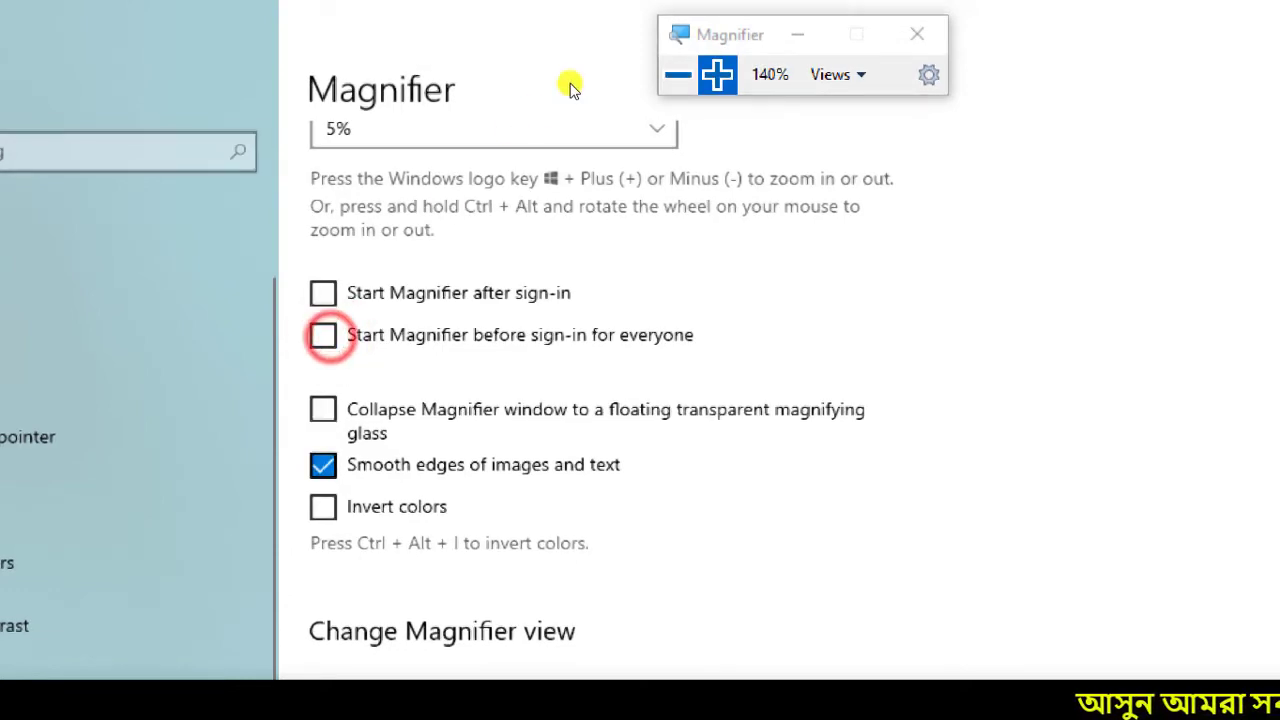
Step: Reduce the screen magnification from the Magnifier toolbar to 100%
{"action": "left_click", "coordinate": [600, 58]}
{"action": "left_click", "coordinate": [597, 60]}
{"action": "left_click", "coordinate": [605, 62]}
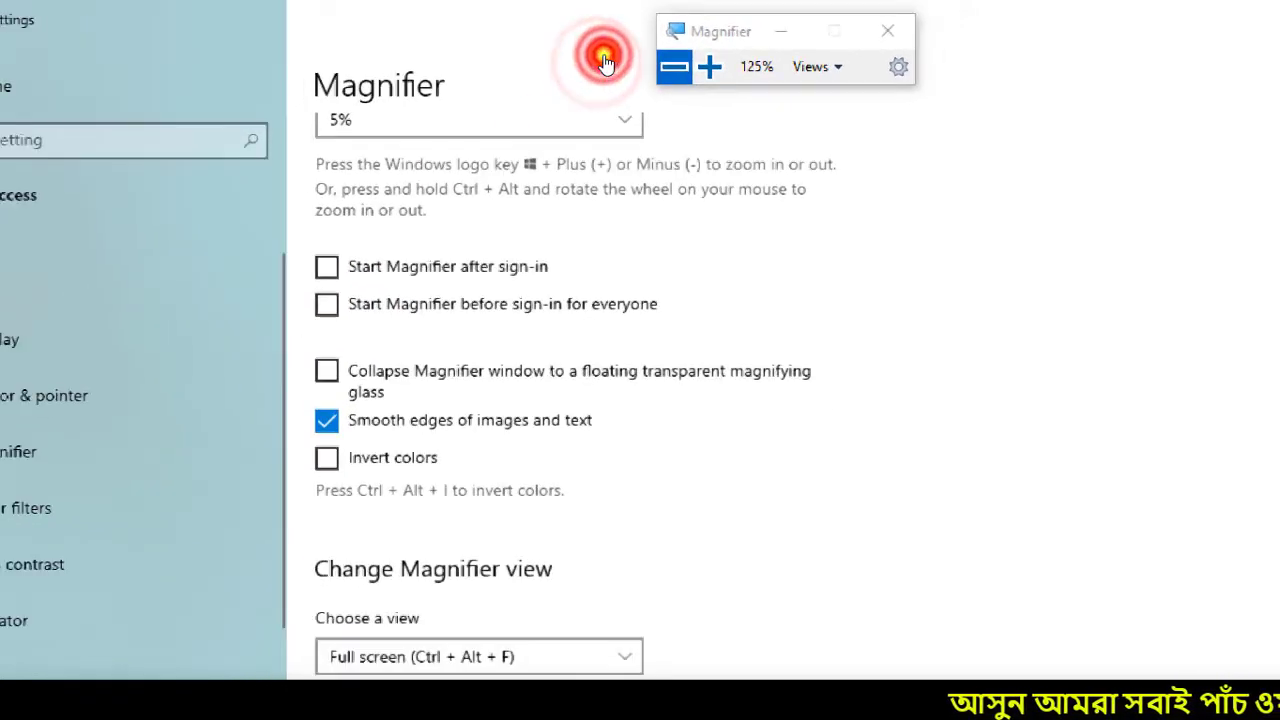
{"action": "left_click", "coordinate": [603, 53]}
{"action": "left_click", "coordinate": [603, 54]}
{"action": "left_click", "coordinate": [600, 52]}
{"action": "left_click", "coordinate": [598, 50]}
{"action": "left_click", "coordinate": [605, 60]}
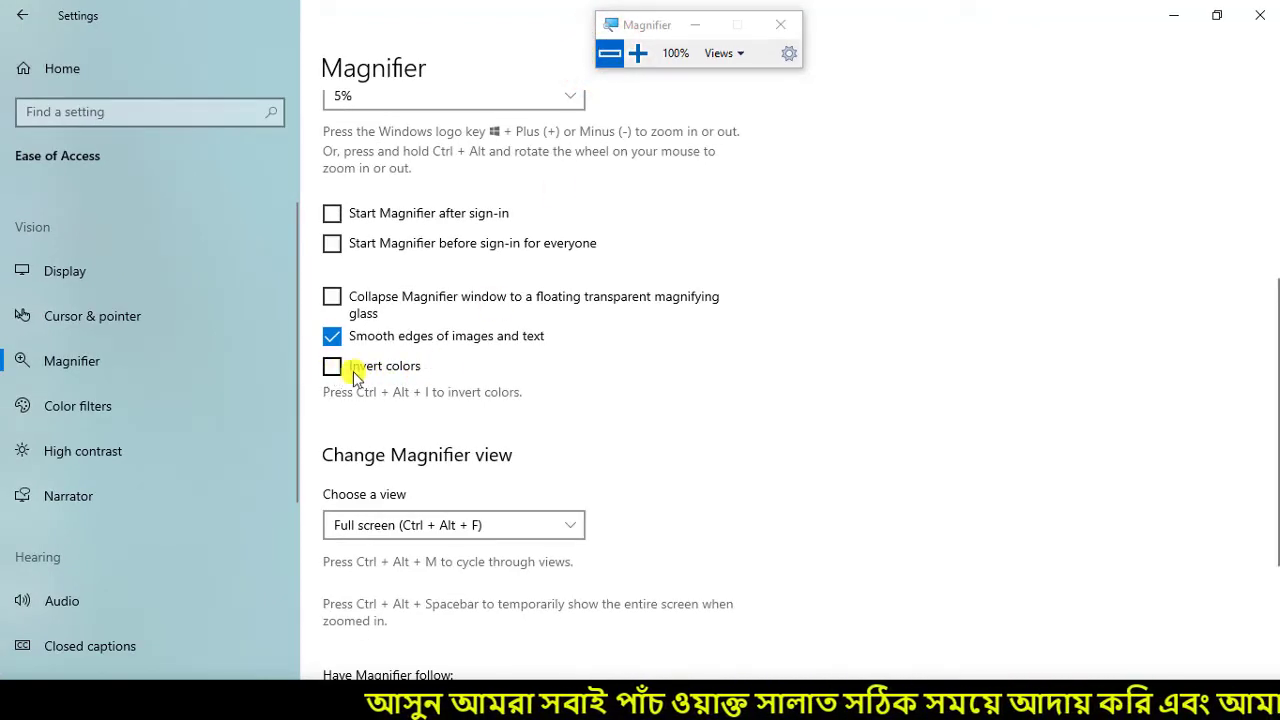
Step: Turn on Invert colors and minimize the Settings window to show the desktop
{"action": "scroll", "coordinate": [435, 360], "scroll_direction": "down", "scroll_amount": 2}
{"action": "left_click", "coordinate": [332, 263]}
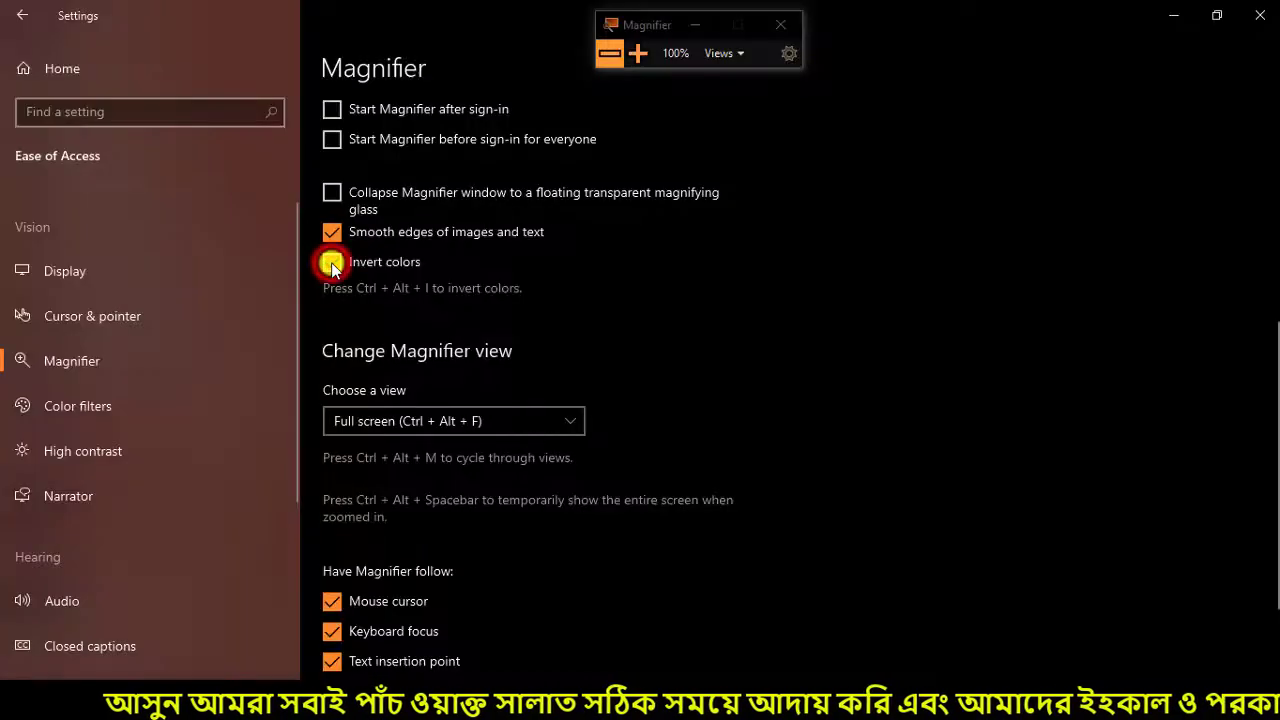
{"action": "left_click", "coordinate": [1174, 15]}
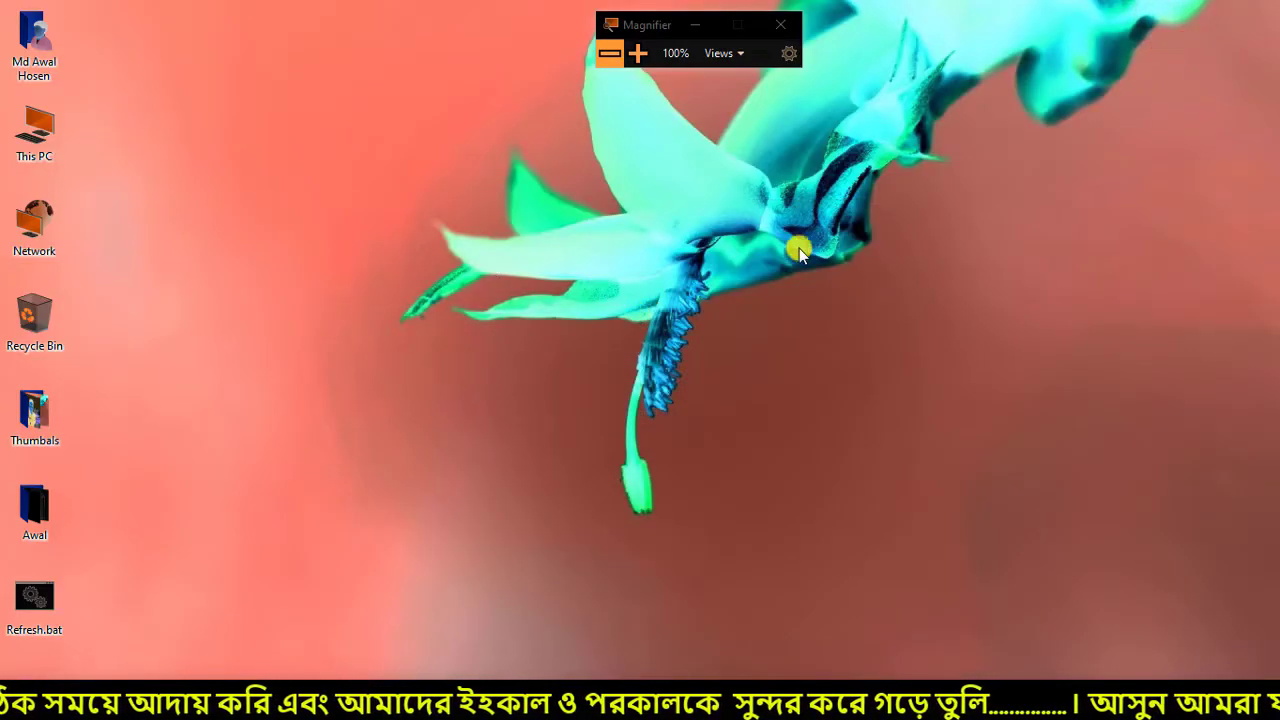
Step: Open the Downloads folder from This PC in File Explorer, examine a photo and a video thumbnail in inverted colors, and minimize the window
{"action": "left_click", "coordinate": [59, 135]}
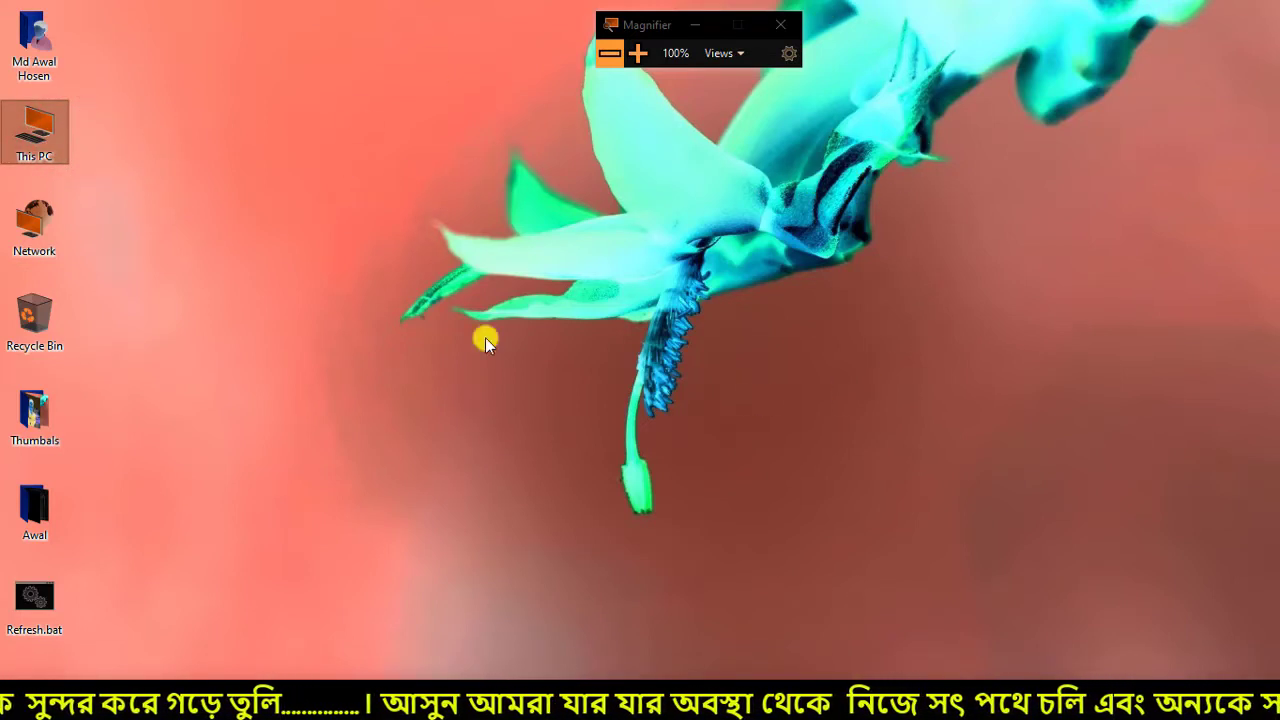
{"action": "double_click", "coordinate": [38, 130]}
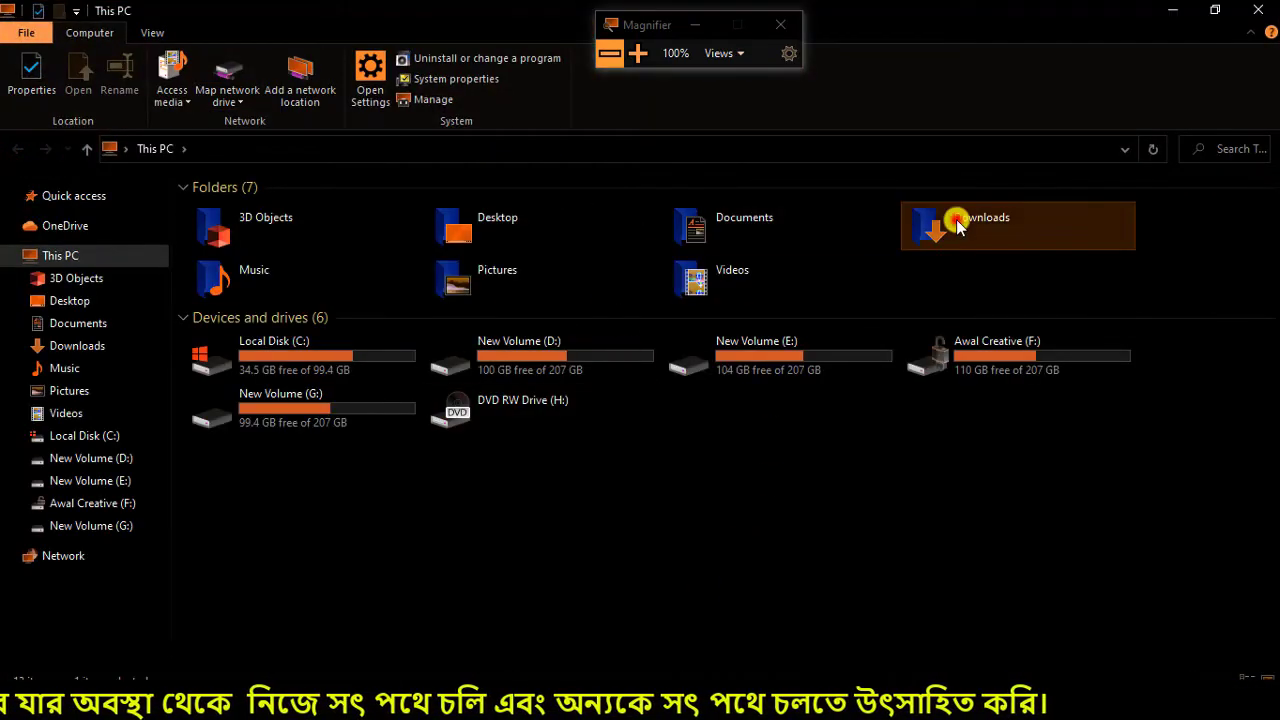
{"action": "double_click", "coordinate": [957, 224]}
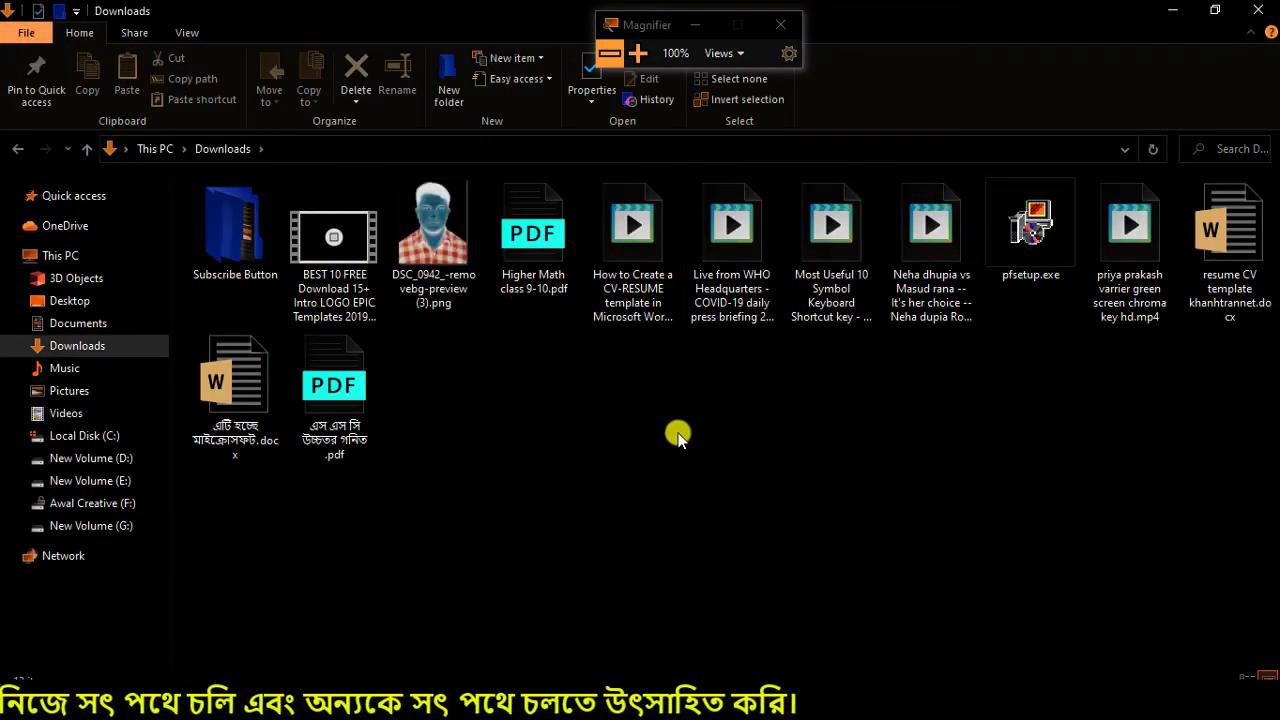
{"action": "left_click", "coordinate": [430, 221]}
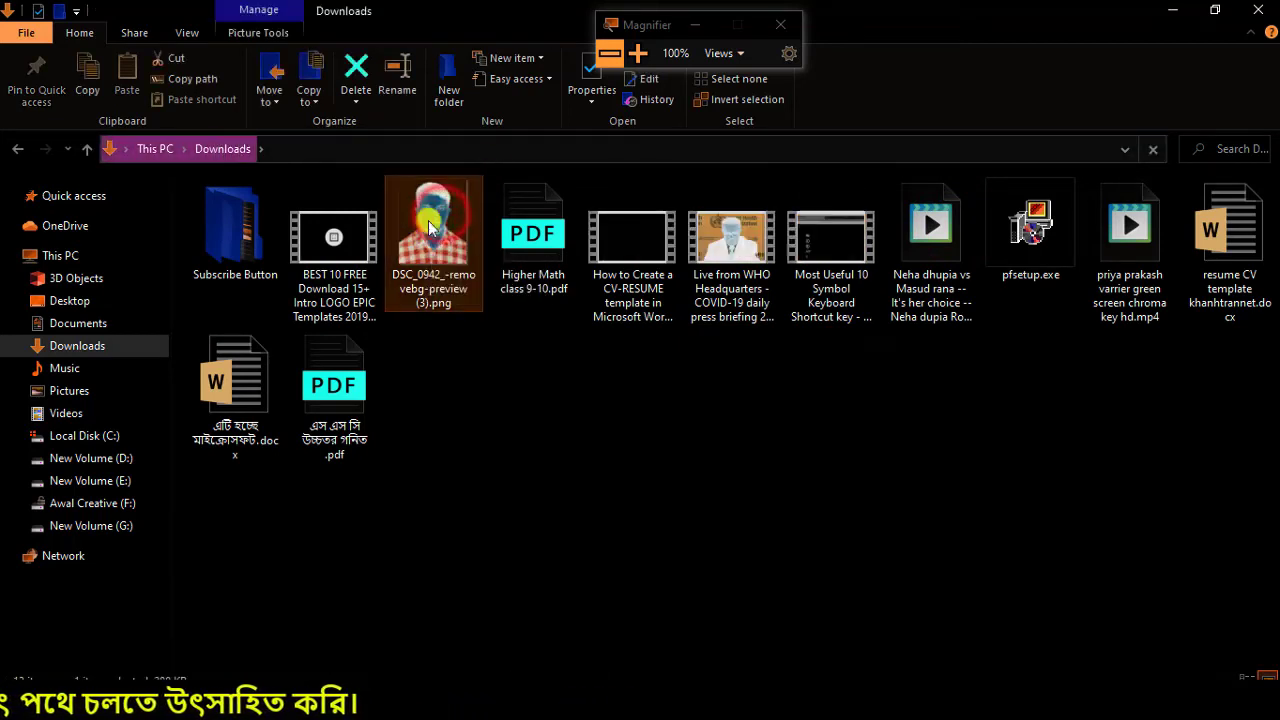
{"action": "left_click", "coordinate": [720, 246]}
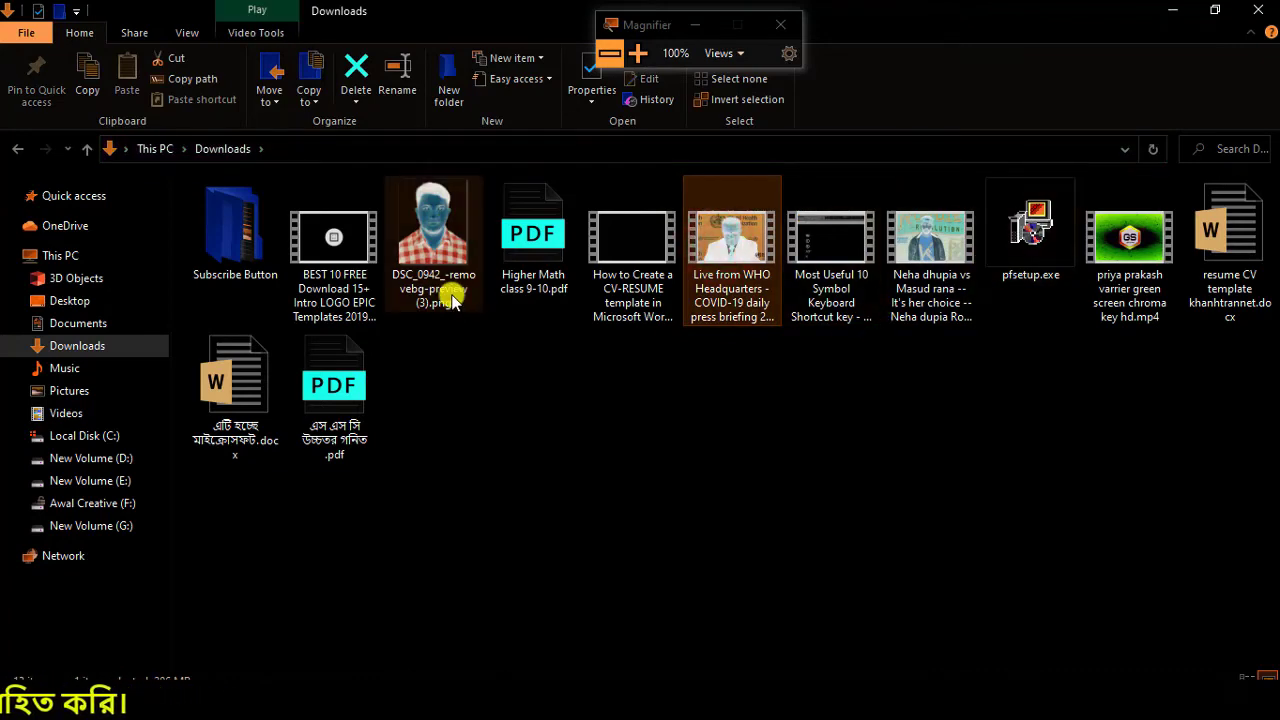
{"action": "left_click", "coordinate": [1172, 10]}
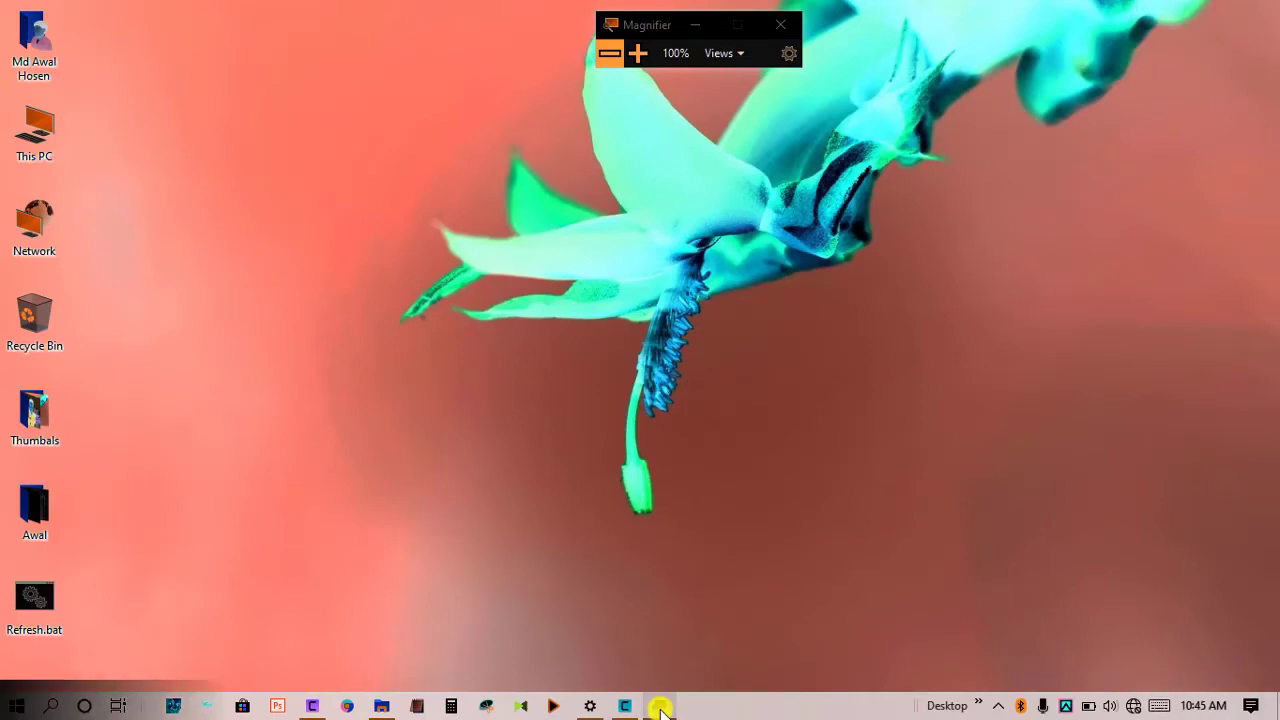
Step: Restore the Settings window and turn off Invert colors for the Magnifier
{"action": "left_click", "coordinate": [657, 700]}
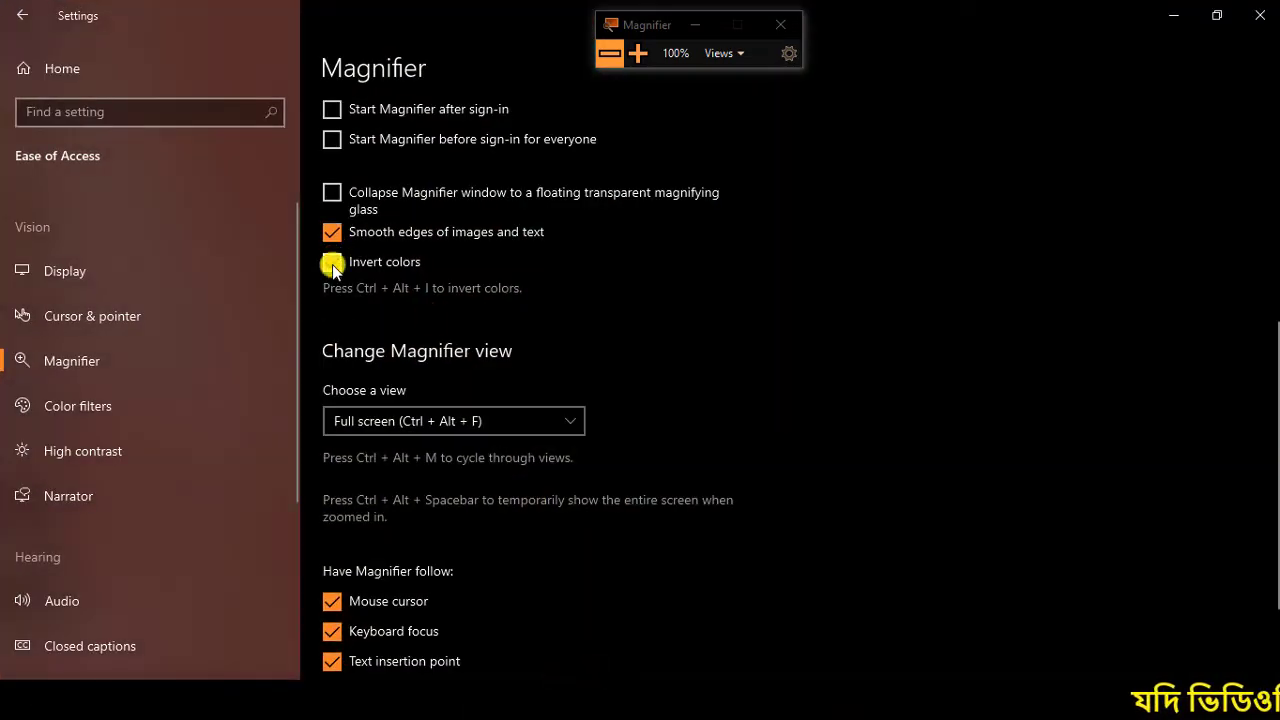
{"action": "left_click", "coordinate": [332, 263]}
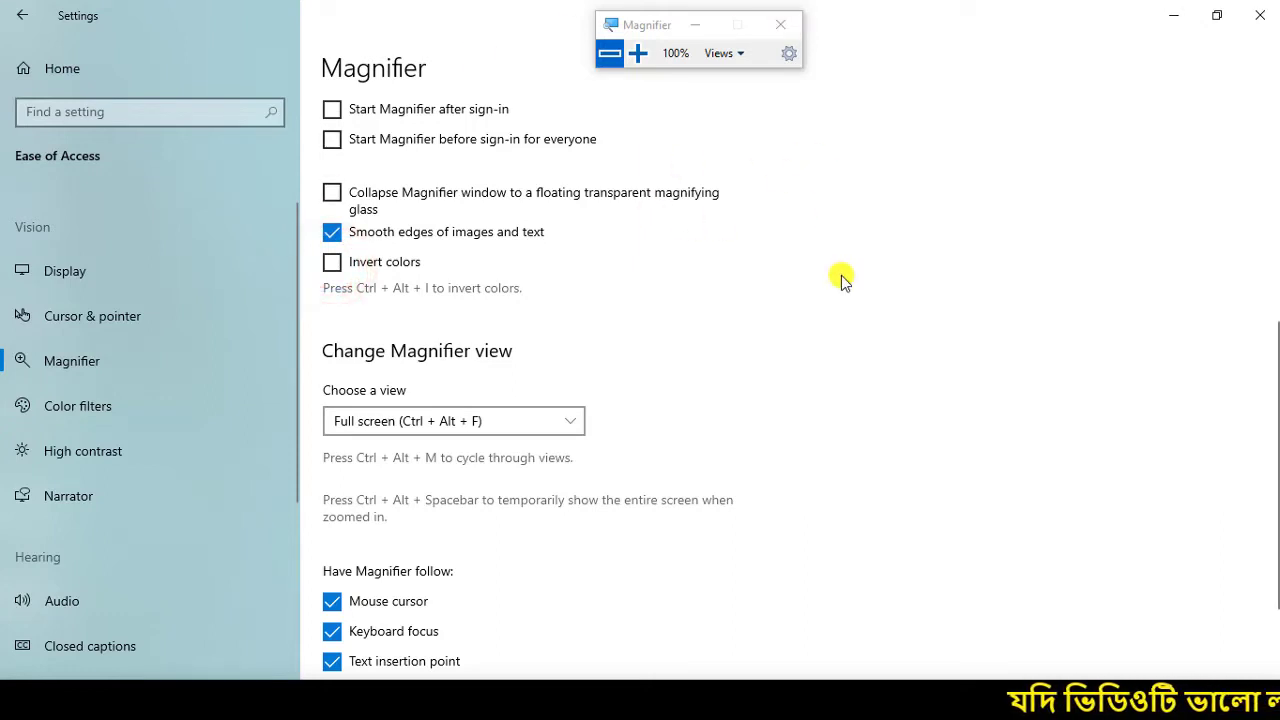
Step: Review the Magnifier view choices, the items Magnifier can follow and the setting for keeping the mouse cursor
{"action": "scroll", "coordinate": [580, 340], "scroll_direction": "down", "scroll_amount": 2}
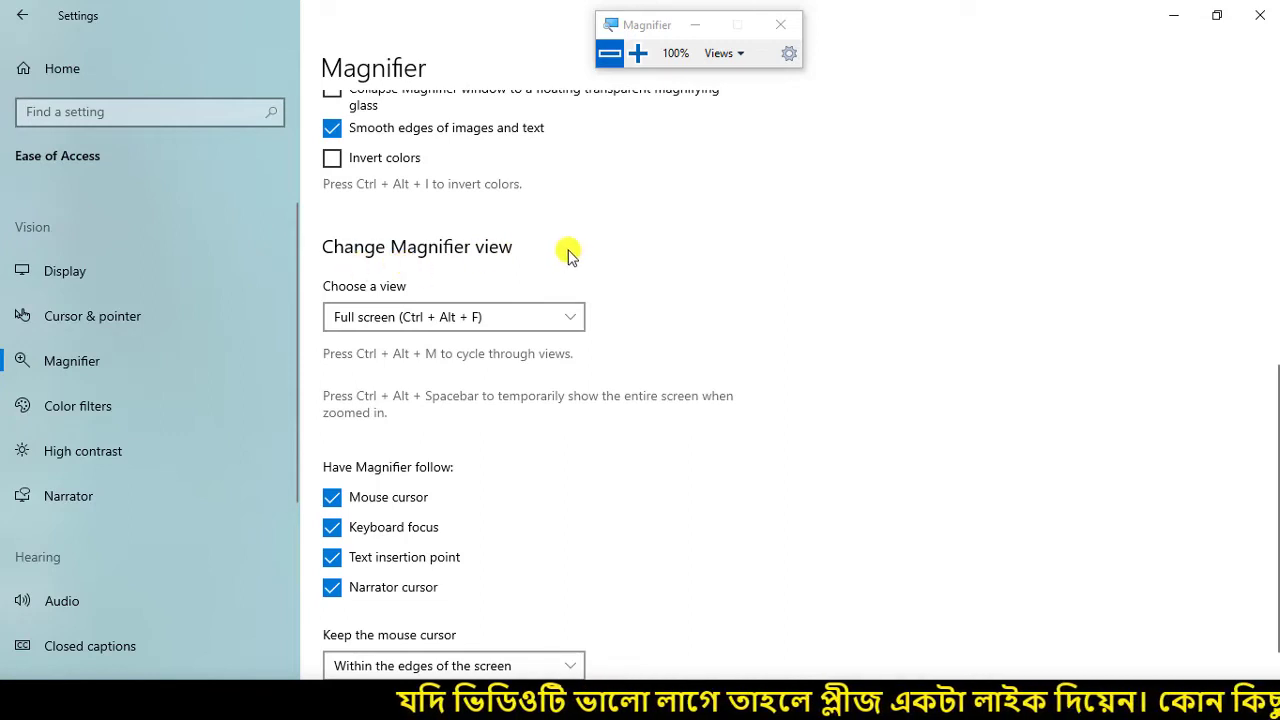
{"action": "left_click", "coordinate": [745, 55]}
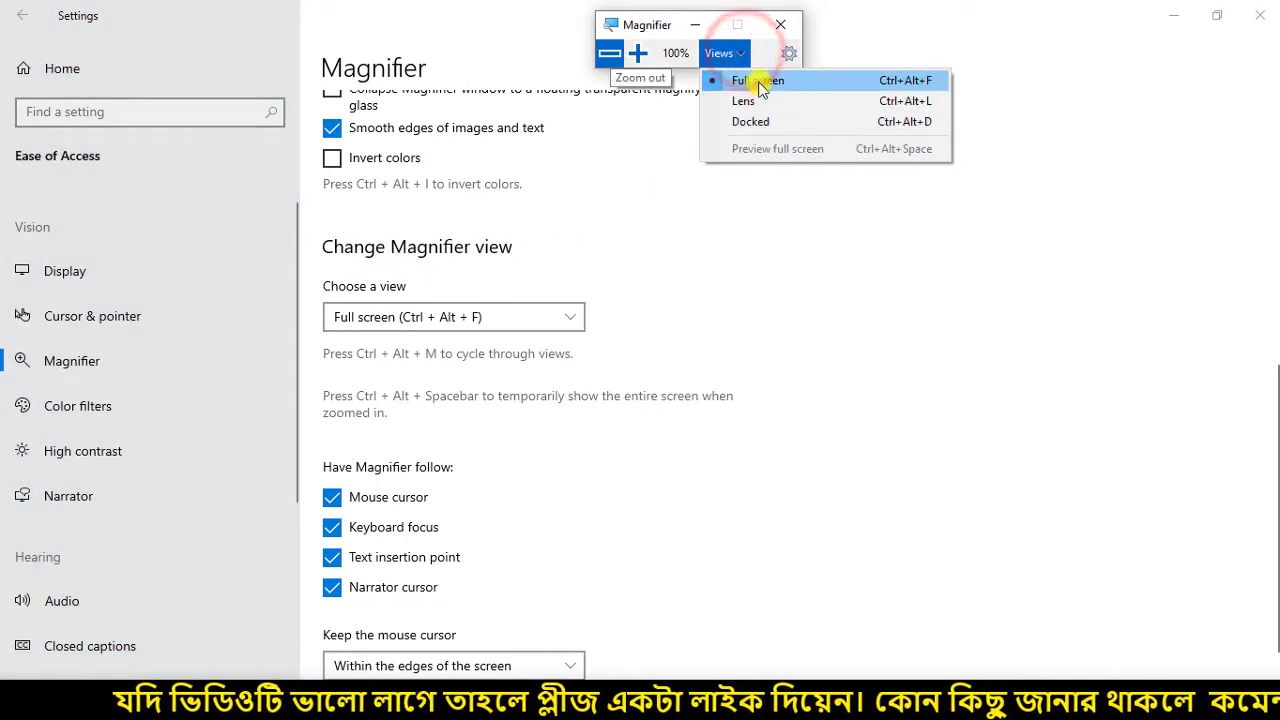
{"action": "left_click", "coordinate": [571, 317]}
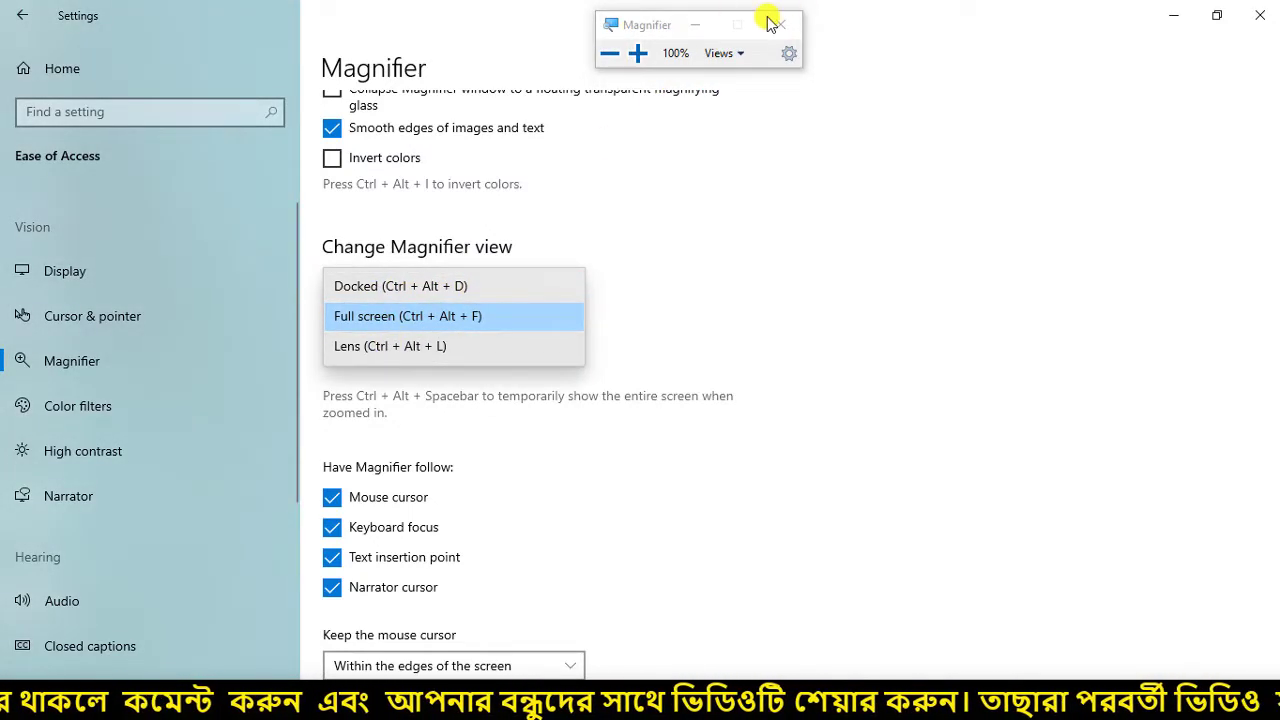
{"action": "left_click", "coordinate": [855, 283]}
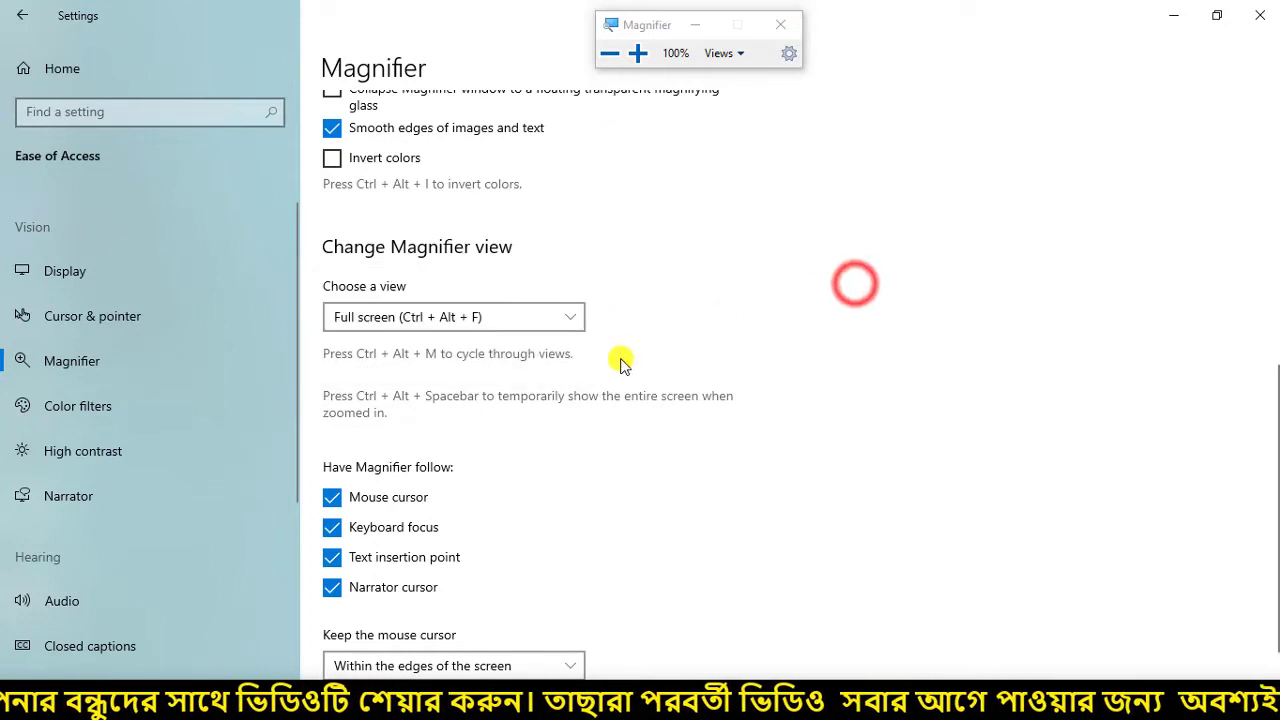
{"action": "scroll", "coordinate": [591, 391], "scroll_direction": "down", "scroll_amount": 1}
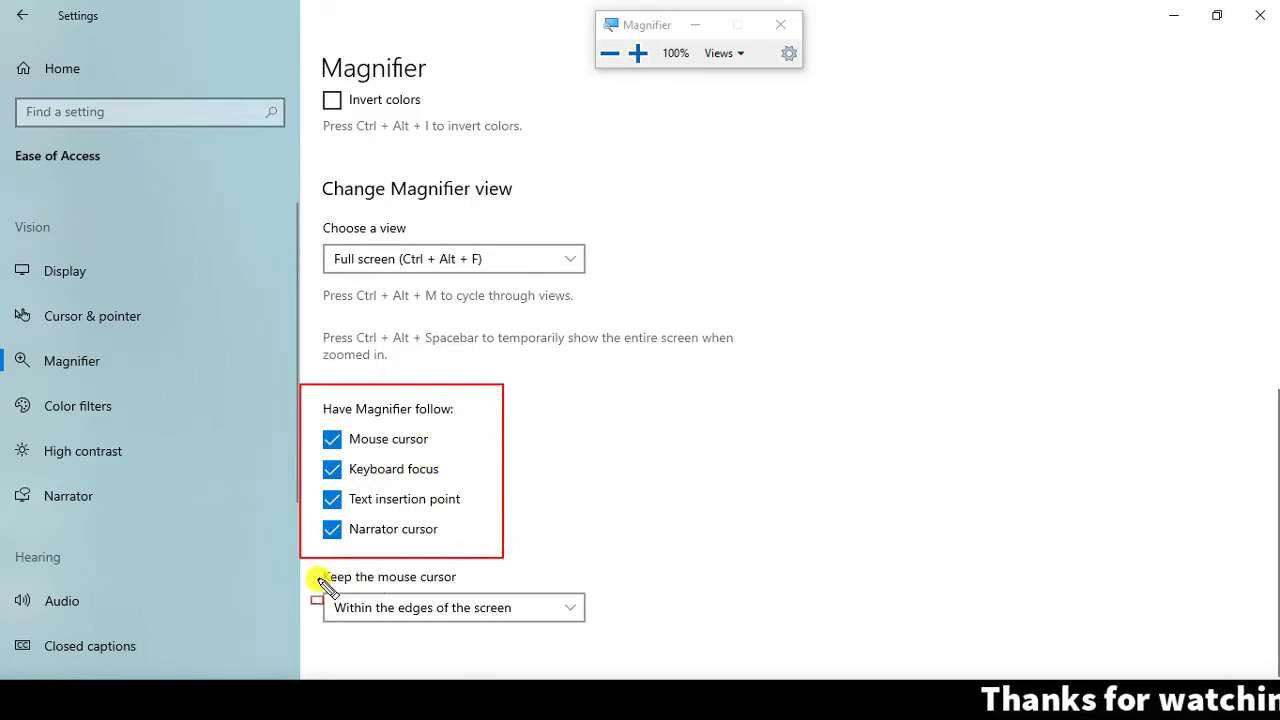
{"action": "left_click_drag", "start_coordinate": [493, 633], "coordinate": [639, 643]}
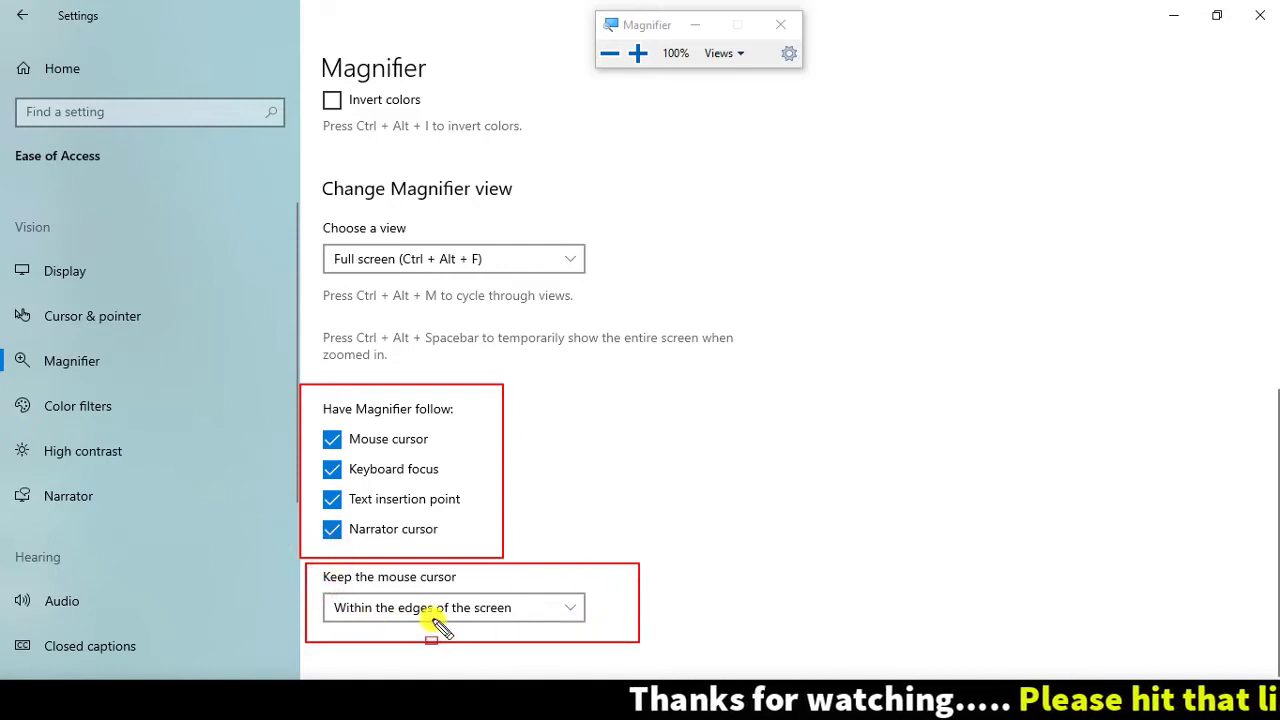
{"action": "key", "text": "Escape"}
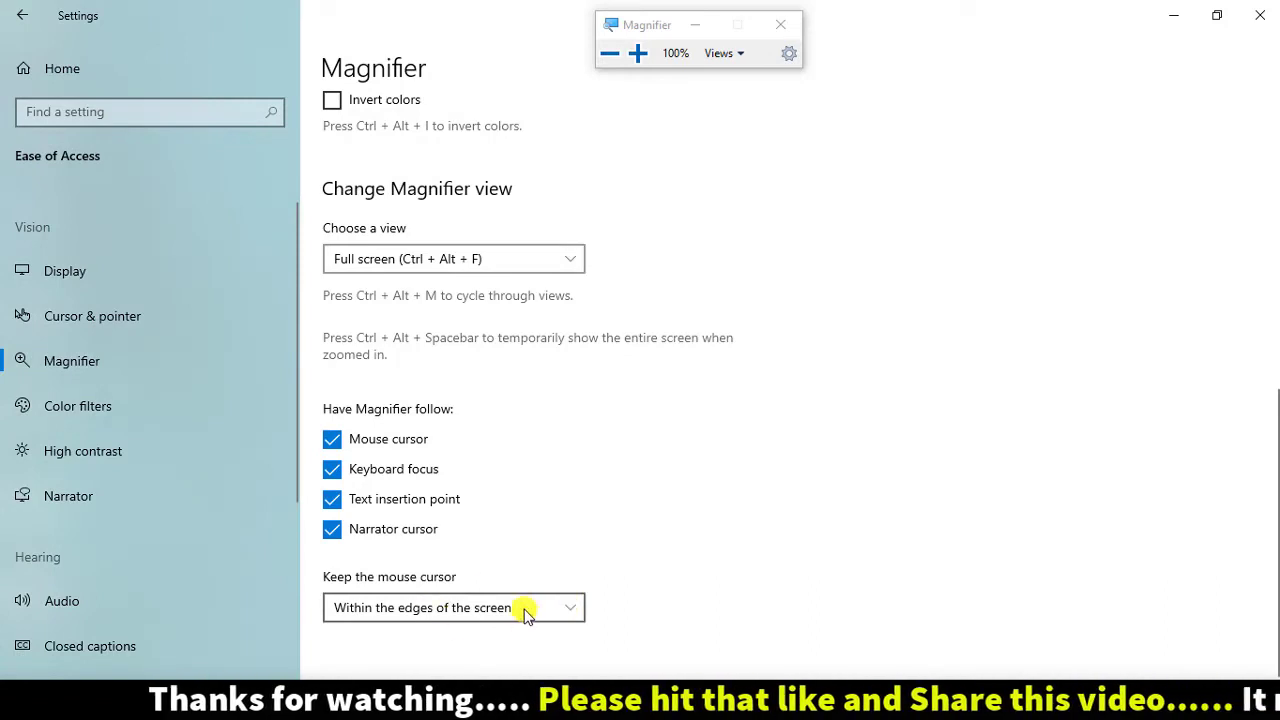
Step: Show the choices for keeping the mouse cursor and magnify the screen to 145%
{"action": "left_click", "coordinate": [578, 607]}
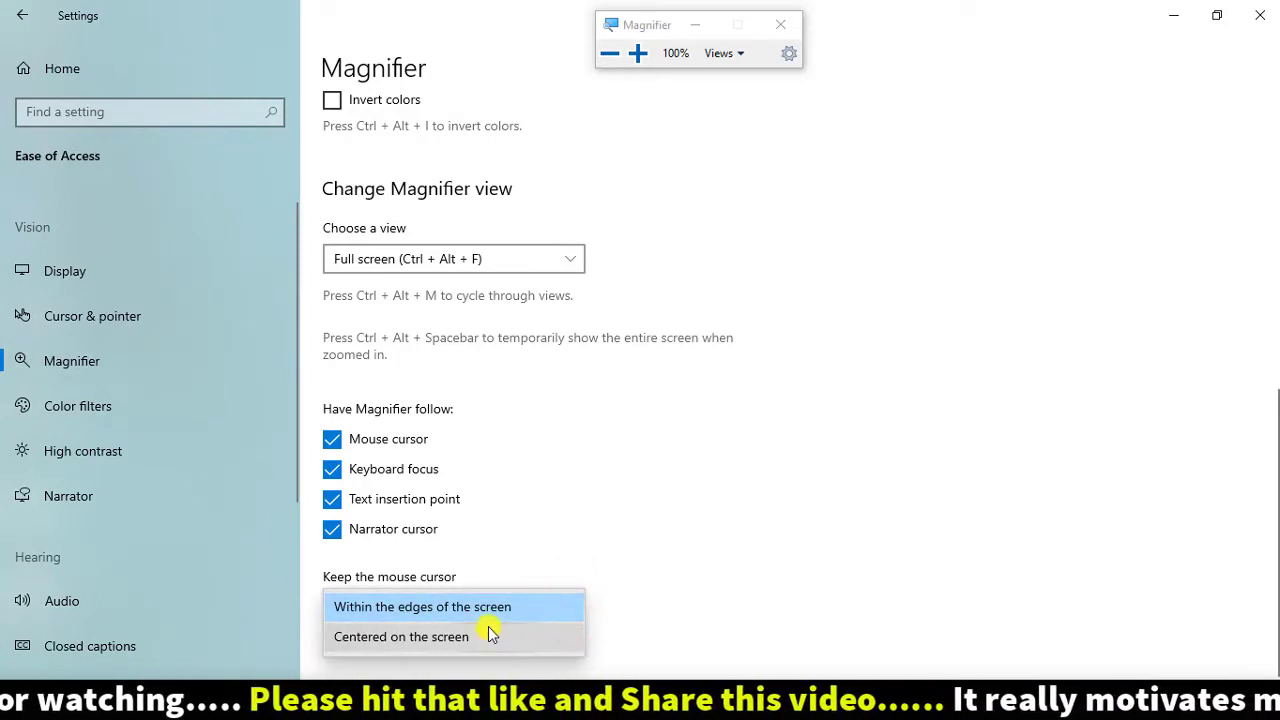
{"action": "left_click", "coordinate": [640, 56]}
{"action": "left_click", "coordinate": [640, 56]}
{"action": "left_click", "coordinate": [640, 56]}
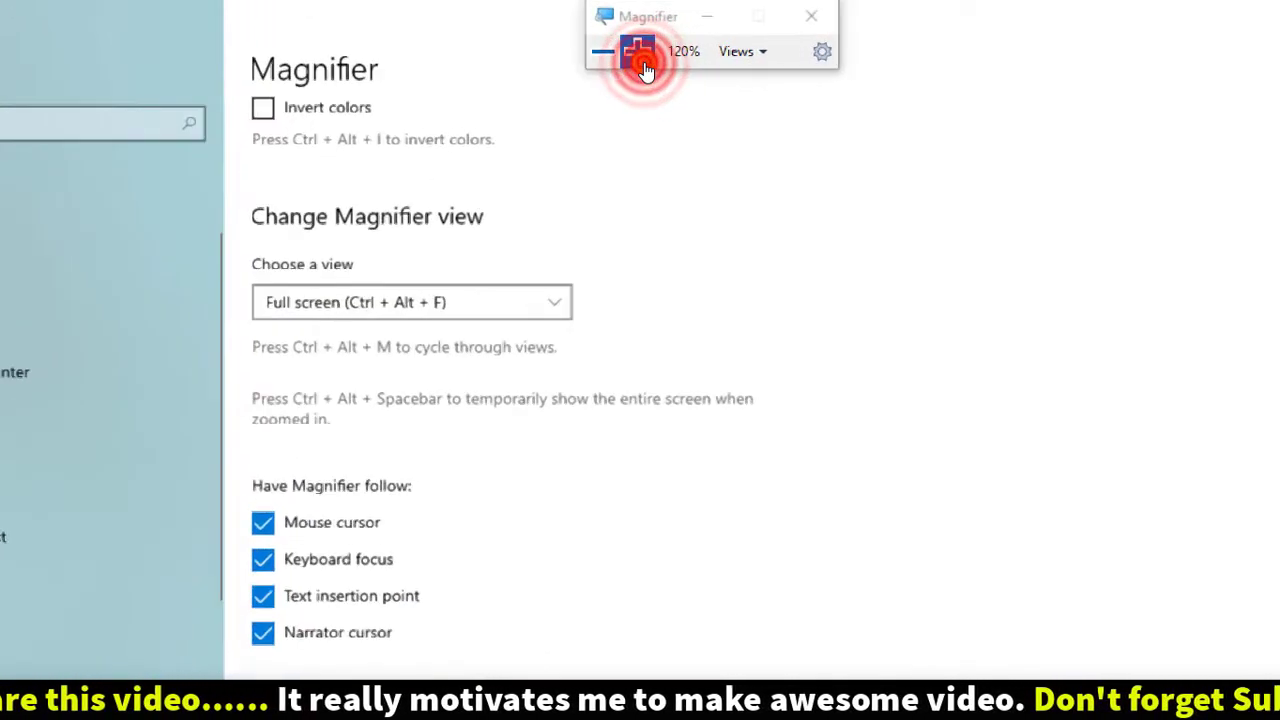
{"action": "left_click", "coordinate": [640, 56]}
{"action": "left_click", "coordinate": [641, 58]}
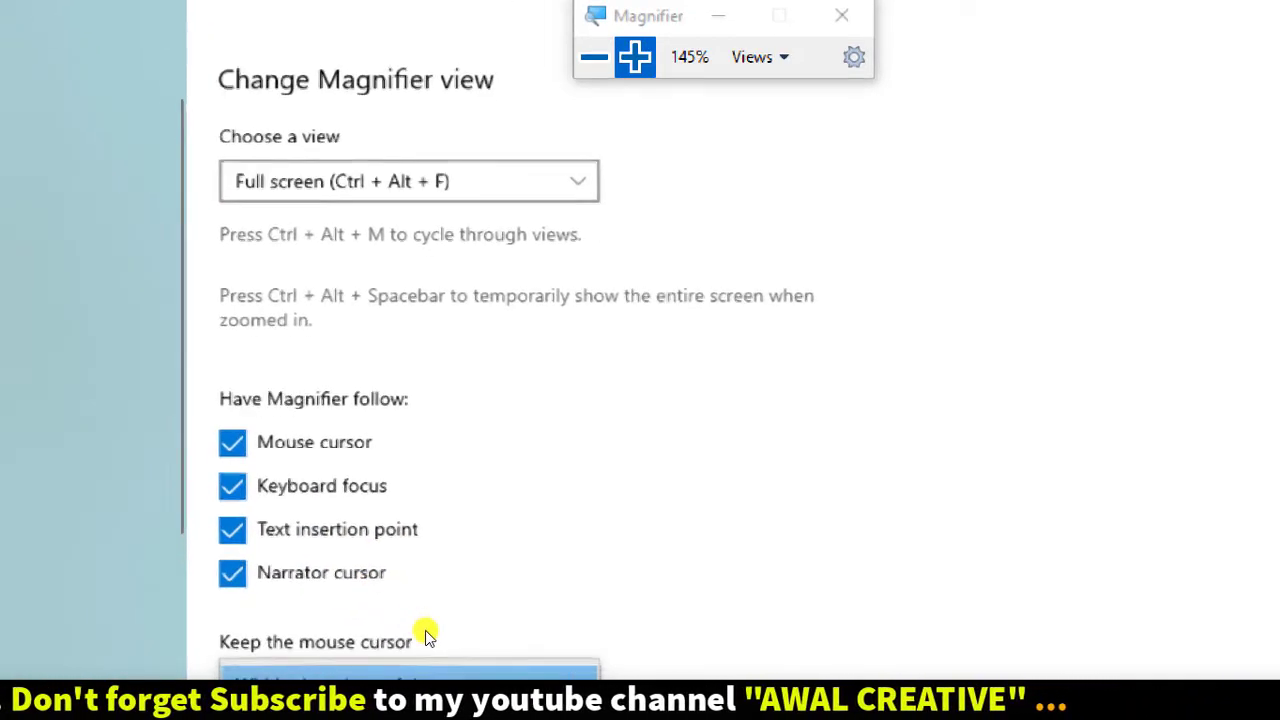
Step: Try keeping the mouse cursor Centered on the screen and return the setting to Within the edges of the screen
{"action": "left_click", "coordinate": [428, 653]}
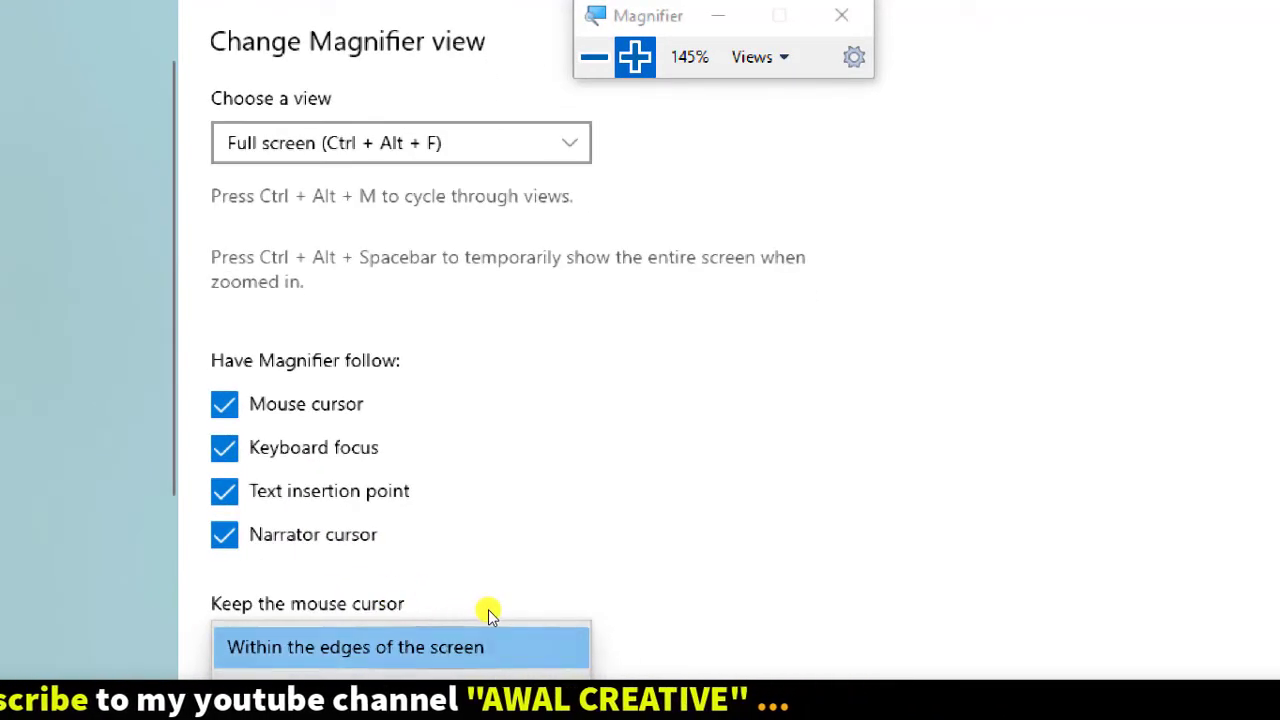
{"action": "left_click", "coordinate": [488, 612]}
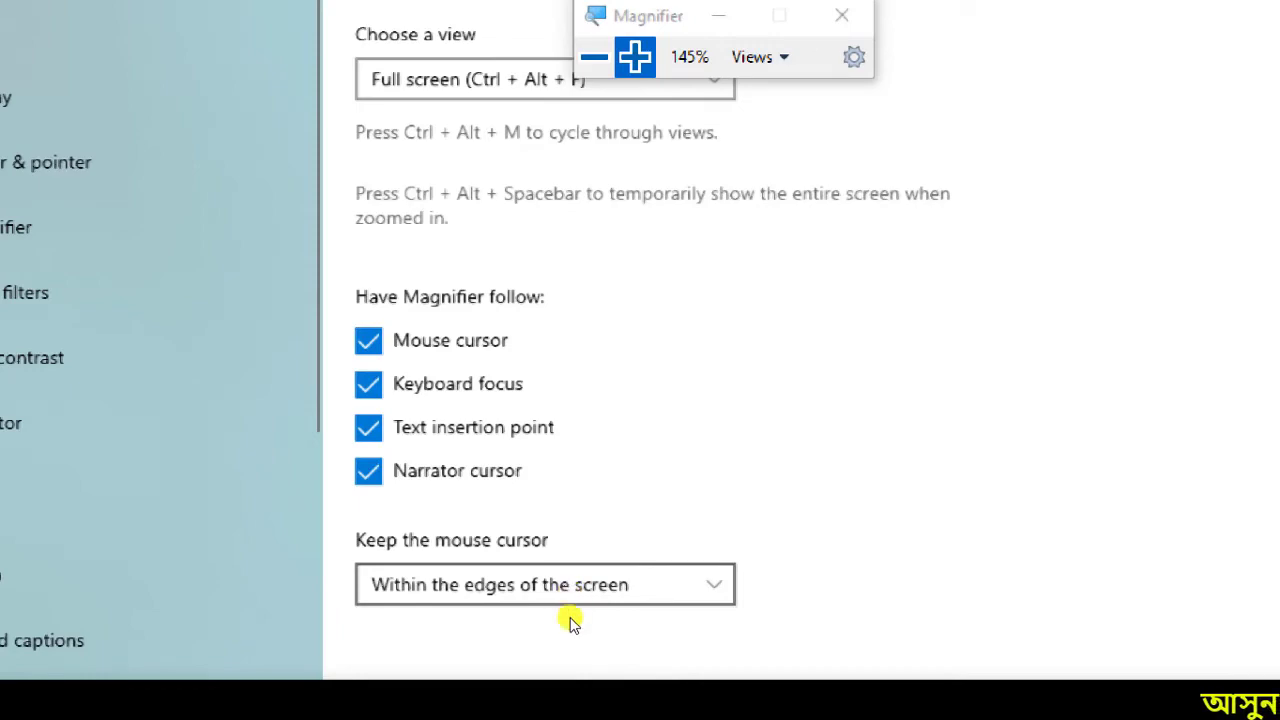
{"action": "left_click", "coordinate": [570, 615]}
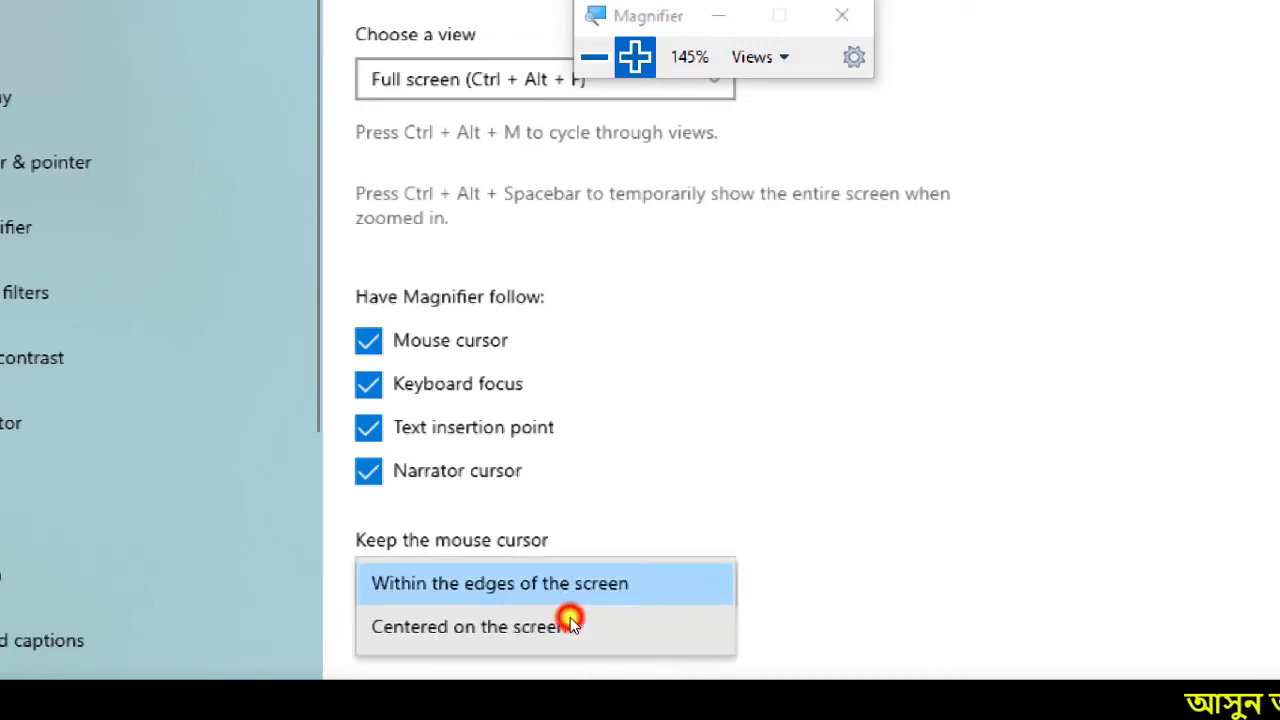
{"action": "left_click", "coordinate": [459, 628]}
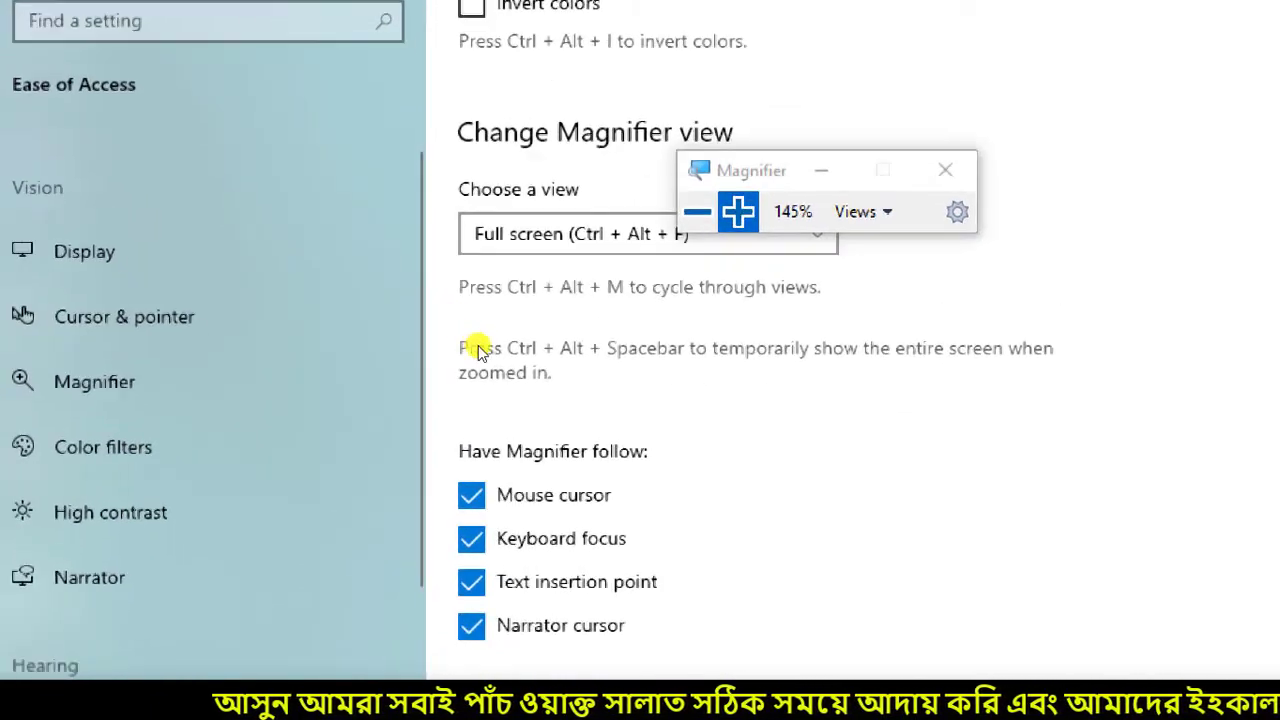
{"action": "left_click", "coordinate": [408, 603]}
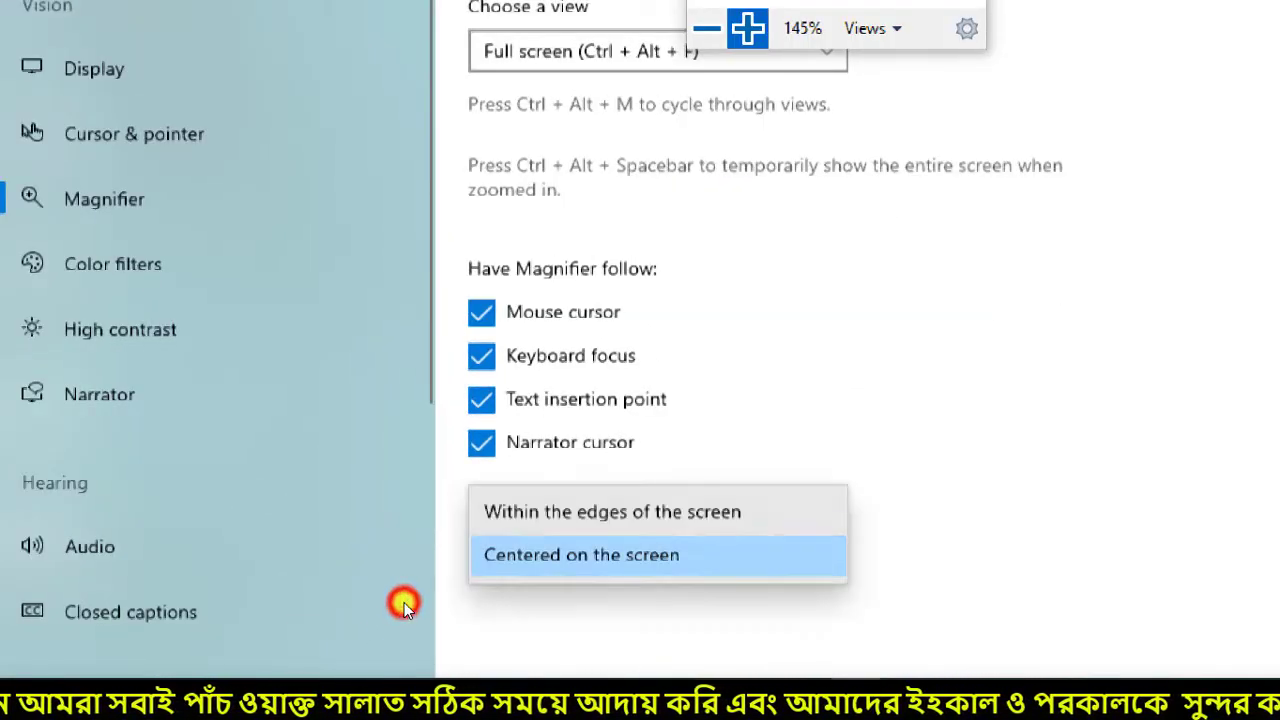
{"action": "left_click", "coordinate": [408, 590]}
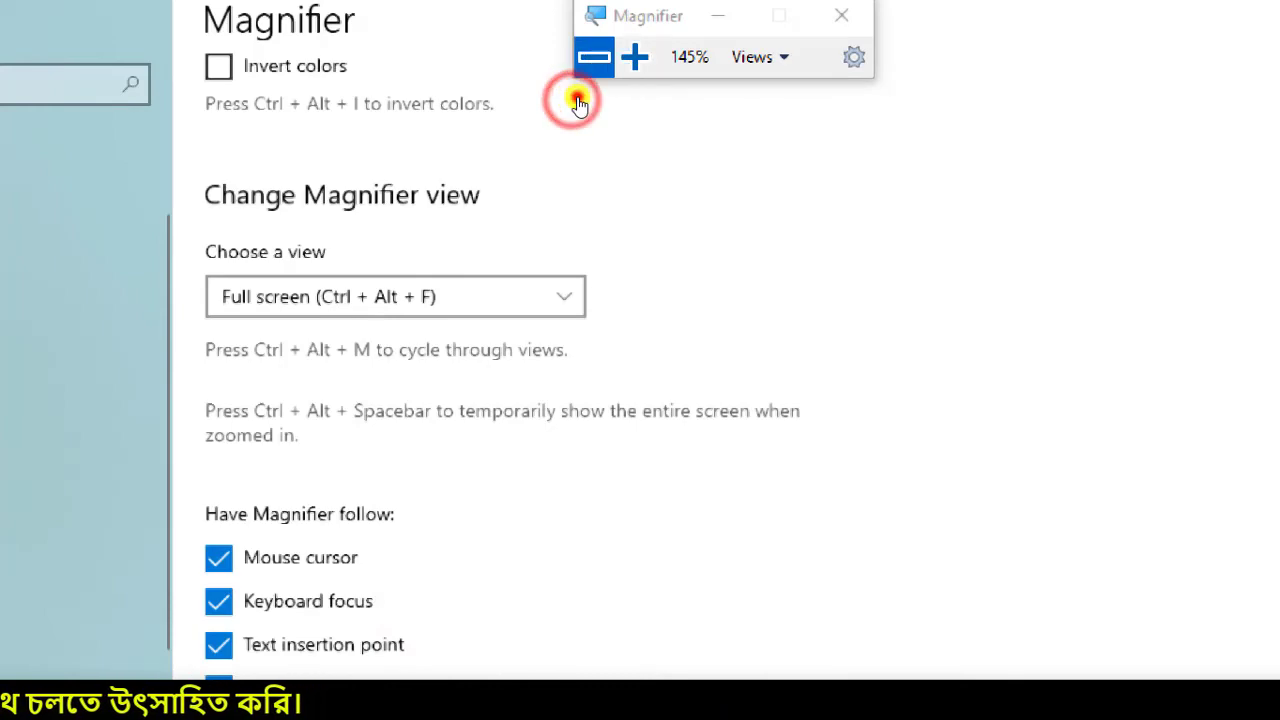
Step: Reduce the screen magnification to 100% and turn Magnifier off
{"action": "key", "text": "super+minus"}
{"action": "key", "text": "super+minus"}
{"action": "key", "text": "super+minus"}
{"action": "key", "text": "super+minus"}
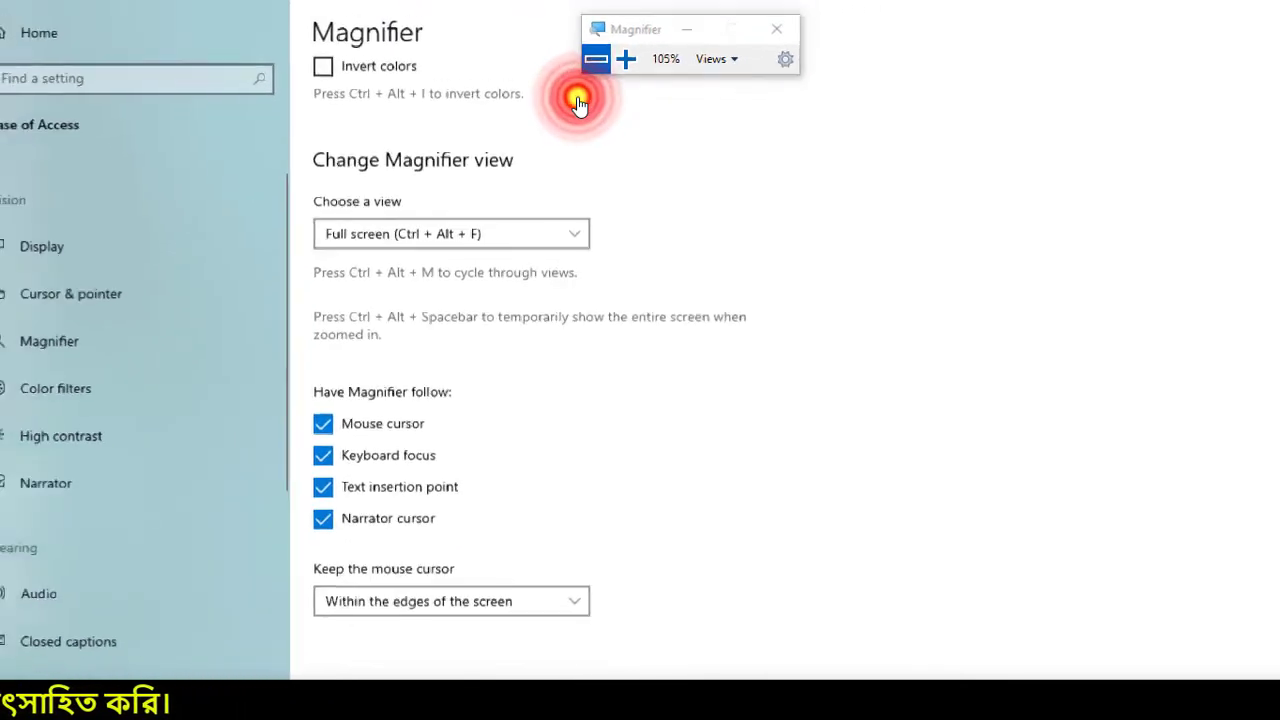
{"action": "key", "text": "super+minus"}
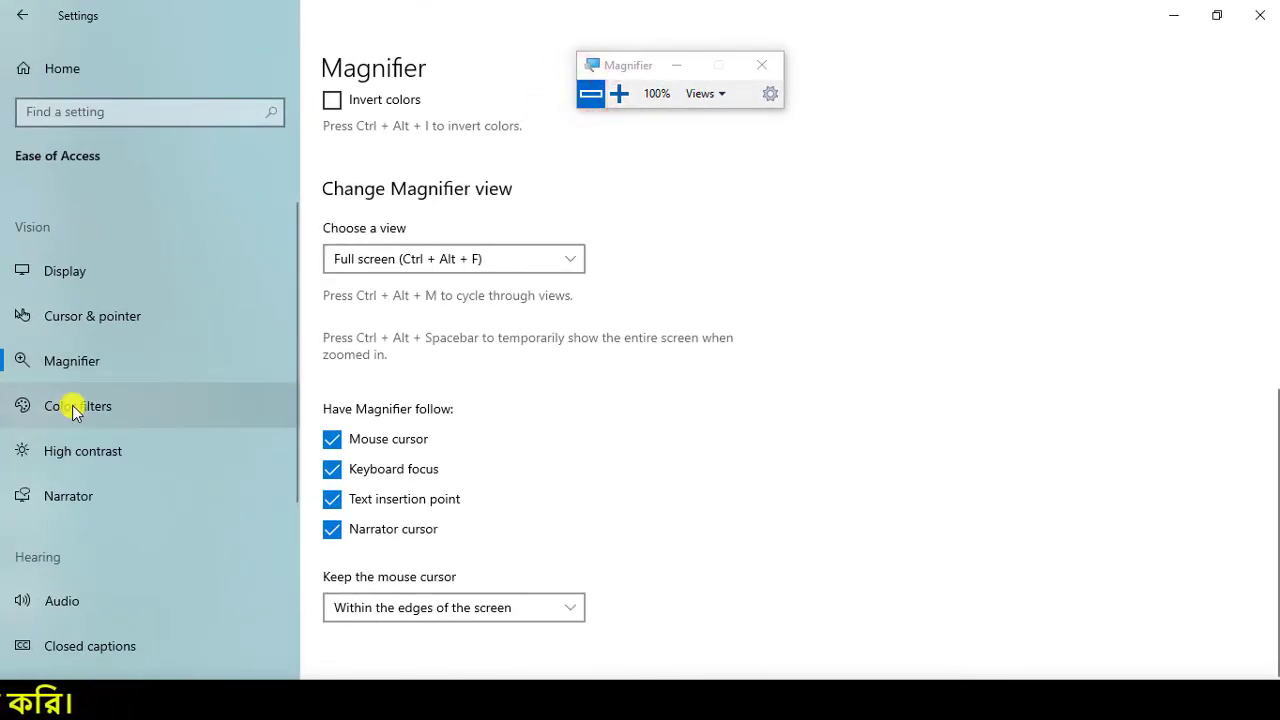
{"action": "scroll", "coordinate": [351, 320], "scroll_direction": "up", "scroll_amount": 6}
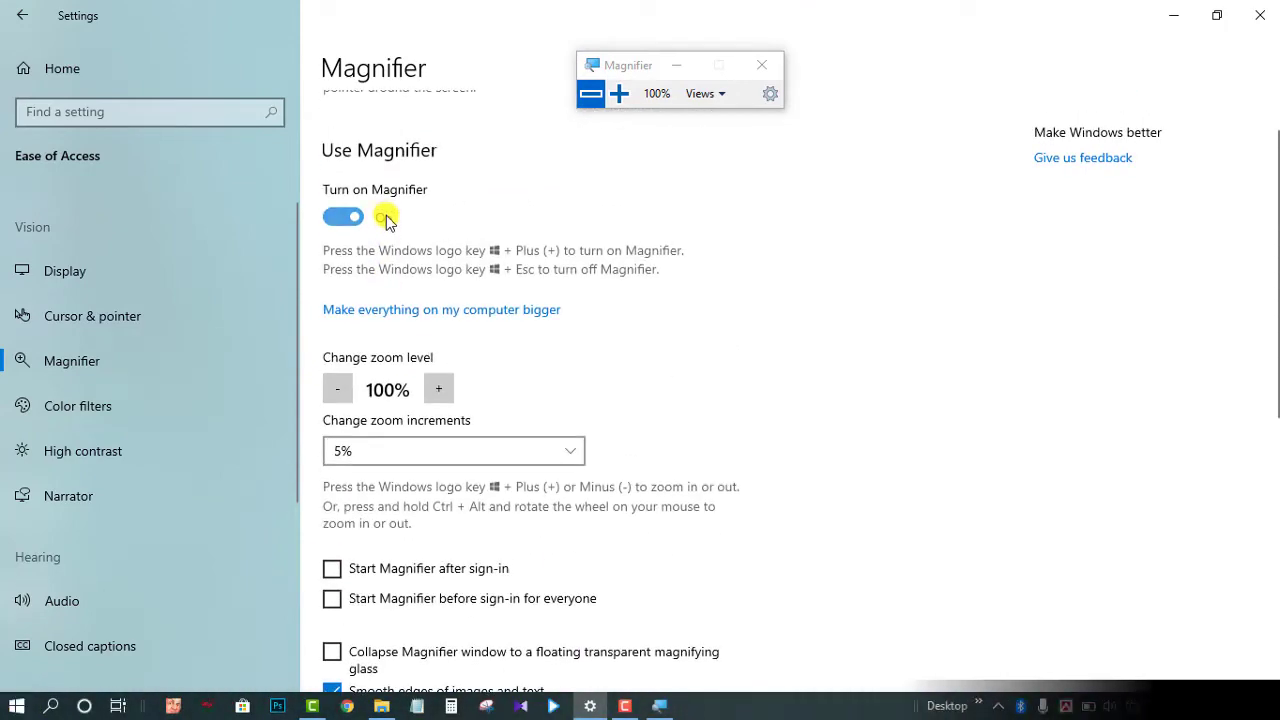
{"action": "left_click", "coordinate": [343, 217]}
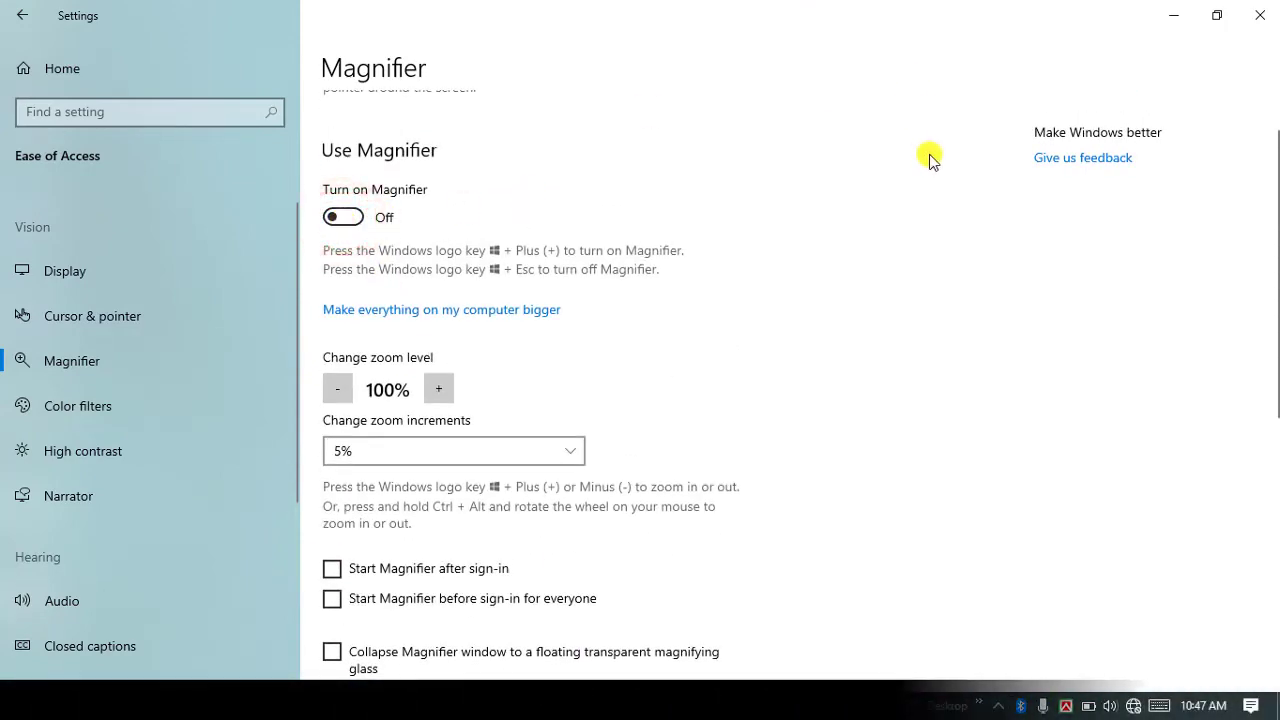
Step: Open the Color filters settings and examine the filter choices, the color wheel and the related settings links
{"action": "left_click", "coordinate": [188, 408]}
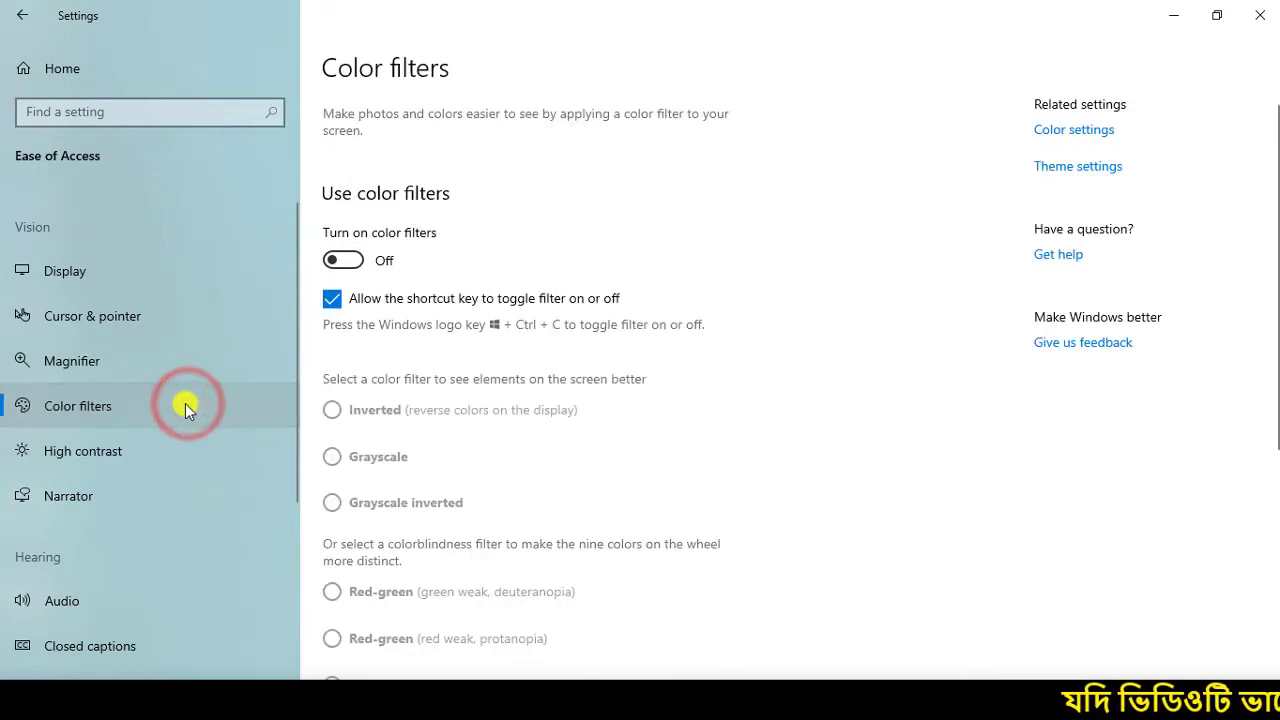
{"action": "scroll", "coordinate": [737, 503], "scroll_direction": "down", "scroll_amount": 5}
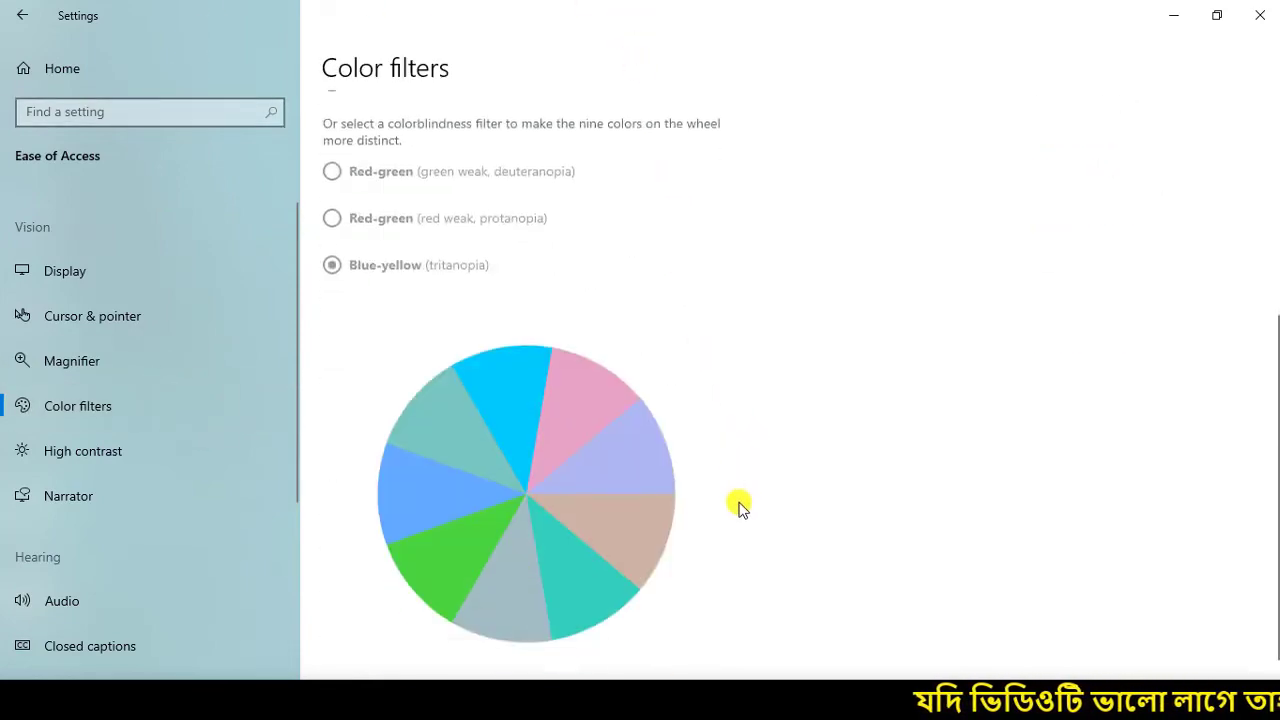
{"action": "scroll", "coordinate": [790, 400], "scroll_direction": "up", "scroll_amount": 5}
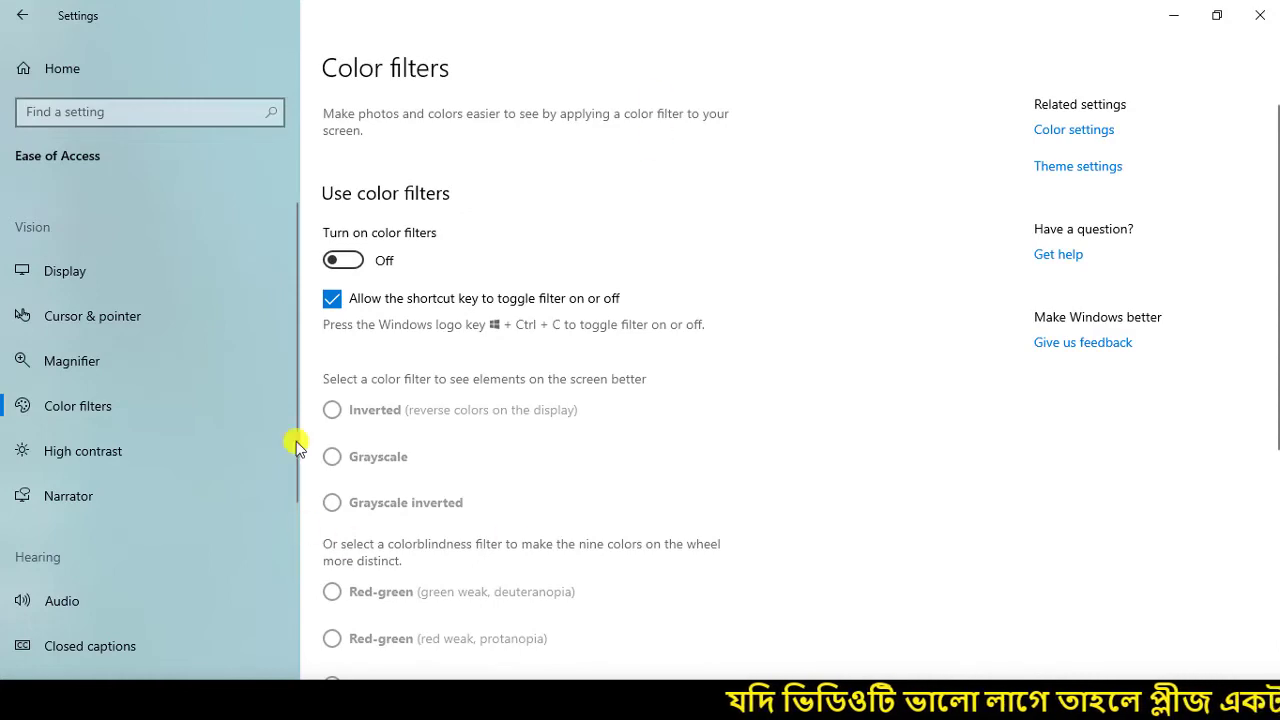
{"action": "scroll", "coordinate": [340, 457], "scroll_direction": "down", "scroll_amount": 5}
{"action": "scroll", "coordinate": [723, 431], "scroll_direction": "up", "scroll_amount": 5}
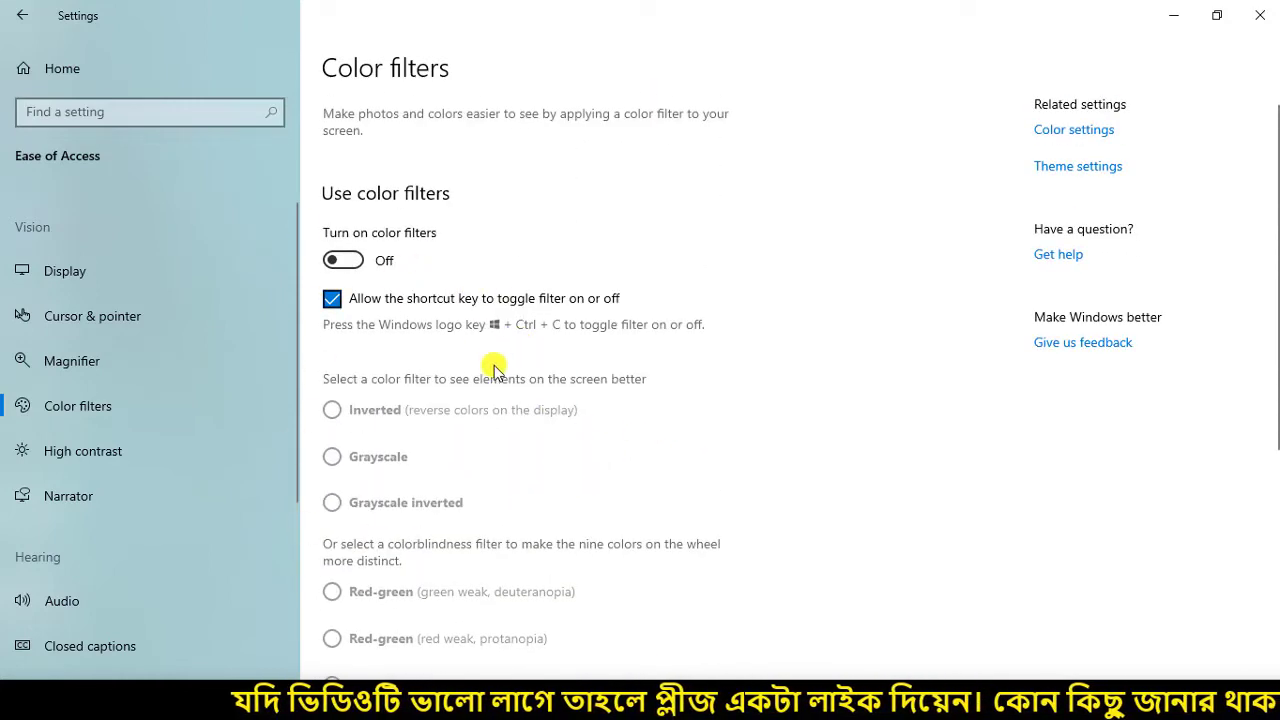
{"action": "scroll", "coordinate": [452, 380], "scroll_direction": "down", "scroll_amount": 2}
{"action": "scroll", "coordinate": [525, 525], "scroll_direction": "up", "scroll_amount": 2}
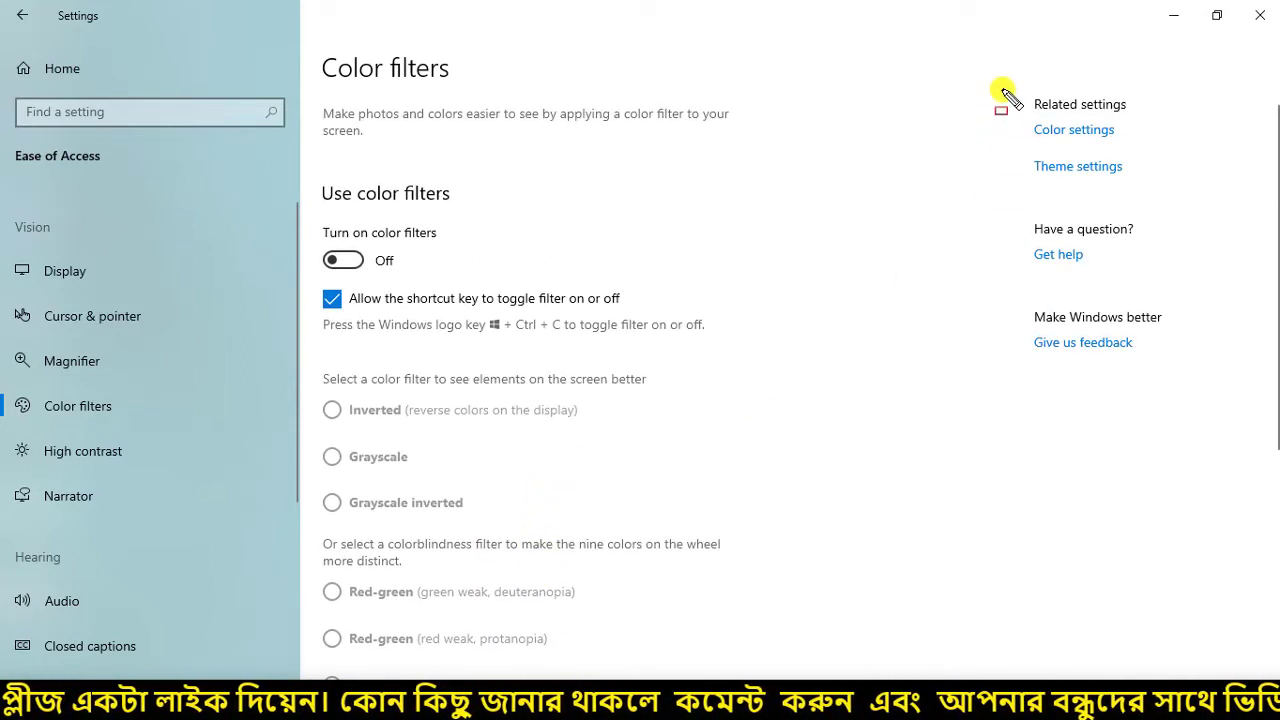
{"action": "mouse_move", "coordinate": [1068, 160]}
{"action": "left_mouse_down"}
{"action": "mouse_move", "coordinate": [1186, 400]}
{"action": "mouse_move", "coordinate": [1198, 396]}
{"action": "left_mouse_up"}
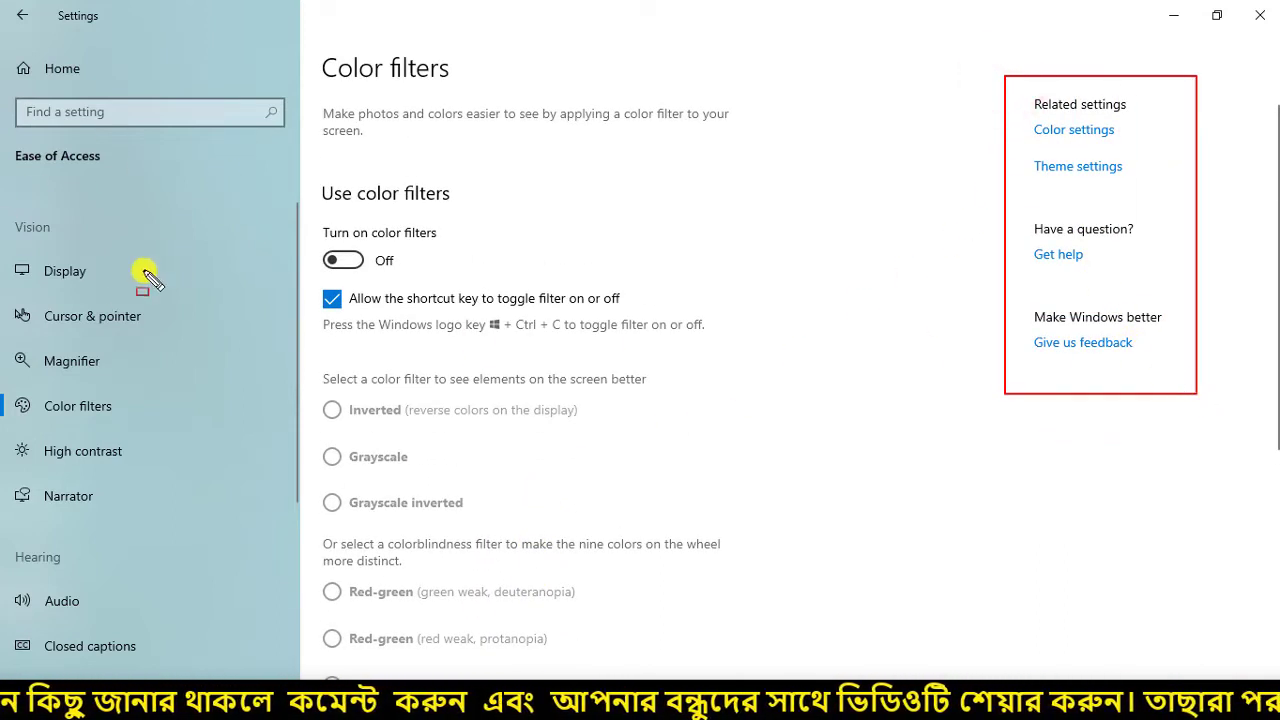
{"action": "left_click_drag", "start_coordinate": [1110, 140], "coordinate": [1155, 136]}
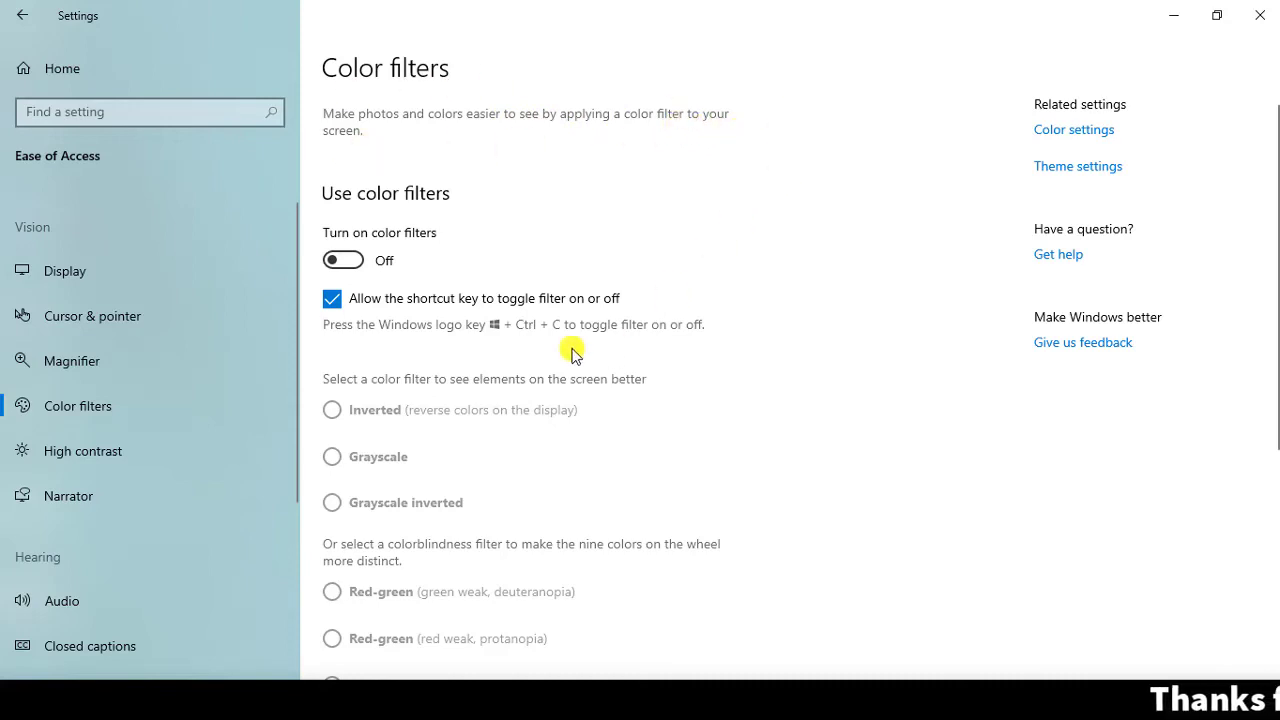
{"action": "scroll", "coordinate": [514, 480], "scroll_direction": "down", "scroll_amount": 5}
{"action": "scroll", "coordinate": [480, 517], "scroll_direction": "up", "scroll_amount": 5}
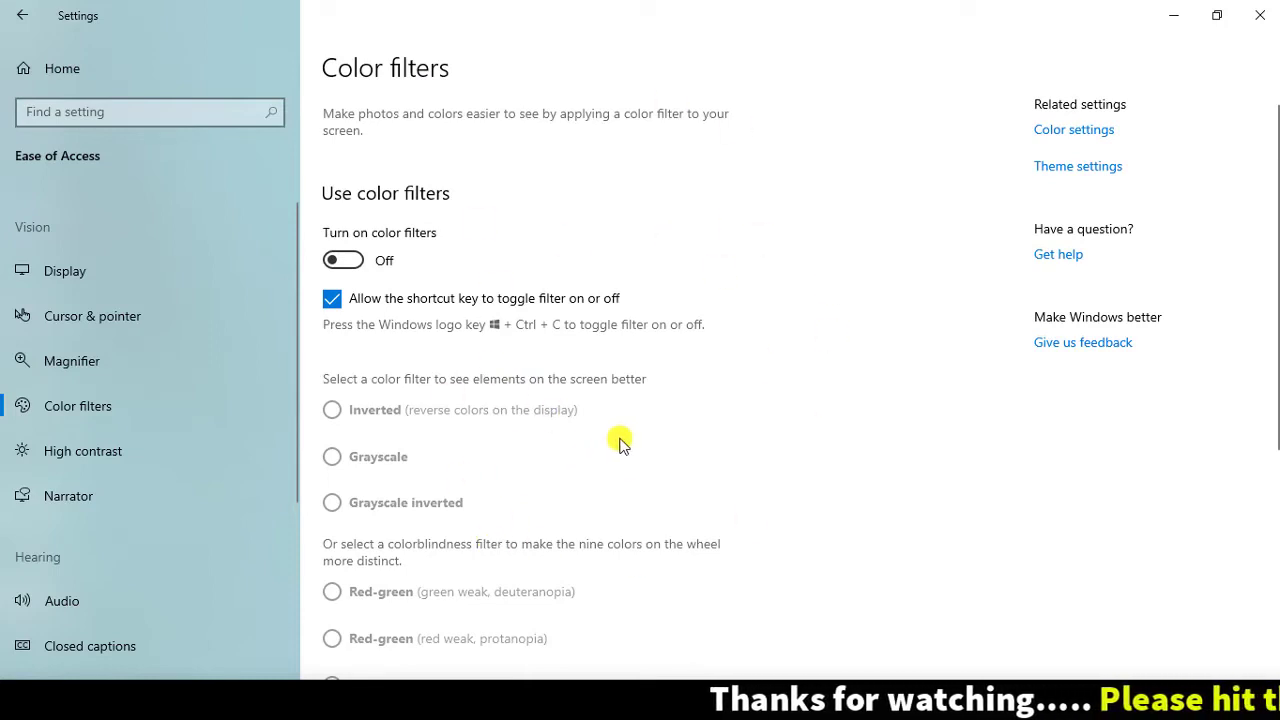
Step: Turn on color filters and select the Inverted filter
{"action": "left_click", "coordinate": [352, 262]}
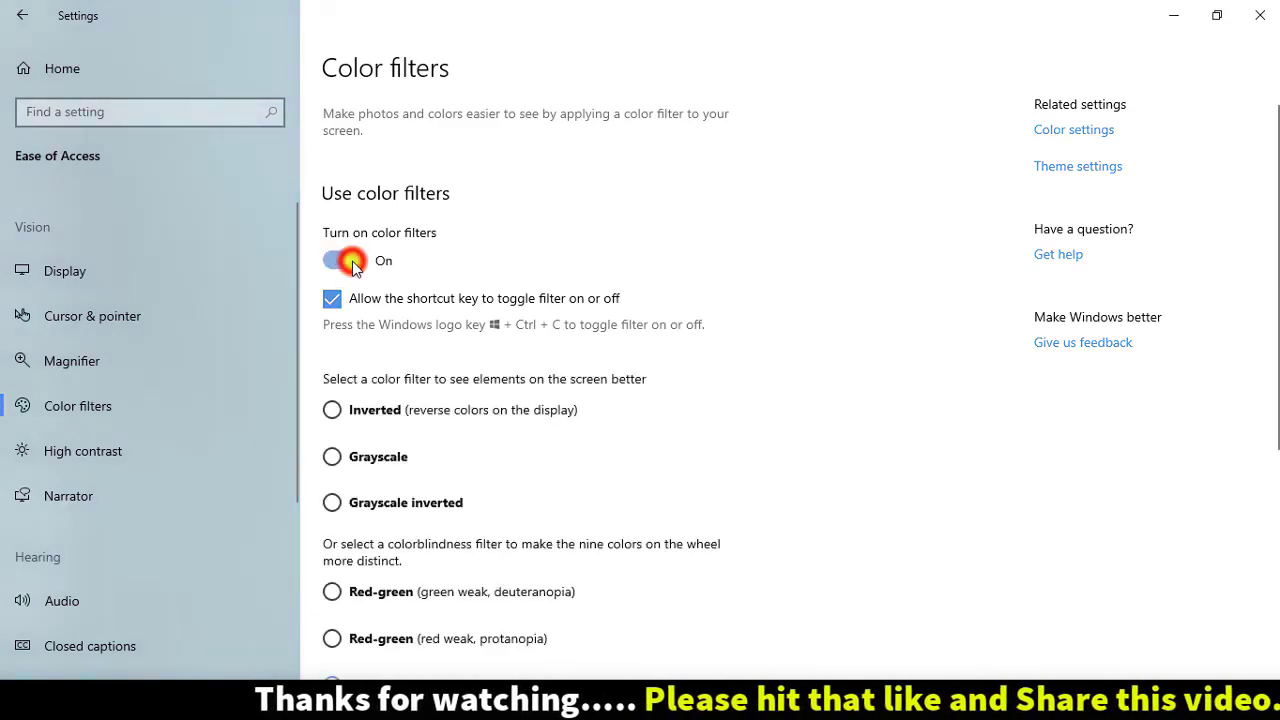
{"action": "scroll", "coordinate": [480, 417], "scroll_direction": "down", "scroll_amount": 4}
{"action": "scroll", "coordinate": [530, 420], "scroll_direction": "up", "scroll_amount": 3}
{"action": "scroll", "coordinate": [745, 430], "scroll_direction": "up", "scroll_amount": 2}
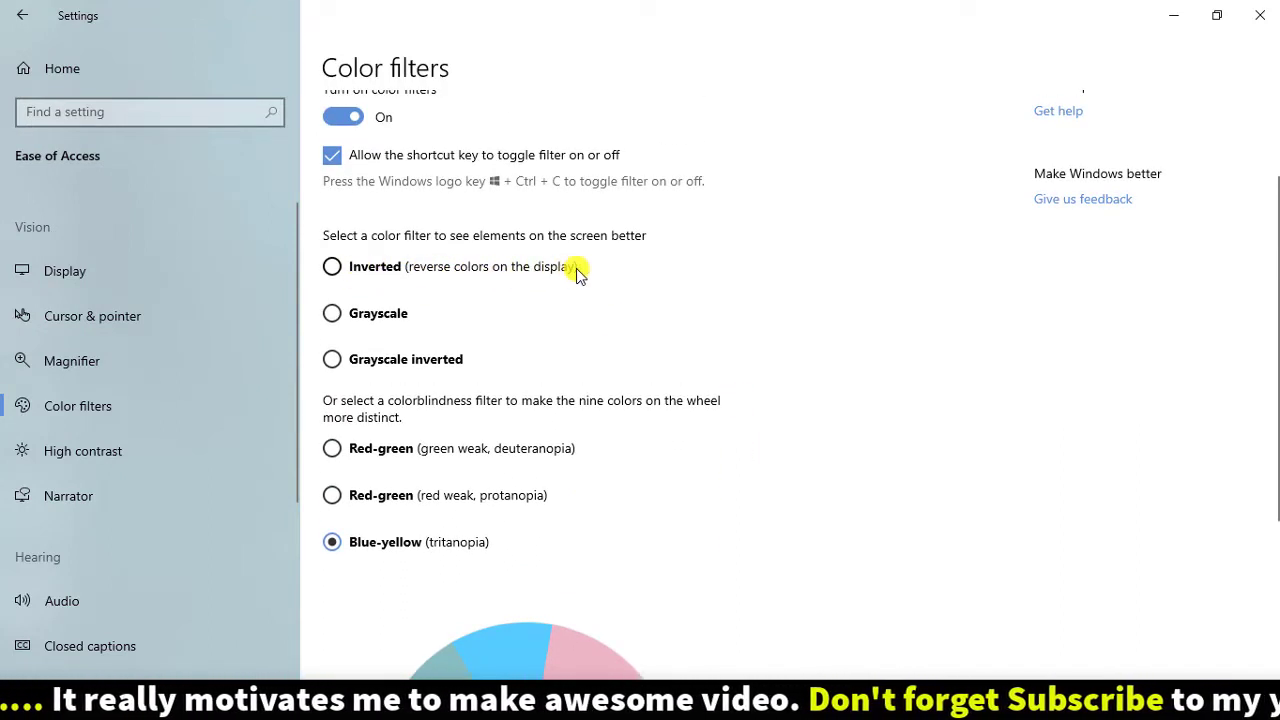
{"action": "left_click", "coordinate": [333, 267]}
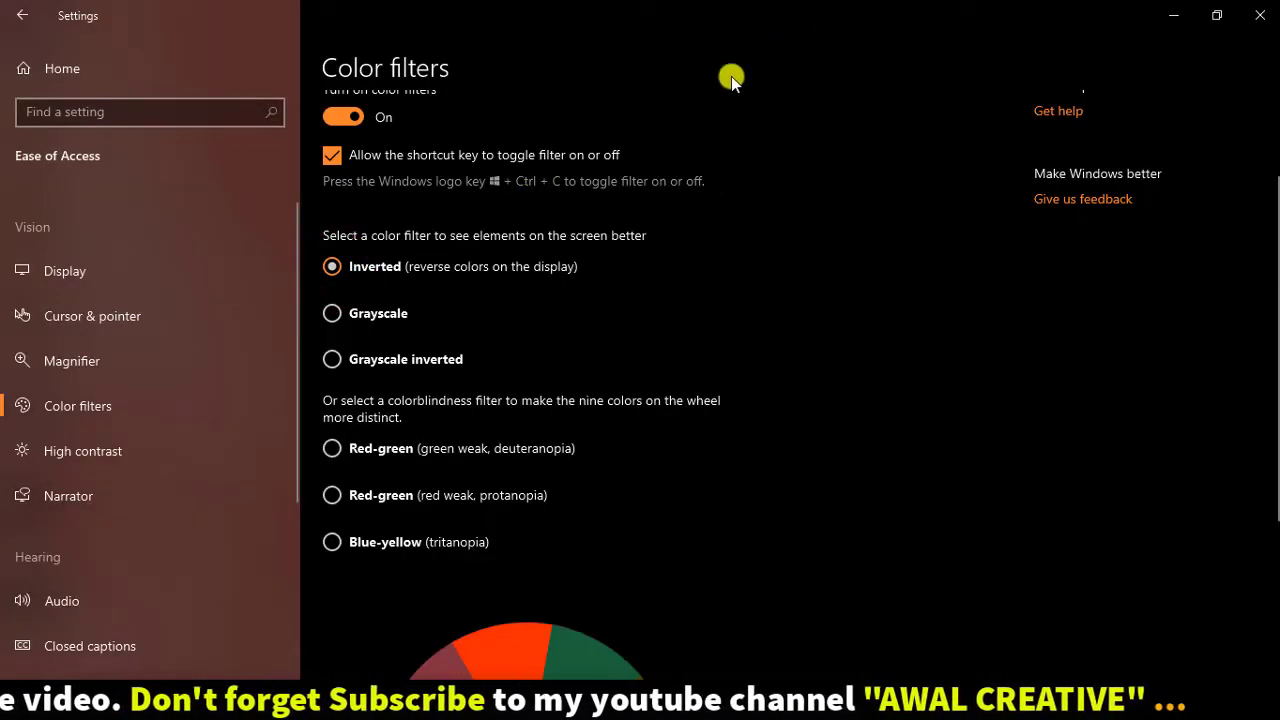
Step: Open the Downloads folder in File Explorer to view its files under the Inverted filter, and return to the Color filters settings
{"action": "left_click", "coordinate": [1173, 18]}
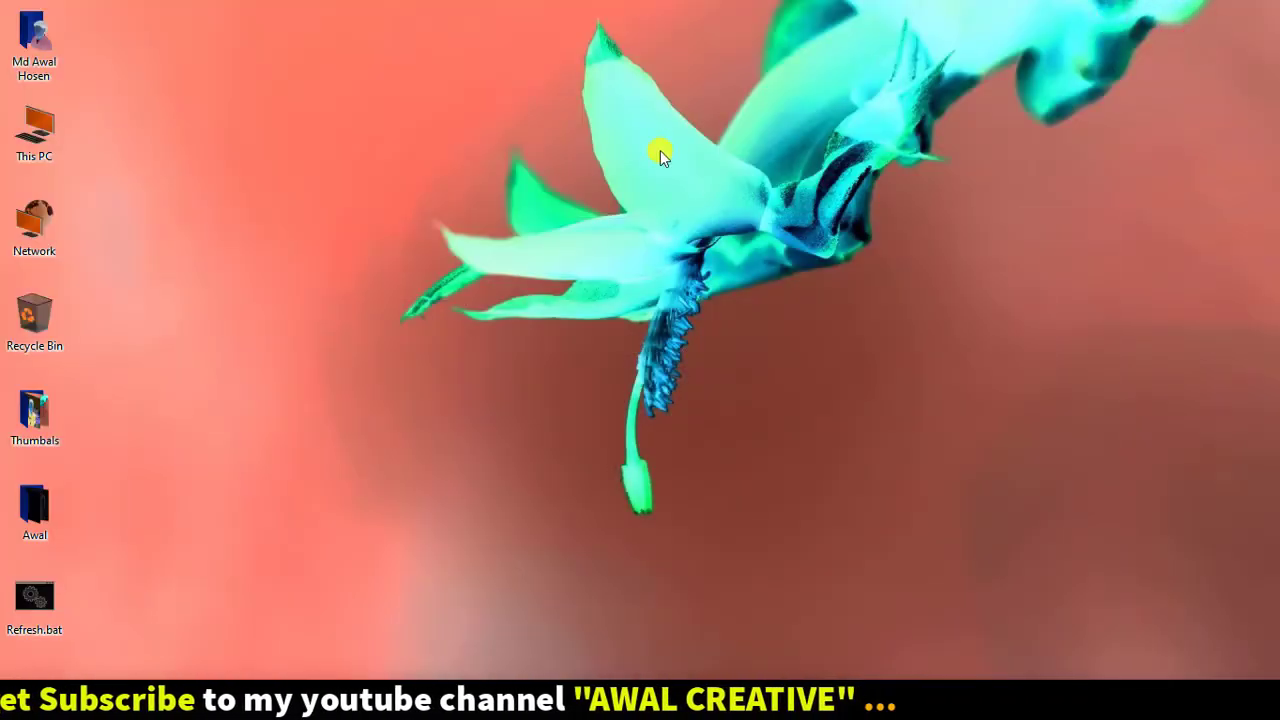
{"action": "double_click", "coordinate": [61, 135]}
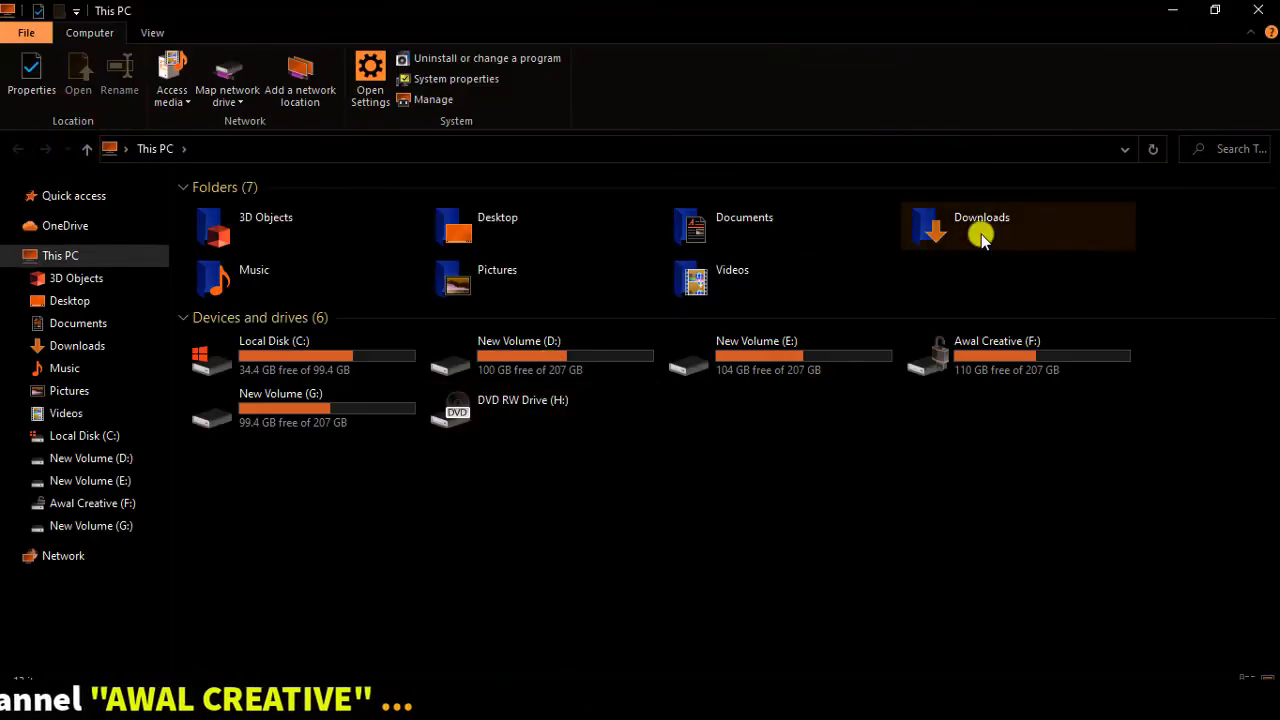
{"action": "double_click", "coordinate": [997, 226]}
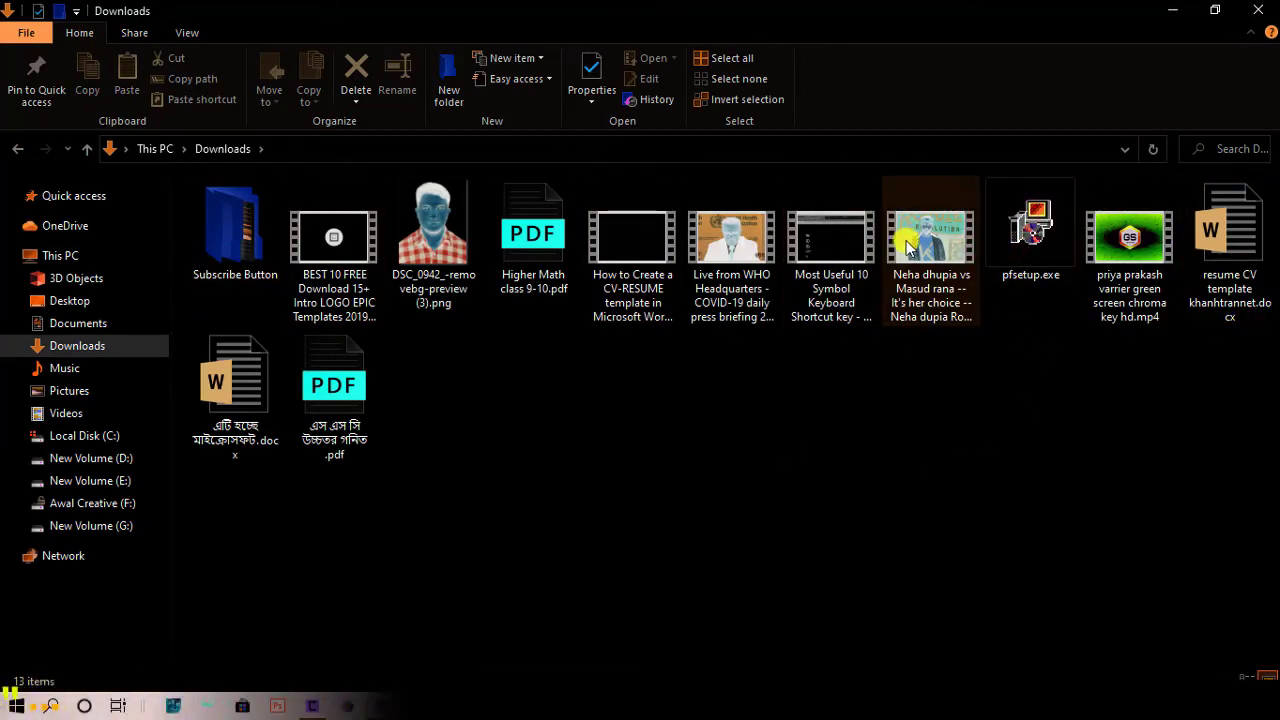
{"action": "left_click", "coordinate": [589, 705]}
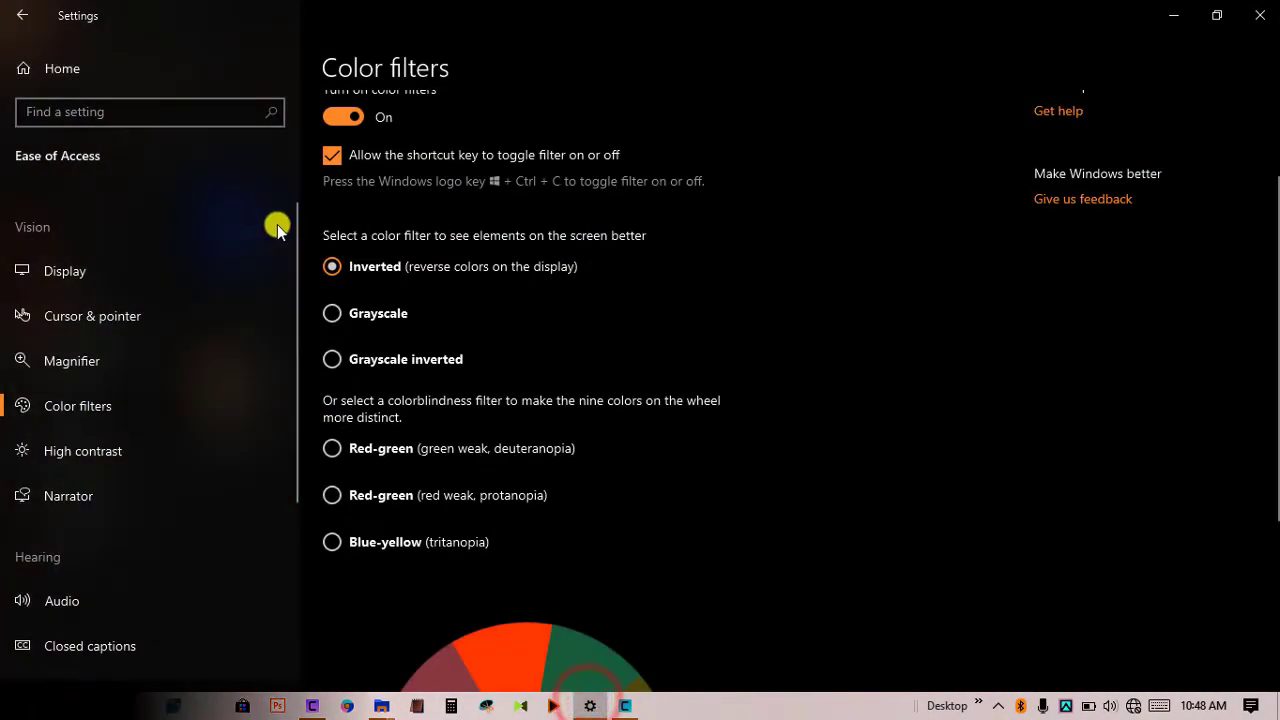
Step: Turn off color filters, refresh the Downloads folder to compare its normal colors, and return to the Color filters settings
{"action": "left_click", "coordinate": [333, 154]}
{"action": "left_click", "coordinate": [343, 117]}
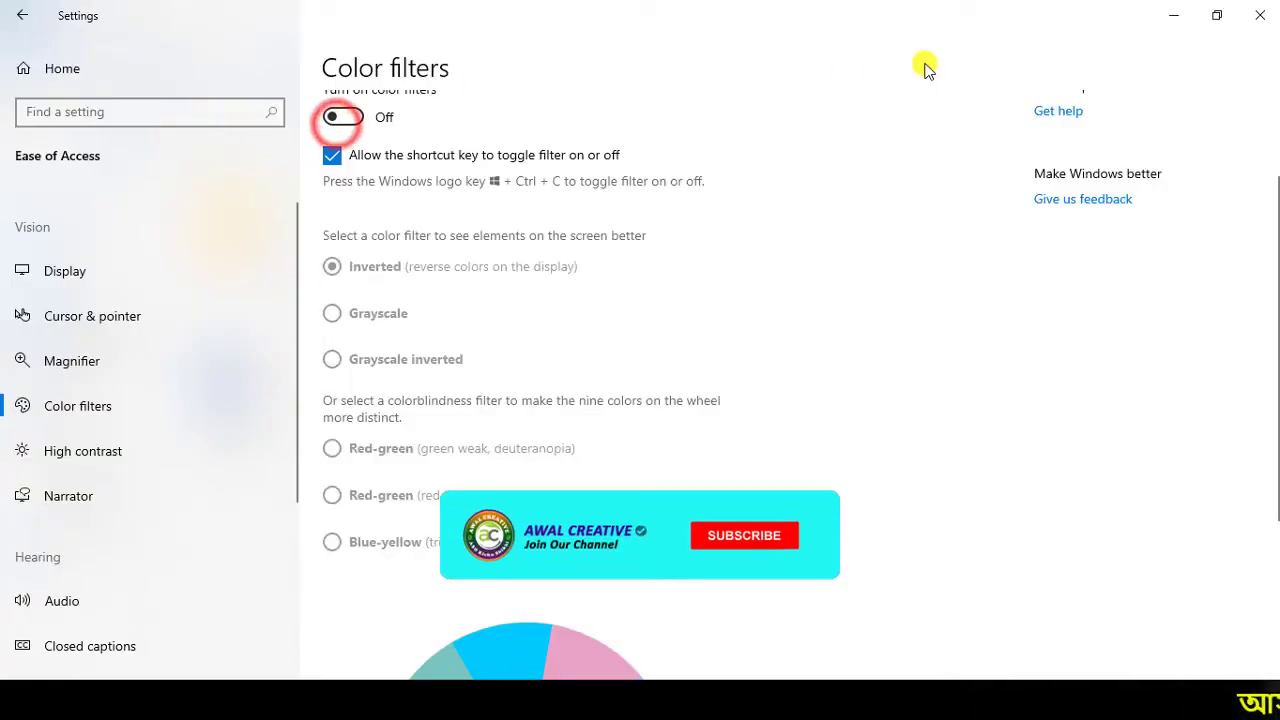
{"action": "left_click", "coordinate": [1162, 22]}
{"action": "right_click", "coordinate": [760, 466]}
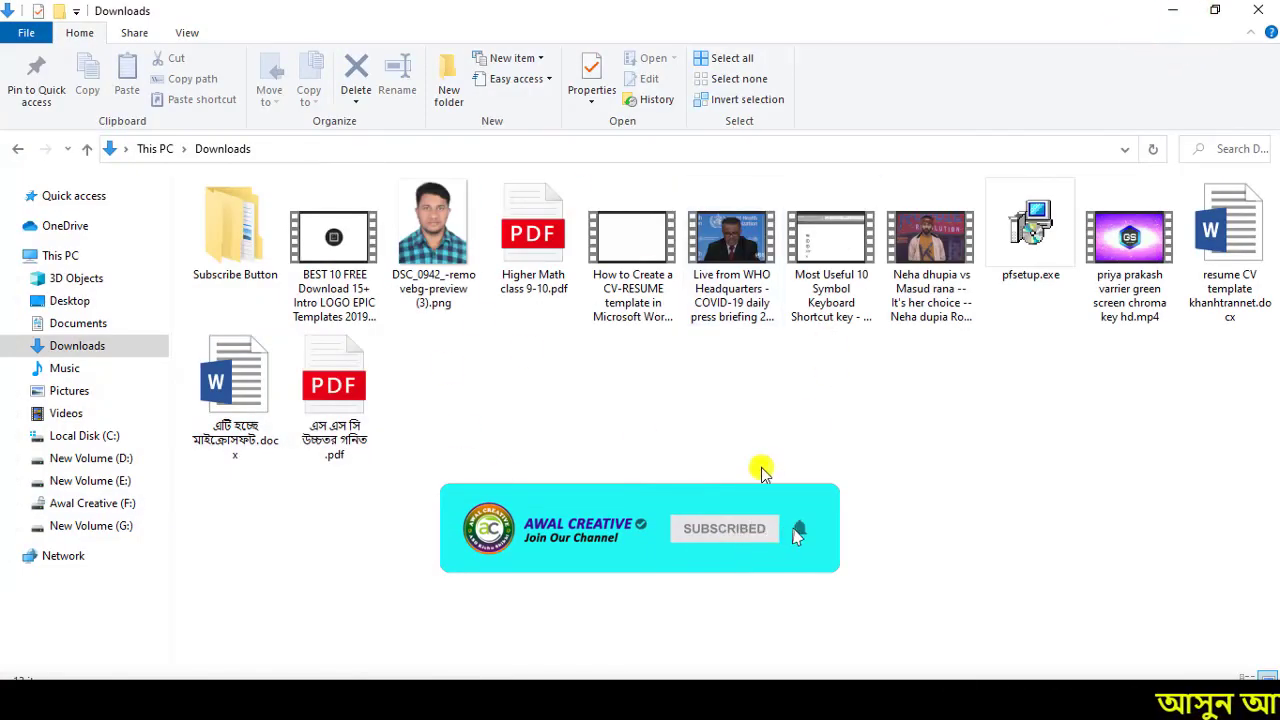
{"action": "left_click", "coordinate": [815, 294]}
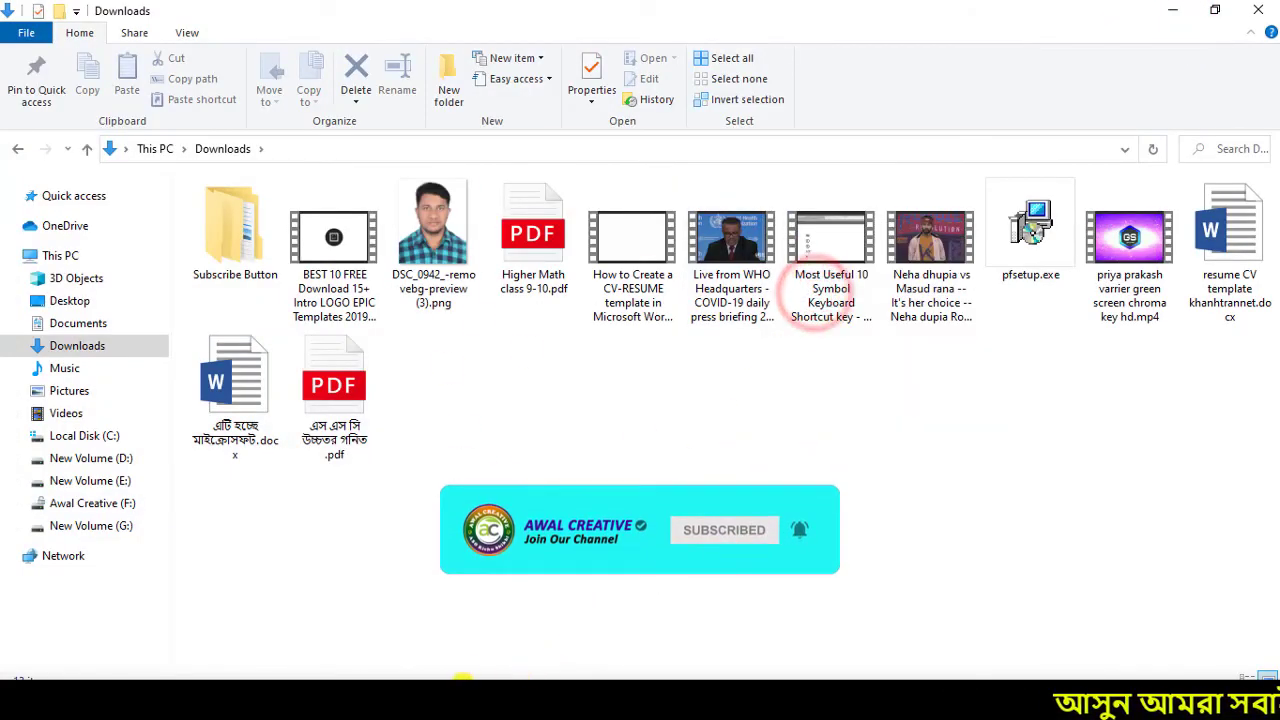
{"action": "key", "text": "alt+Tab"}
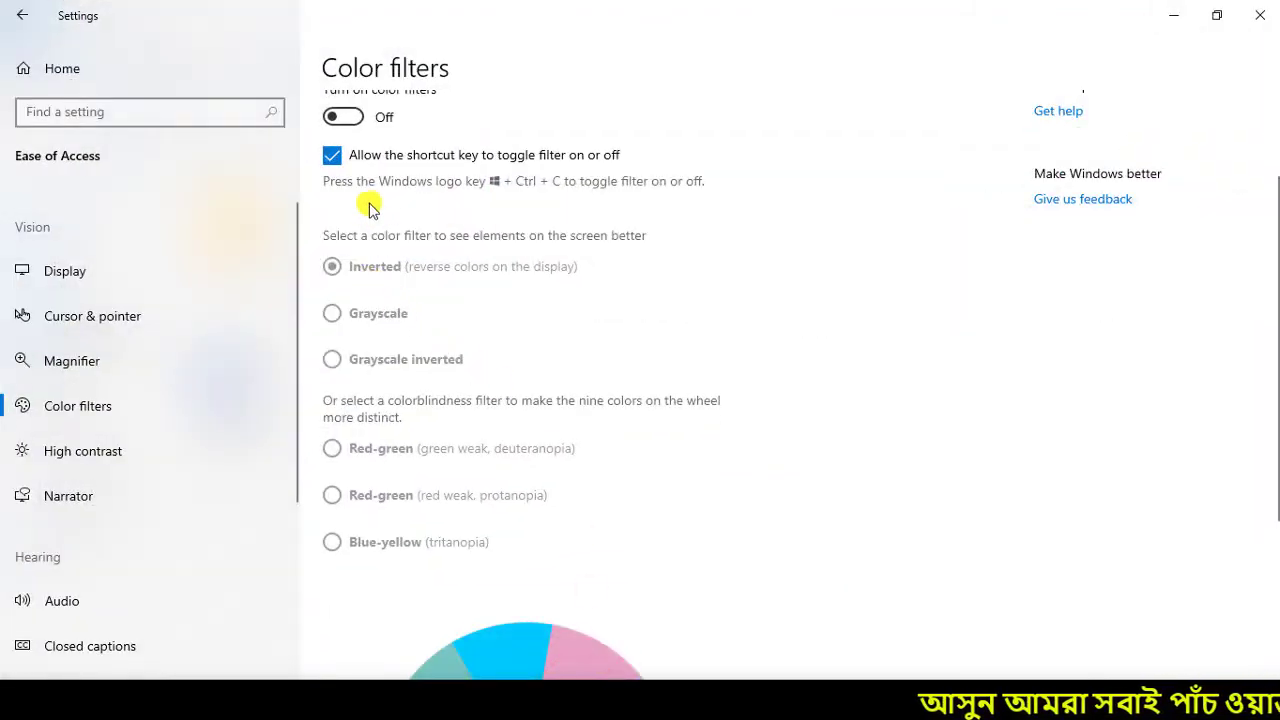
Step: Turn color filters back on with Inverted and check the Downloads folder again before returning to Settings
{"action": "left_click", "coordinate": [345, 117]}
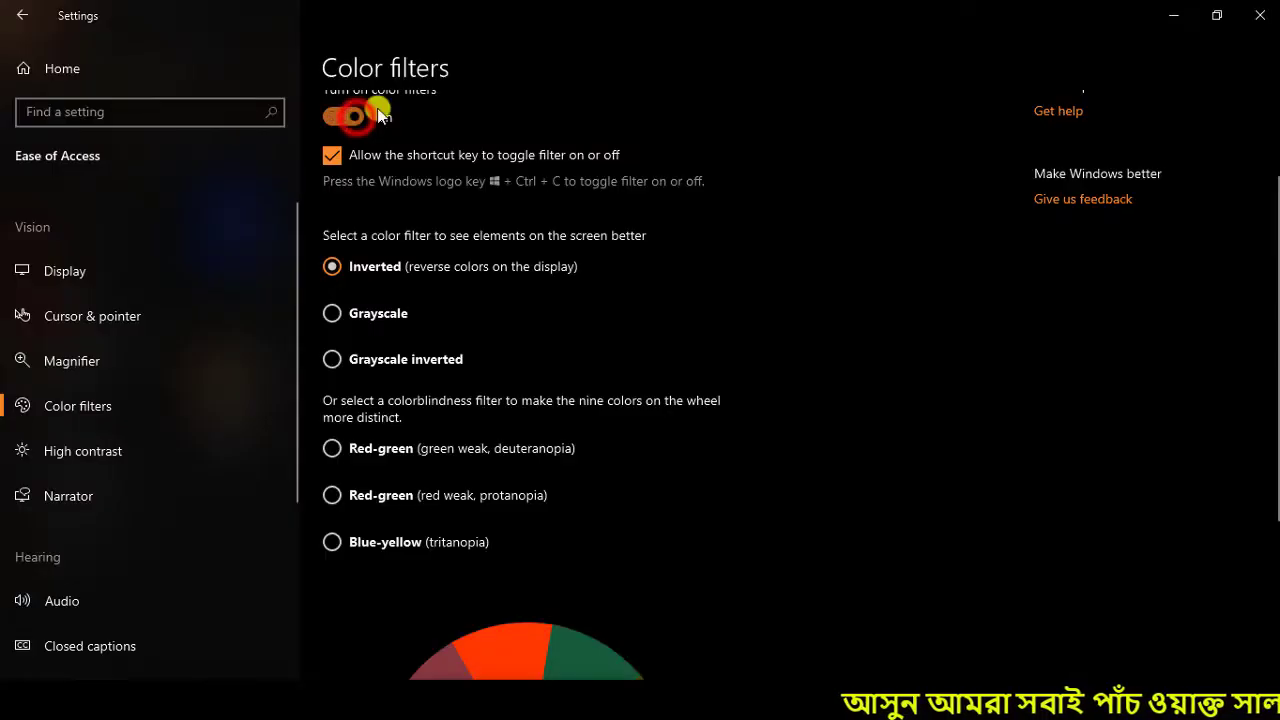
{"action": "left_click", "coordinate": [1163, 20]}
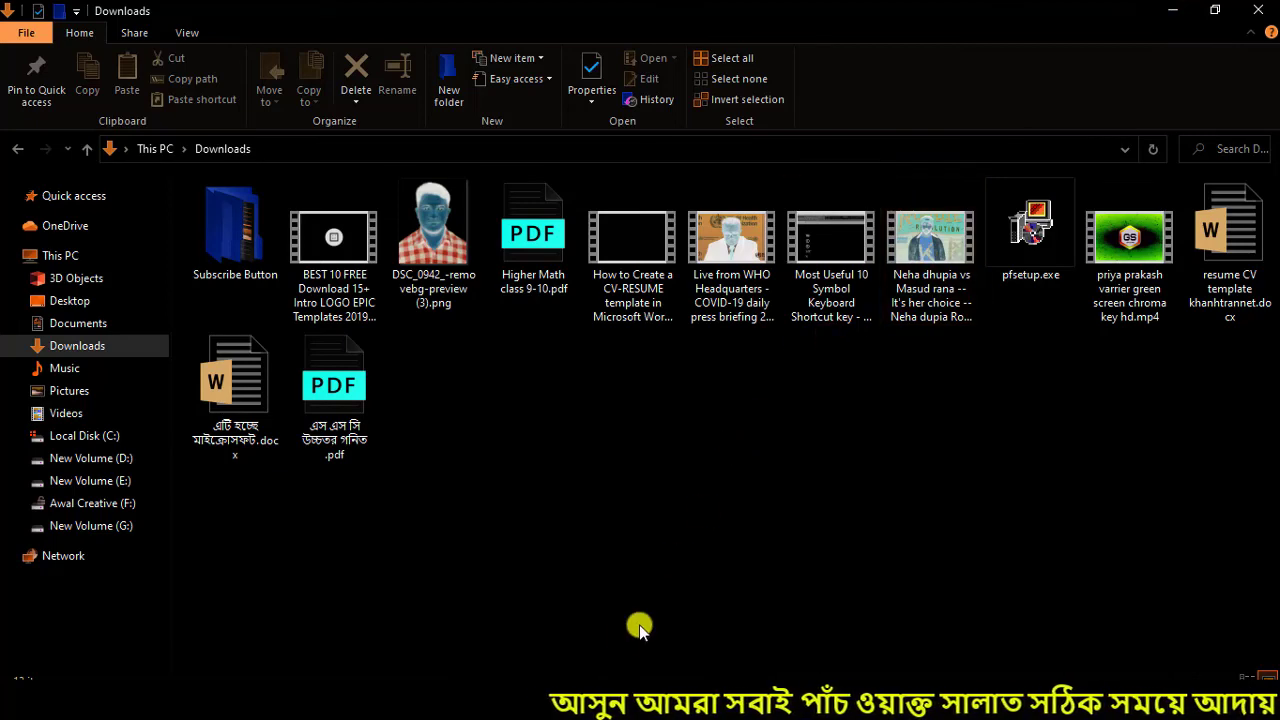
{"action": "key", "text": "alt+Tab"}
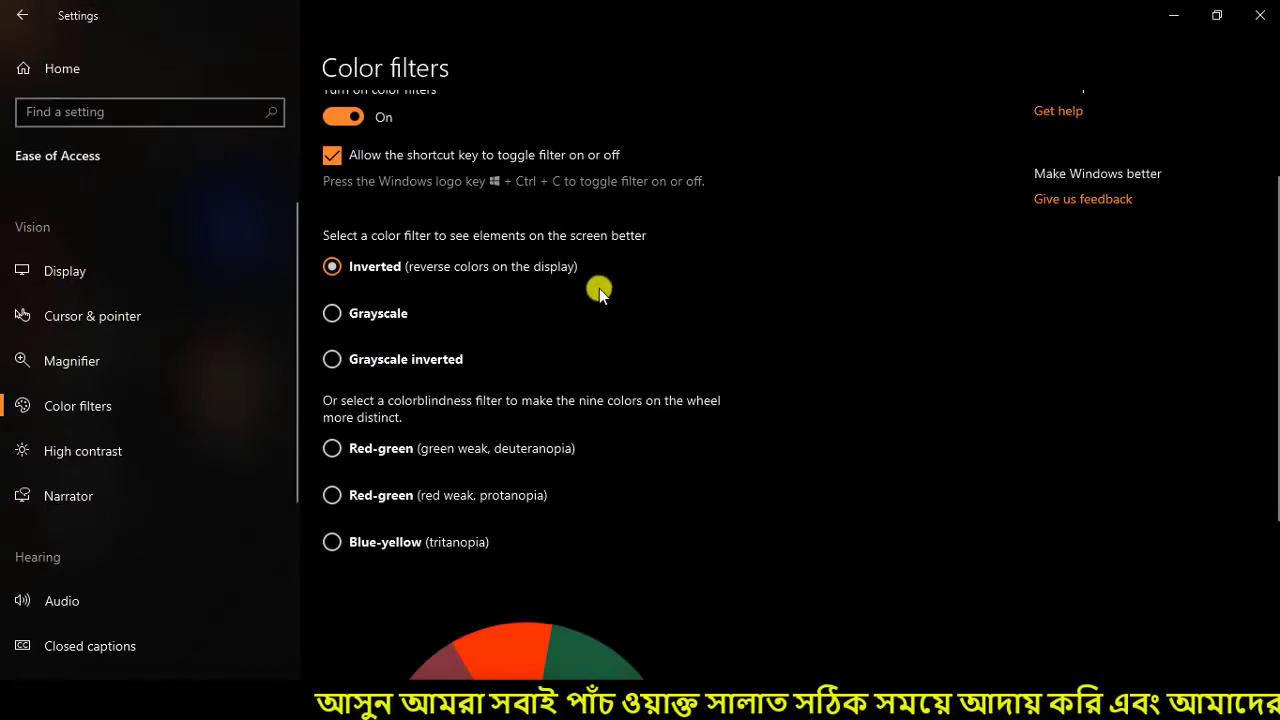
Step: Select the Grayscale filter, examine the color wheel, and refresh the Downloads folder to view its files in grayscale
{"action": "left_click", "coordinate": [381, 316]}
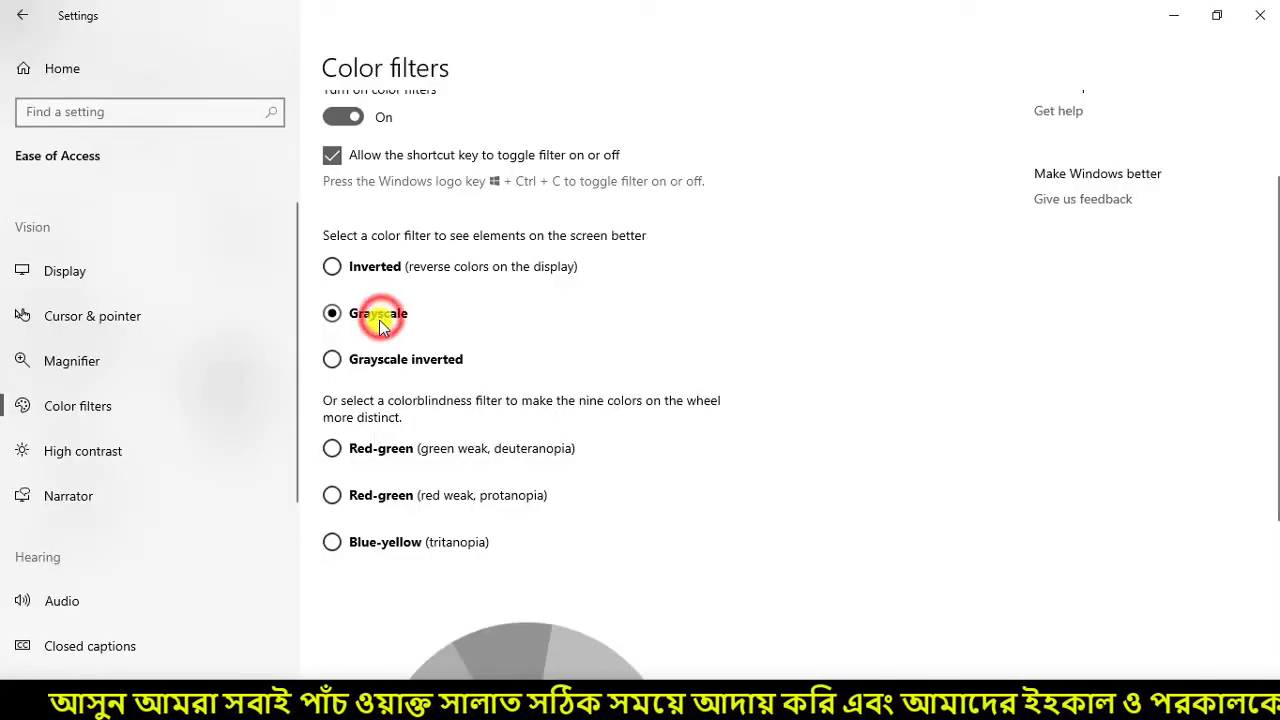
{"action": "scroll", "coordinate": [809, 437], "scroll_direction": "down", "scroll_amount": 3}
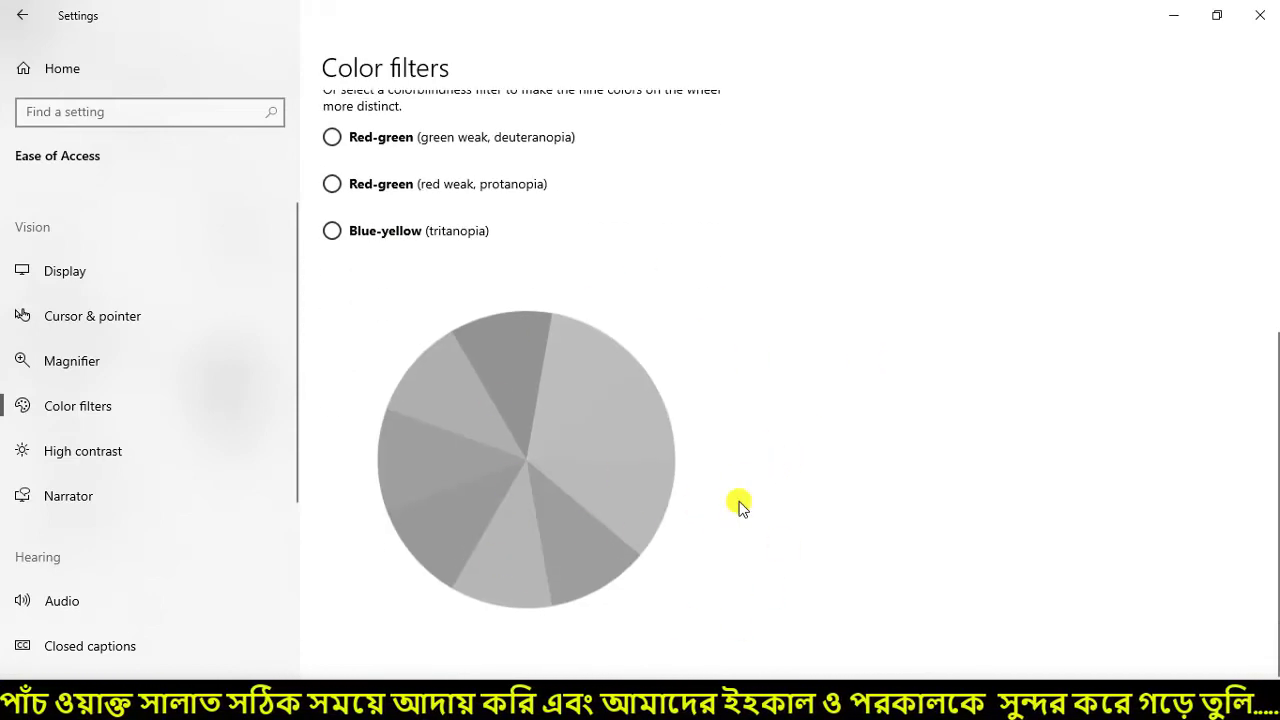
{"action": "left_click", "coordinate": [1176, 17]}
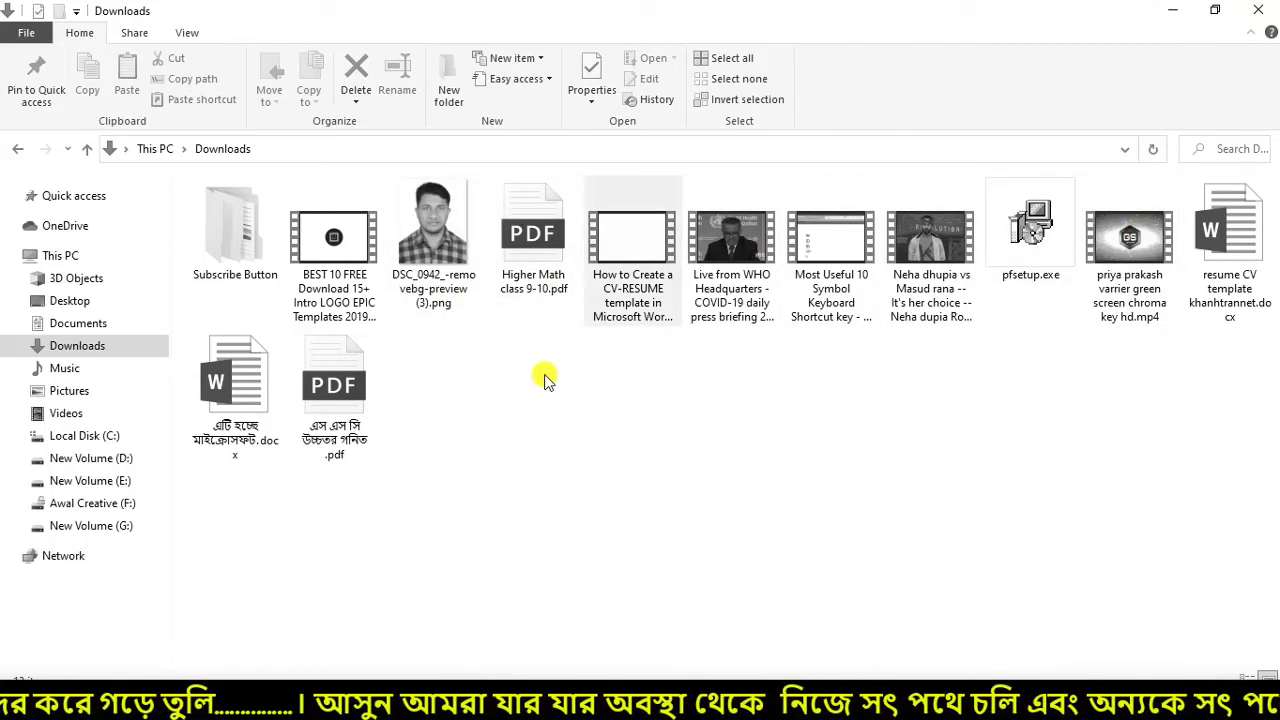
{"action": "right_click", "coordinate": [656, 485]}
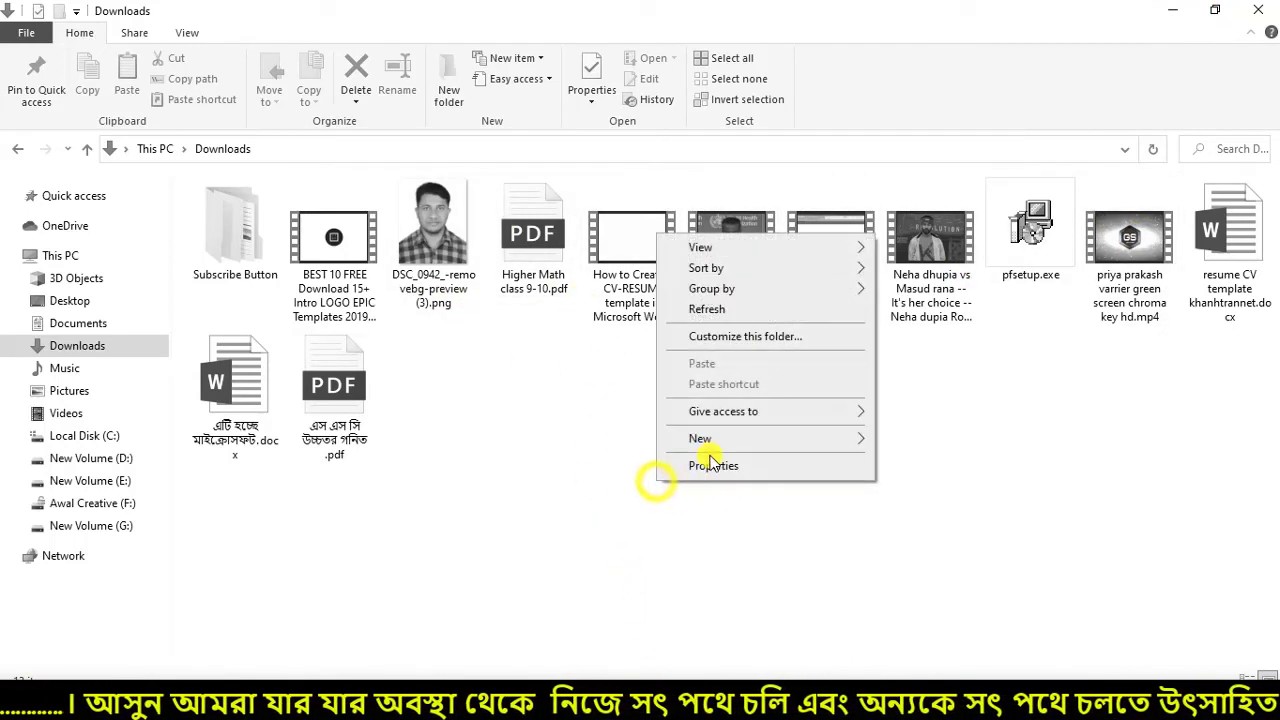
{"action": "left_click", "coordinate": [710, 306]}
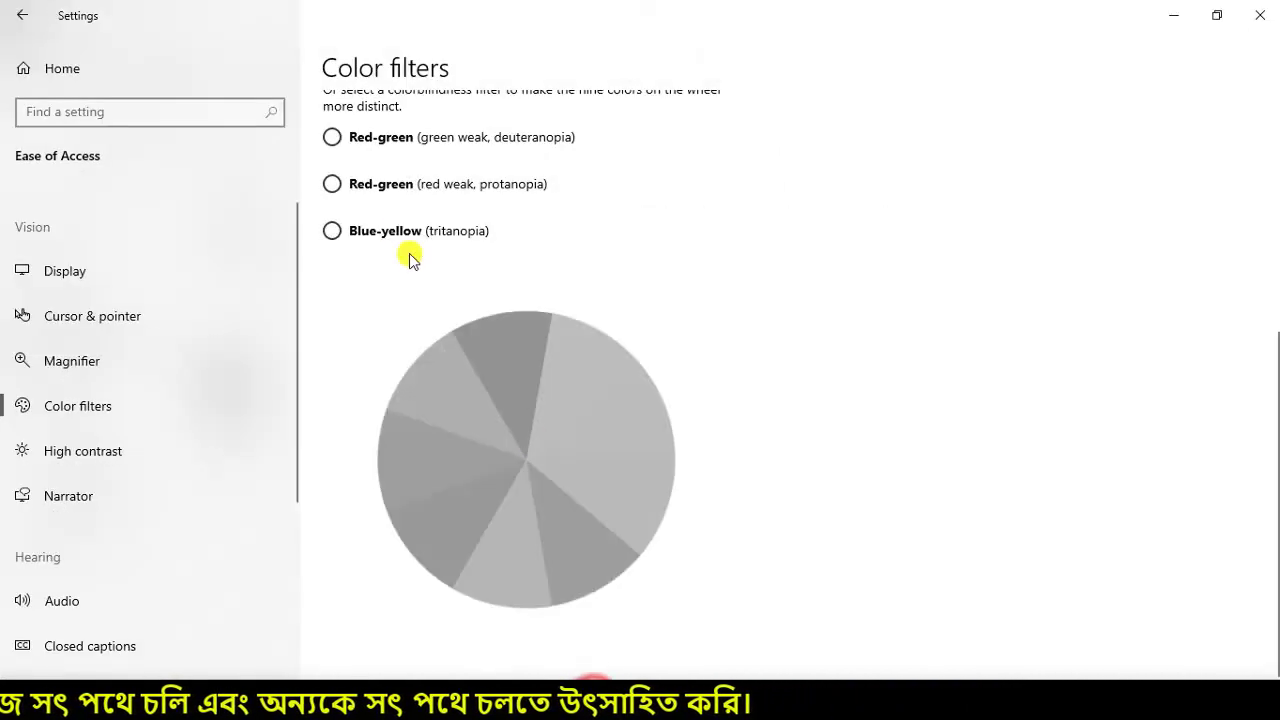
Step: Select the Grayscale inverted filter, view the Downloads folder with it, and return to the Color filters settings
{"action": "scroll", "coordinate": [383, 168], "scroll_direction": "up", "scroll_amount": 2}
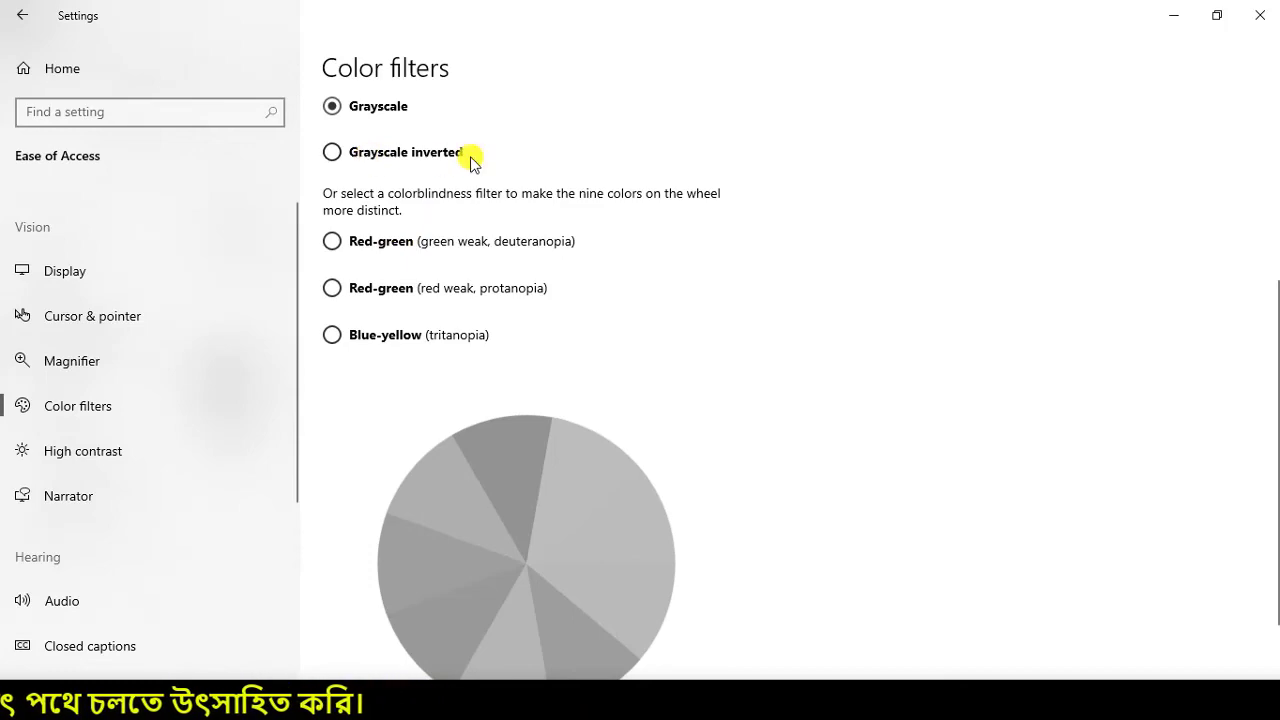
{"action": "left_click", "coordinate": [435, 153]}
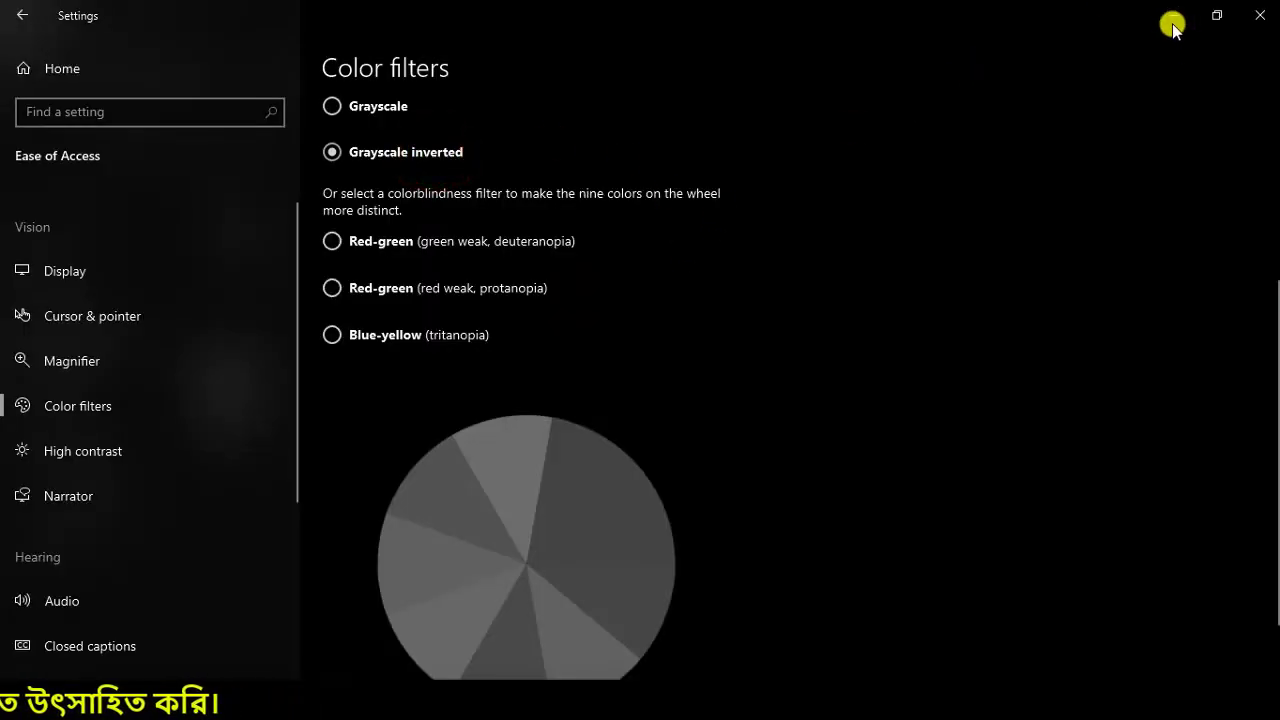
{"action": "left_click", "coordinate": [1174, 28]}
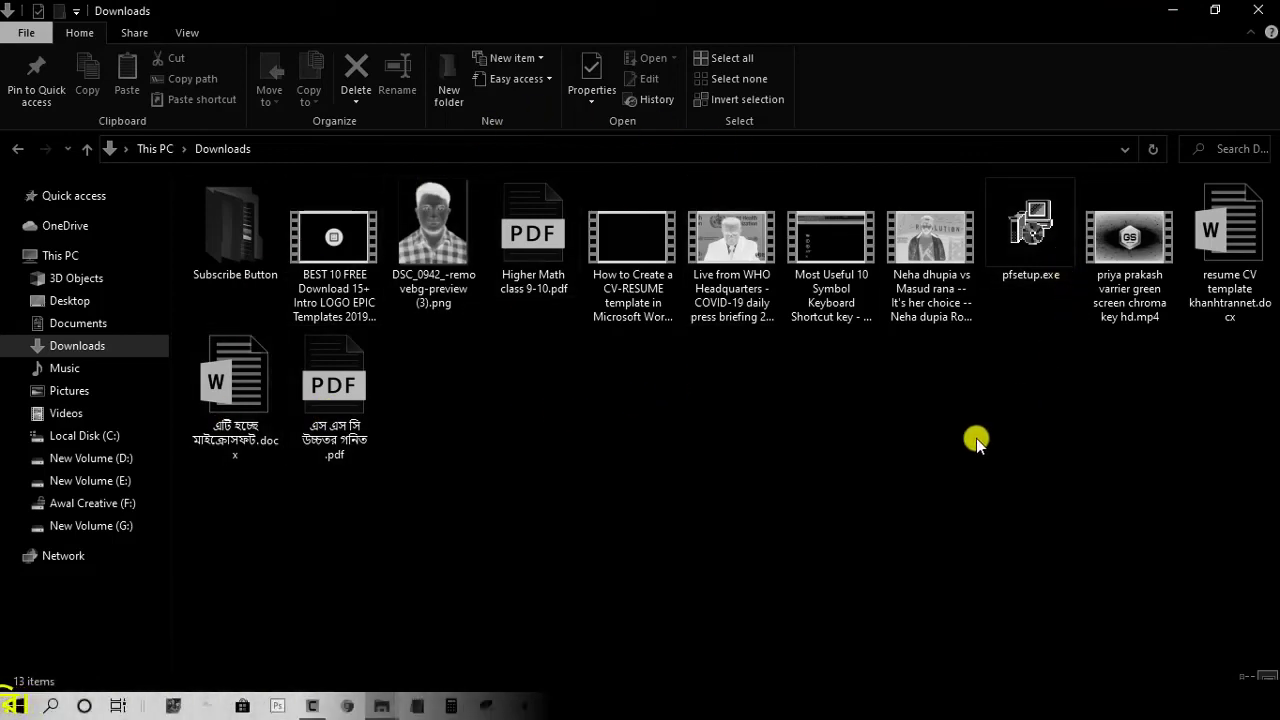
{"action": "left_click", "coordinate": [589, 705]}
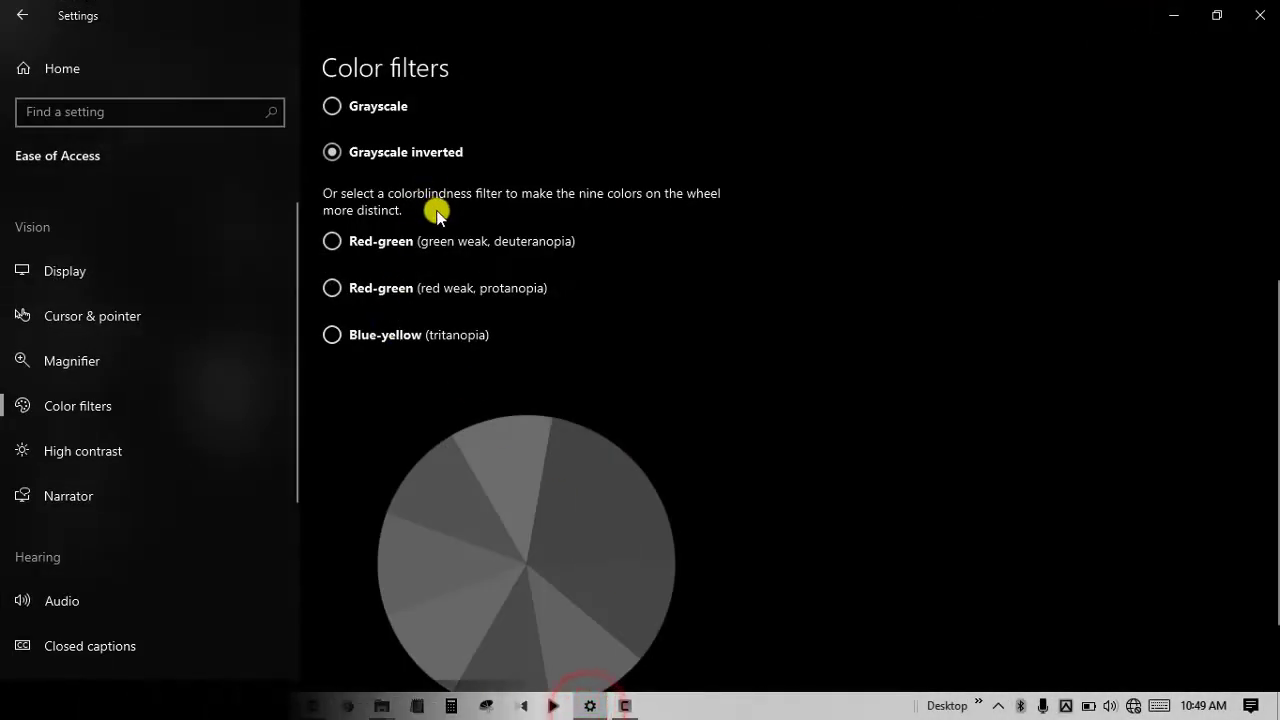
Step: Select the Red-green (green weak, deuteranopia) filter, view the Downloads folder with it, and return to Settings
{"action": "scroll", "coordinate": [445, 240], "scroll_direction": "up", "scroll_amount": 2}
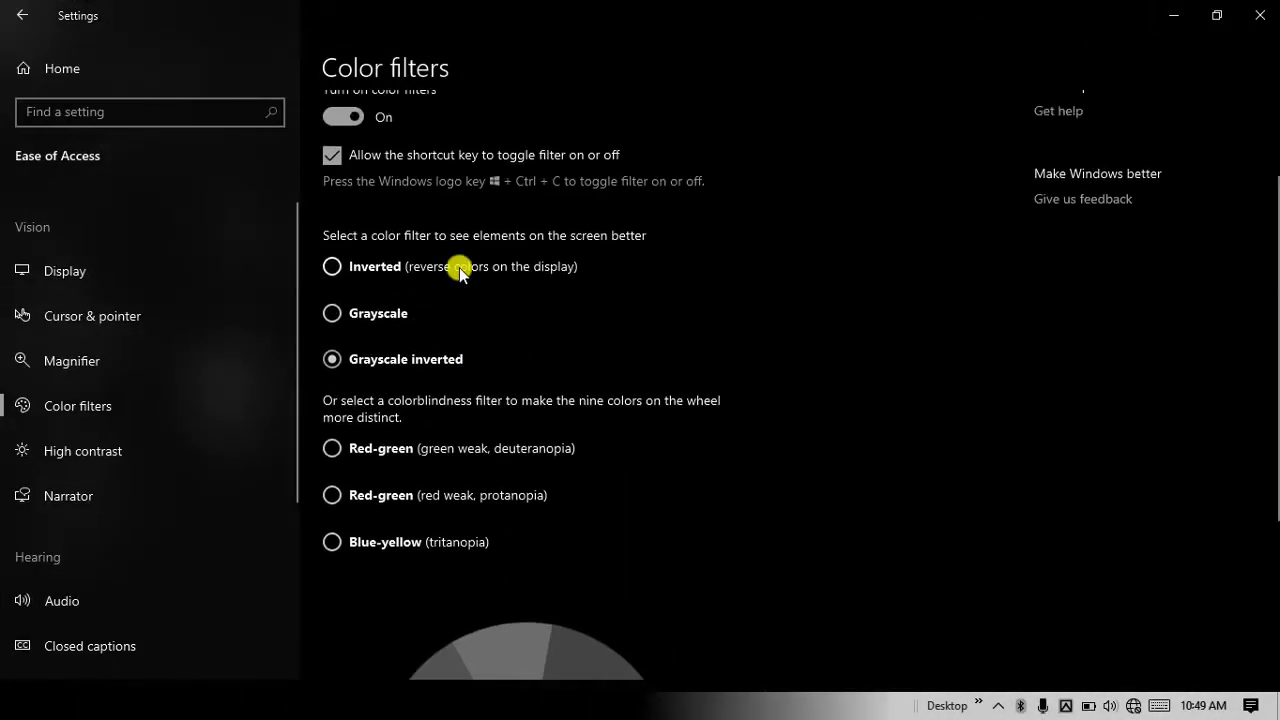
{"action": "left_click", "coordinate": [381, 452]}
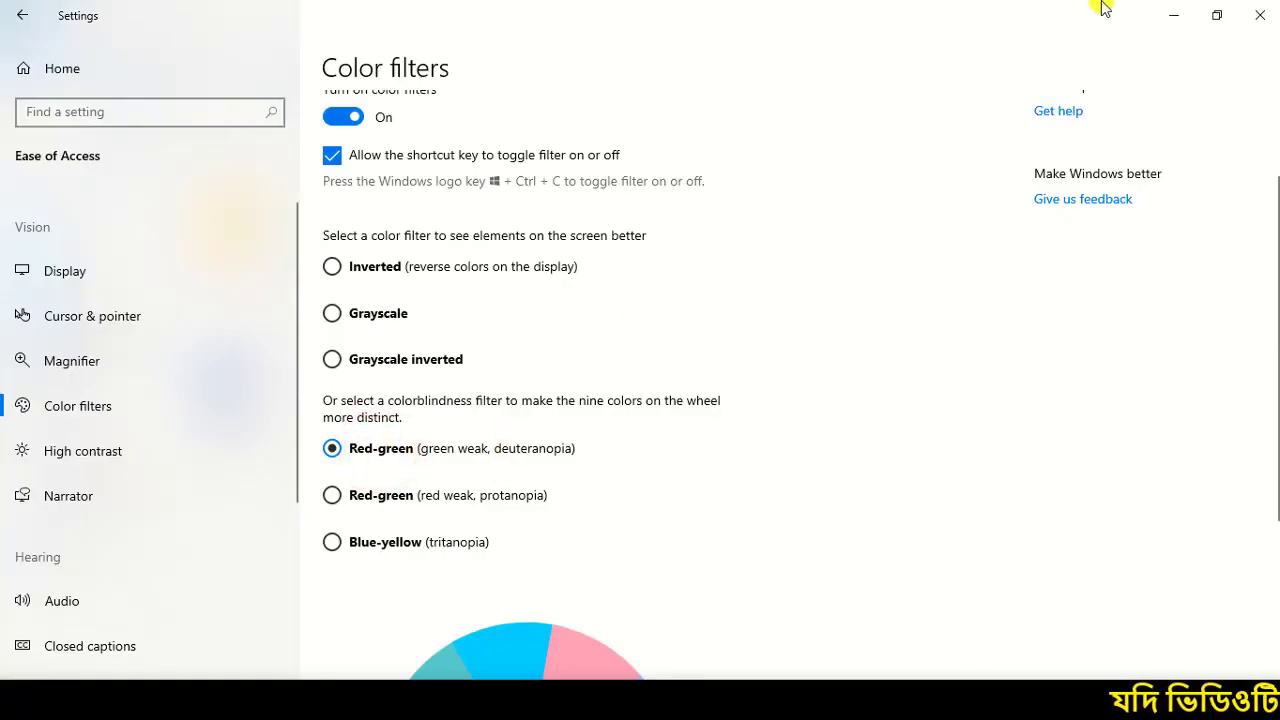
{"action": "left_click", "coordinate": [1176, 12]}
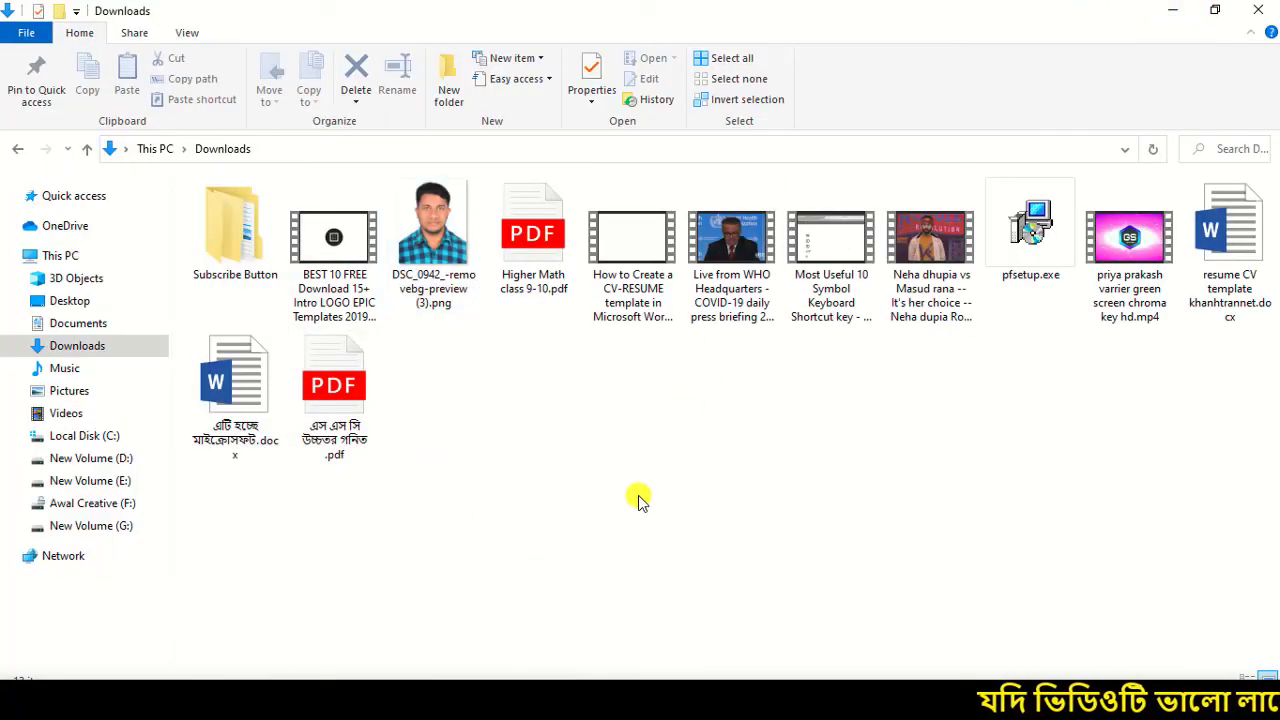
{"action": "key", "text": "alt+Tab"}
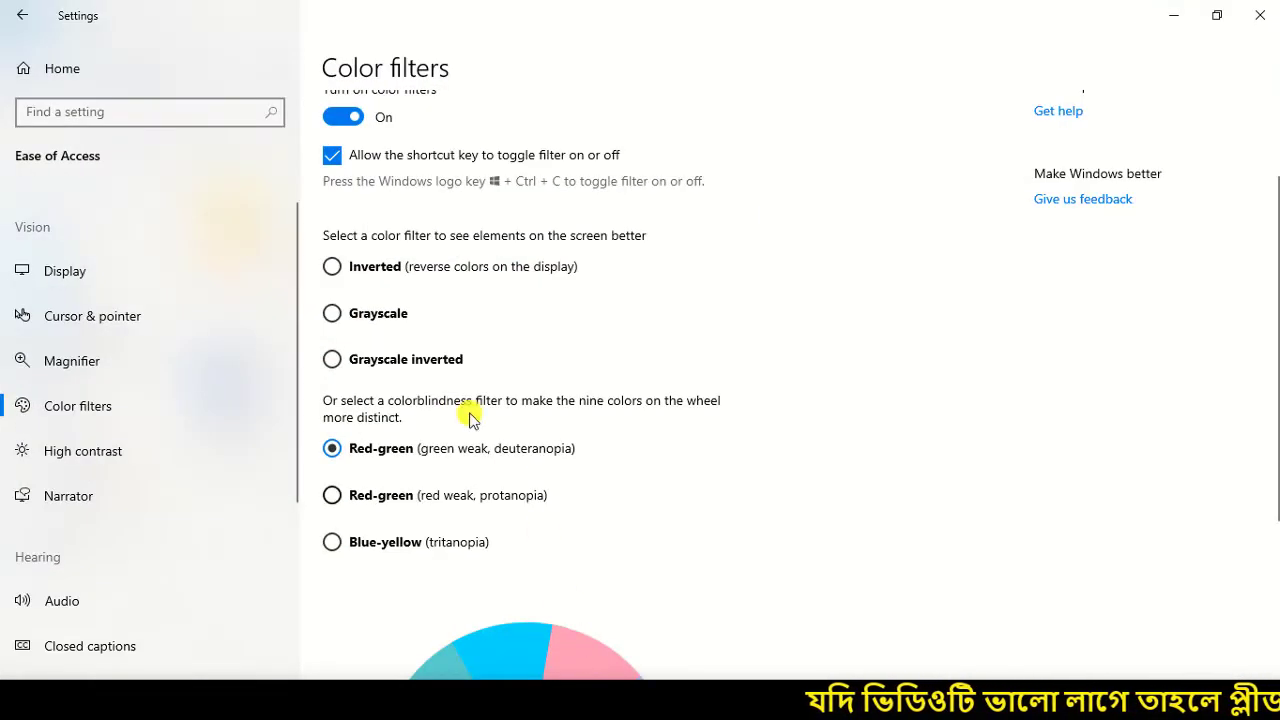
Step: Select the Red-green (red weak, protanopia) filter, examine its effect on the color wheel and the Downloads folder, and return to Settings
{"action": "left_click", "coordinate": [389, 500]}
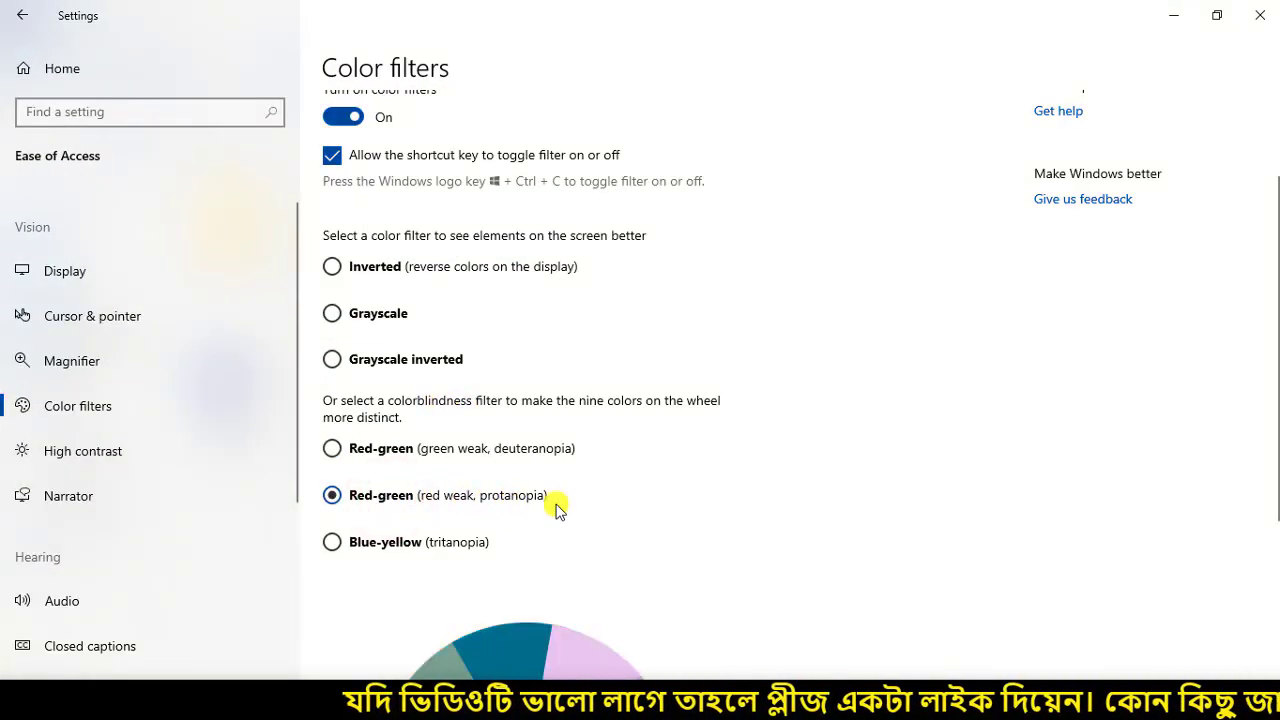
{"action": "scroll", "coordinate": [558, 508], "scroll_direction": "down", "scroll_amount": 3}
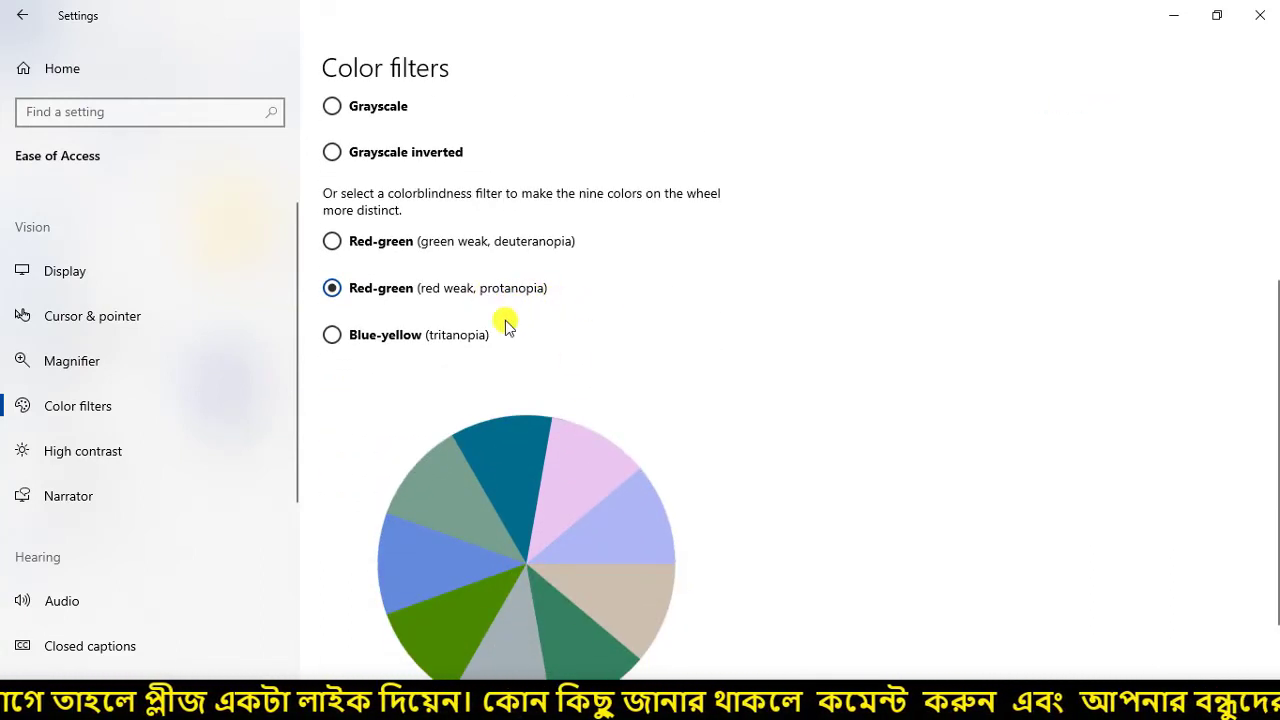
{"action": "left_click", "coordinate": [1172, 18]}
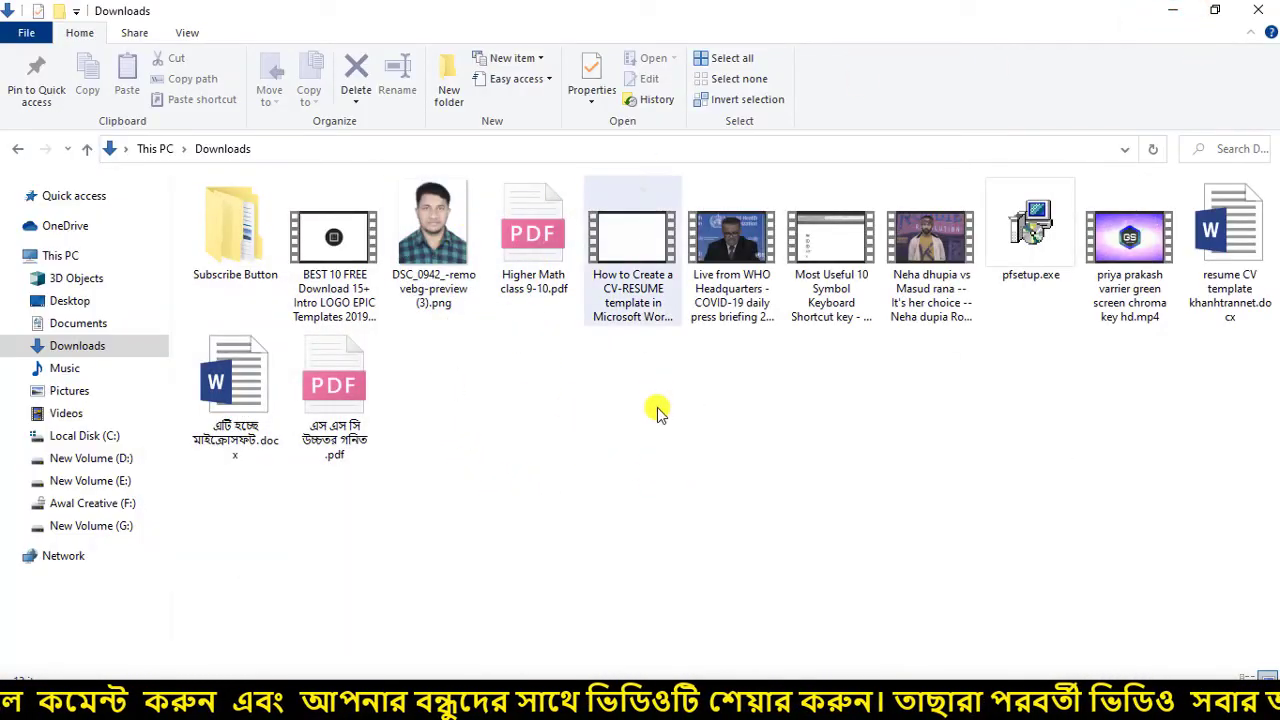
{"action": "key", "text": "alt+Tab"}
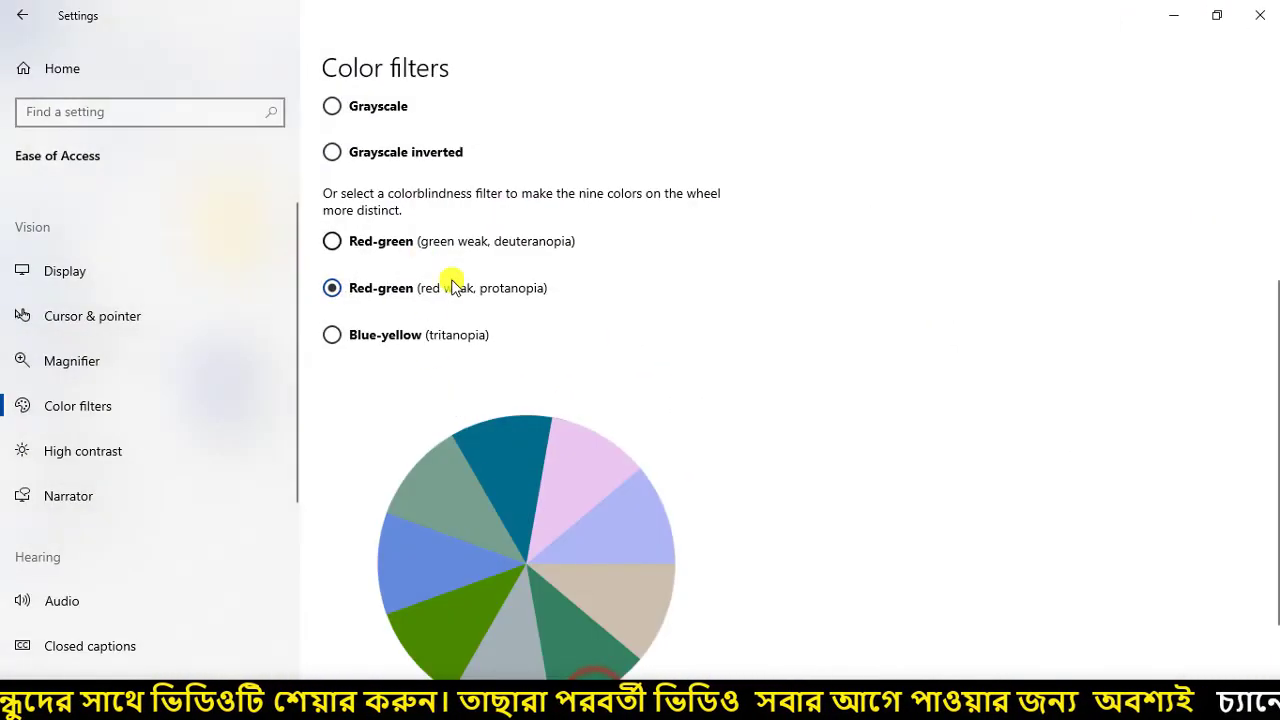
Step: Select the Blue-yellow (tritanopia) filter, view the Downloads folder with it, and return to the Color filters settings
{"action": "left_click", "coordinate": [393, 342]}
{"action": "left_click", "coordinate": [1172, 14]}
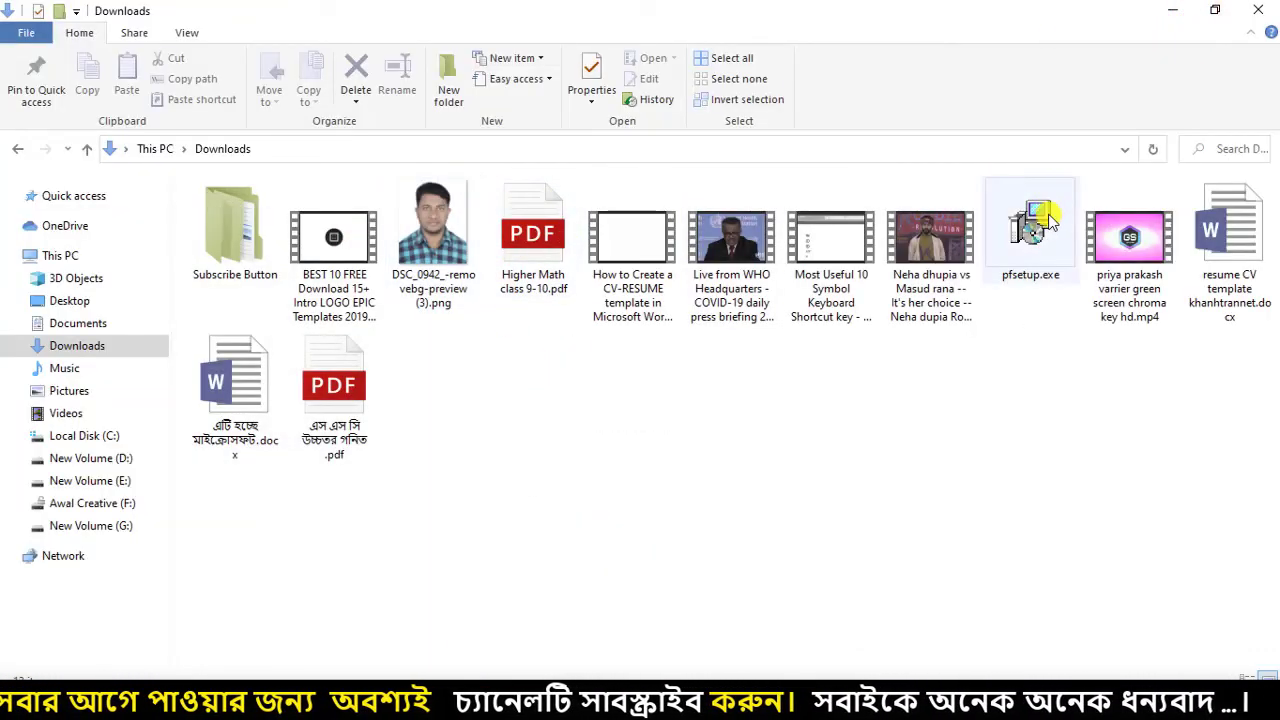
{"action": "key", "text": "alt+Tab"}
Step: Review the filter choices and the color wheel under Blue-yellow, and turn off color filters
{"action": "scroll", "coordinate": [445, 375], "scroll_direction": "up", "scroll_amount": 5}
{"action": "scroll", "coordinate": [480, 508], "scroll_direction": "down", "scroll_amount": 3}
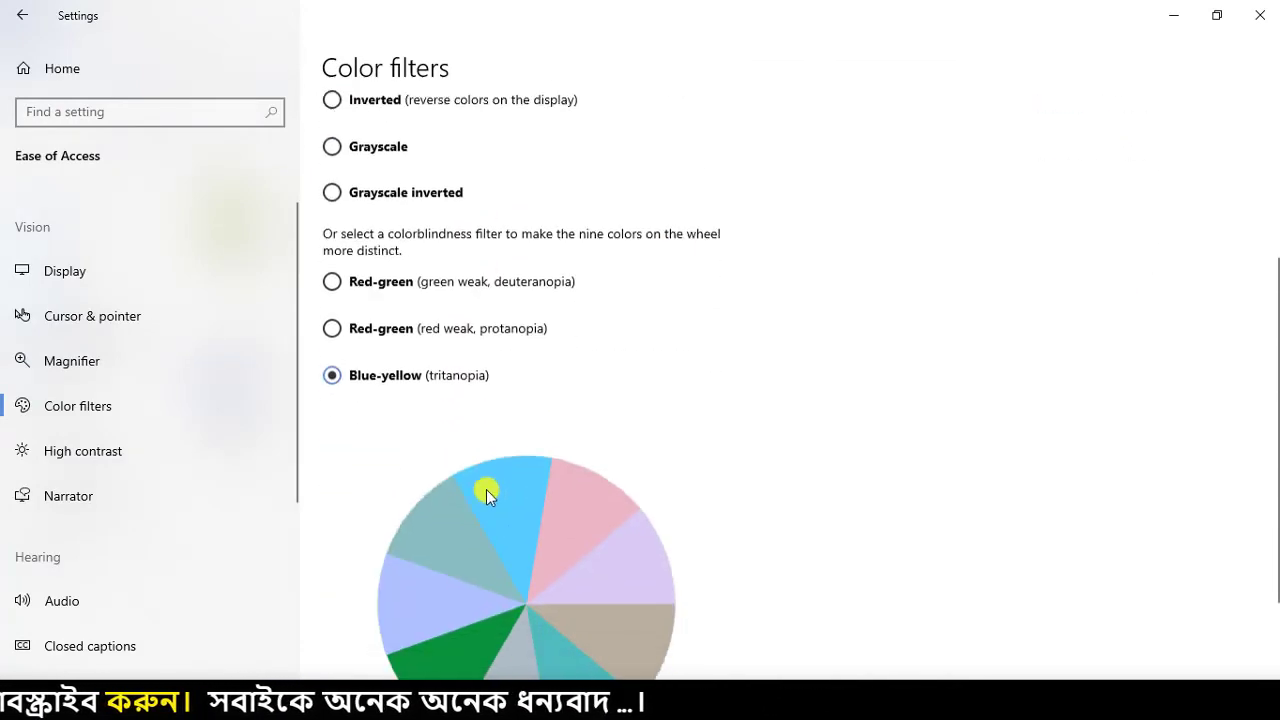
{"action": "scroll", "coordinate": [530, 435], "scroll_direction": "up", "scroll_amount": 3}
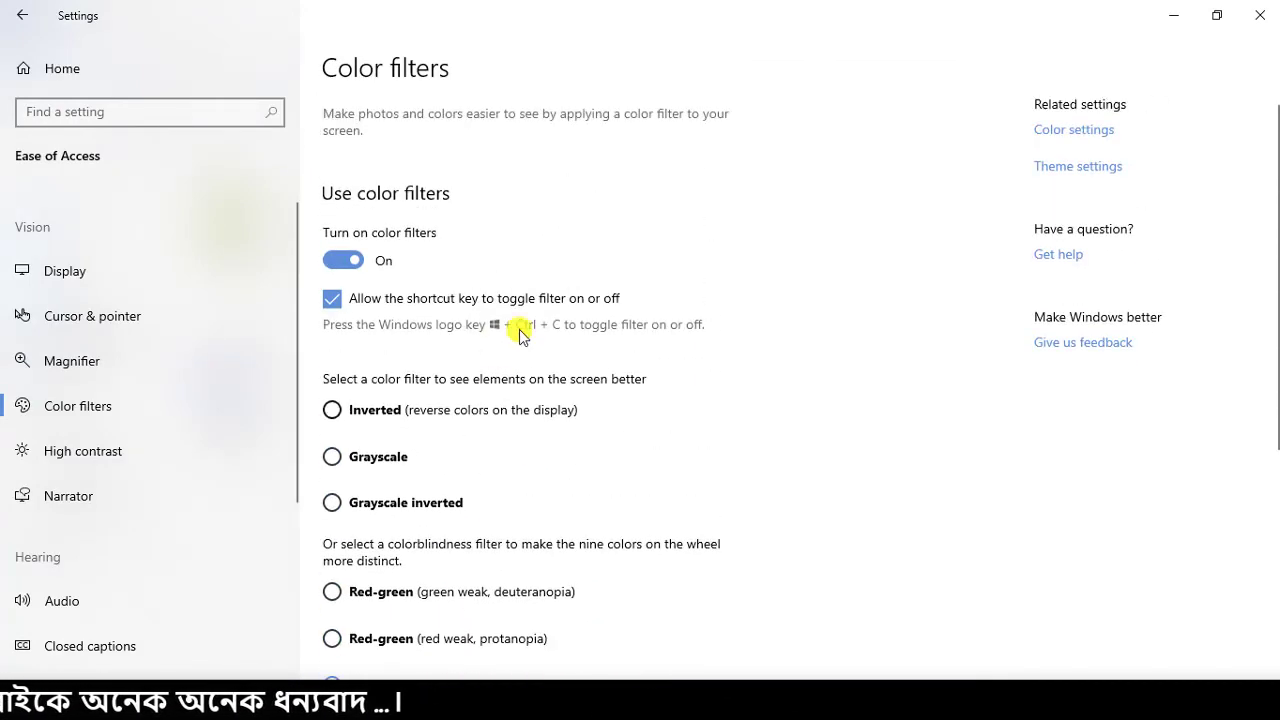
{"action": "scroll", "coordinate": [574, 323], "scroll_direction": "down", "scroll_amount": 4}
{"action": "scroll", "coordinate": [624, 350], "scroll_direction": "up", "scroll_amount": 4}
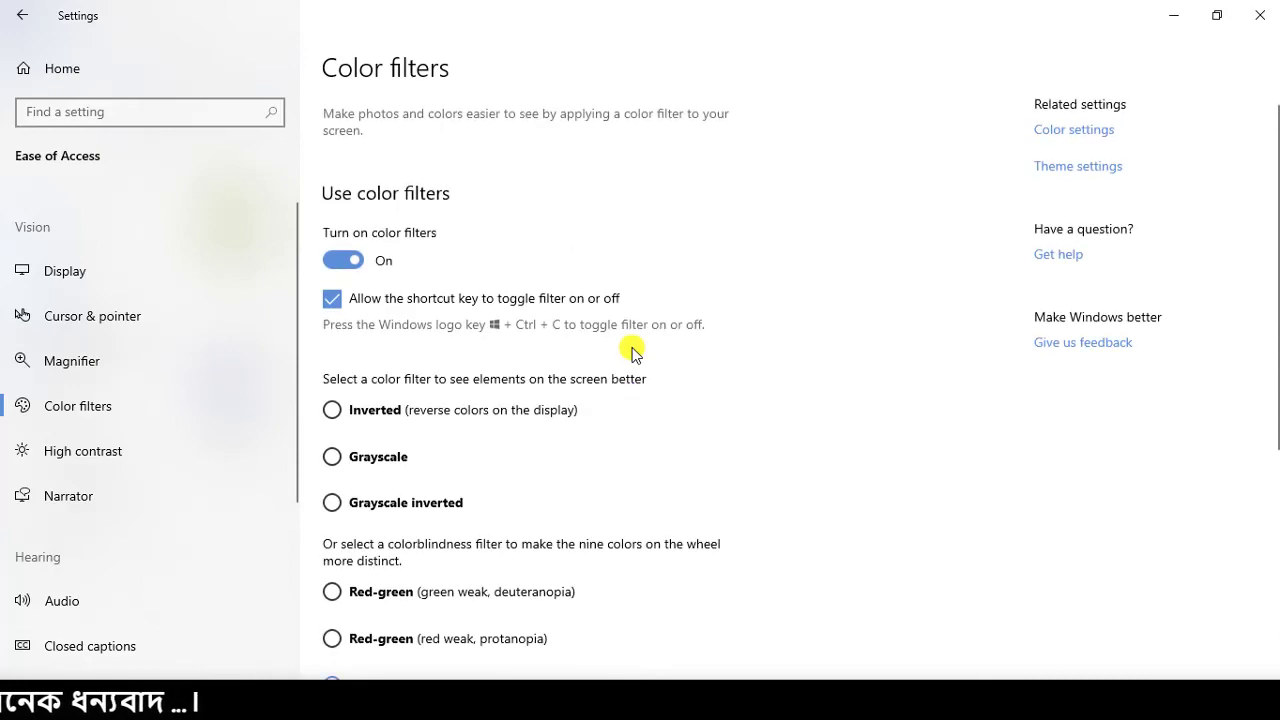
{"action": "left_click", "coordinate": [337, 260]}
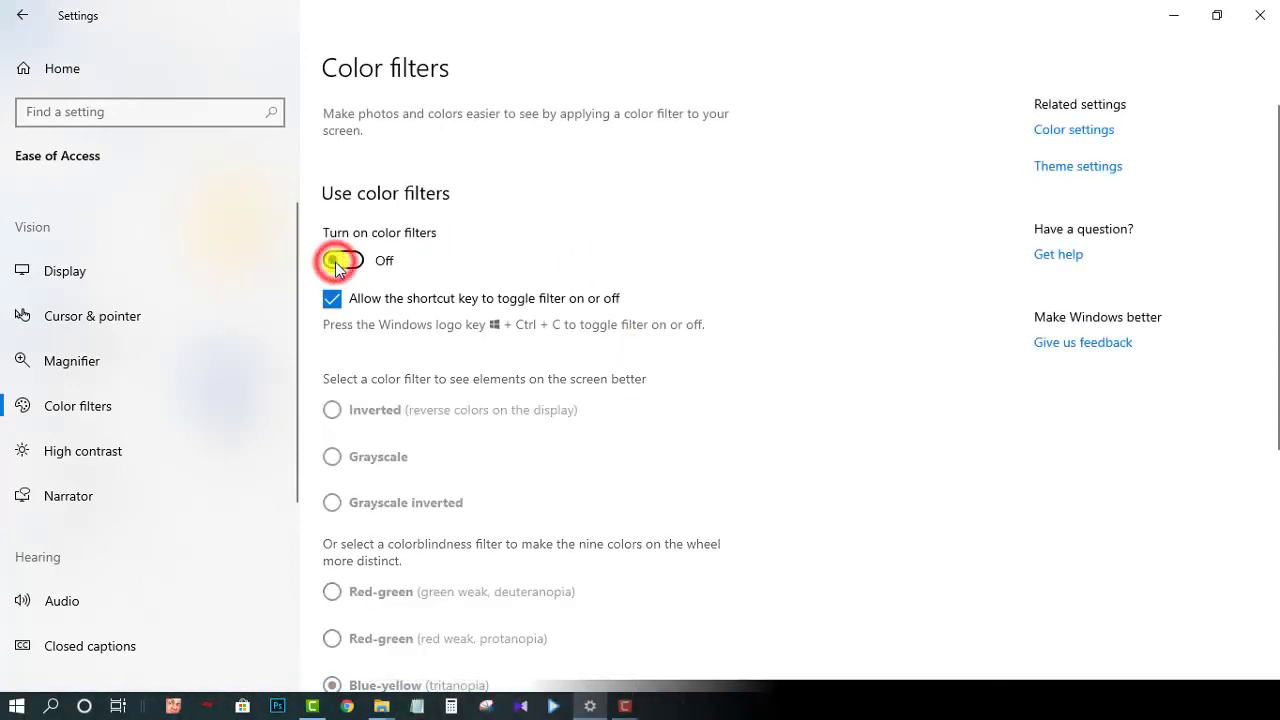
Step: Check the Downloads folder without any color filter and return to the Color filters settings
{"action": "left_click", "coordinate": [1174, 15]}
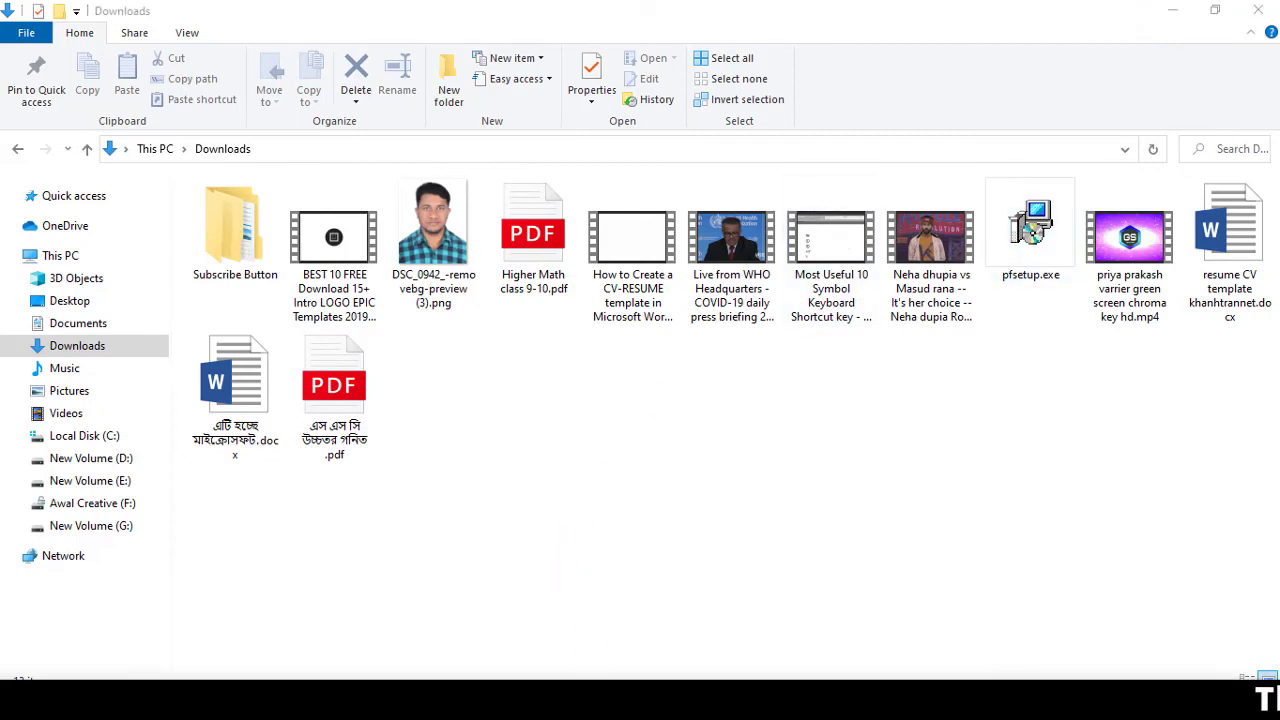
{"action": "key", "text": "alt+Tab"}
{"action": "scroll", "coordinate": [349, 506], "scroll_direction": "down", "scroll_amount": 2}
{"action": "scroll", "coordinate": [337, 489], "scroll_direction": "up", "scroll_amount": 2}
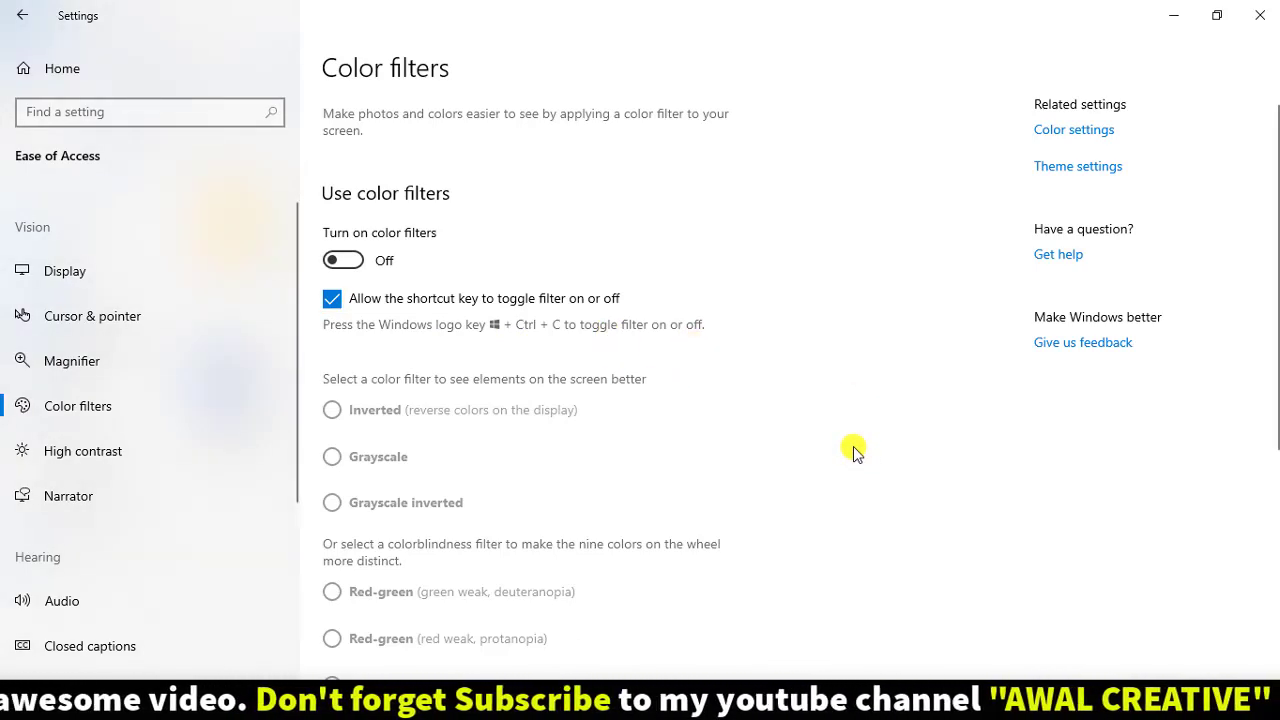
Step: Show the Windows, Ctrl and C keys of the color filter shortcut on the On-Screen Keyboard, and close the keyboard
{"action": "key", "text": "super+ctrl+o"}
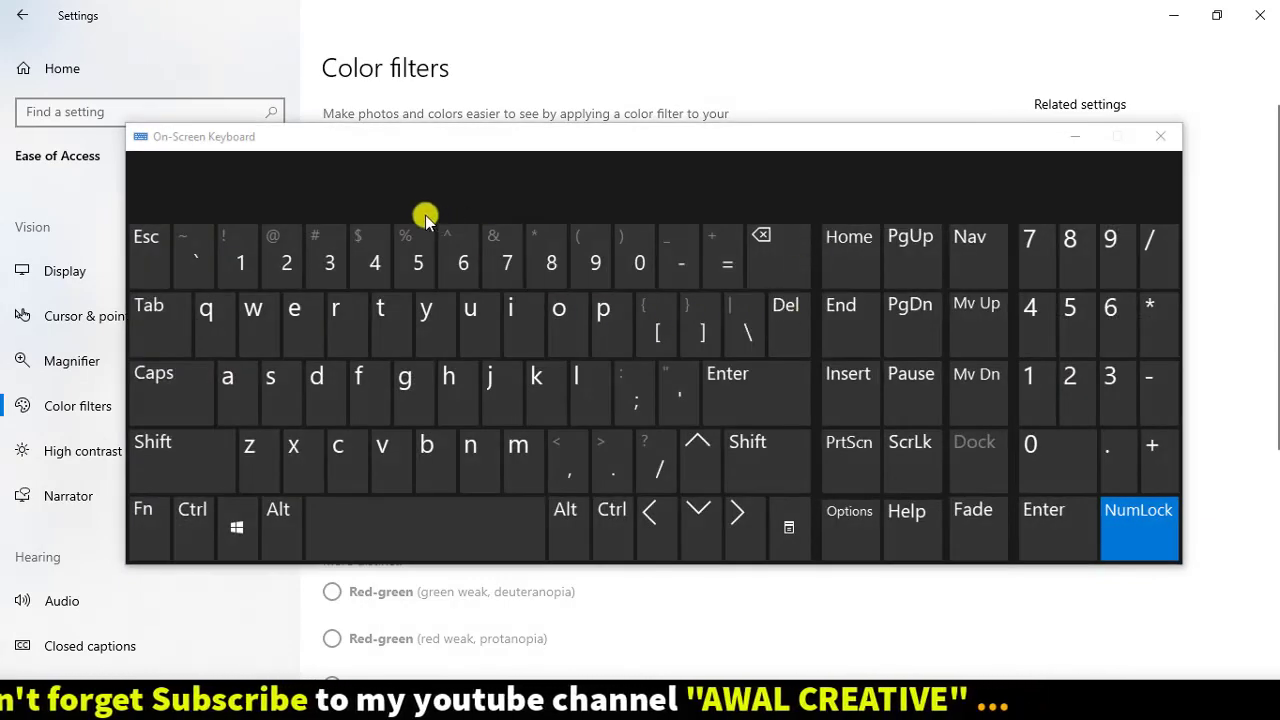
{"action": "mouse_move", "coordinate": [437, 147]}
{"action": "left_mouse_down"}
{"action": "mouse_move", "coordinate": [413, 366]}
{"action": "mouse_move", "coordinate": [438, 127]}
{"action": "left_mouse_up"}
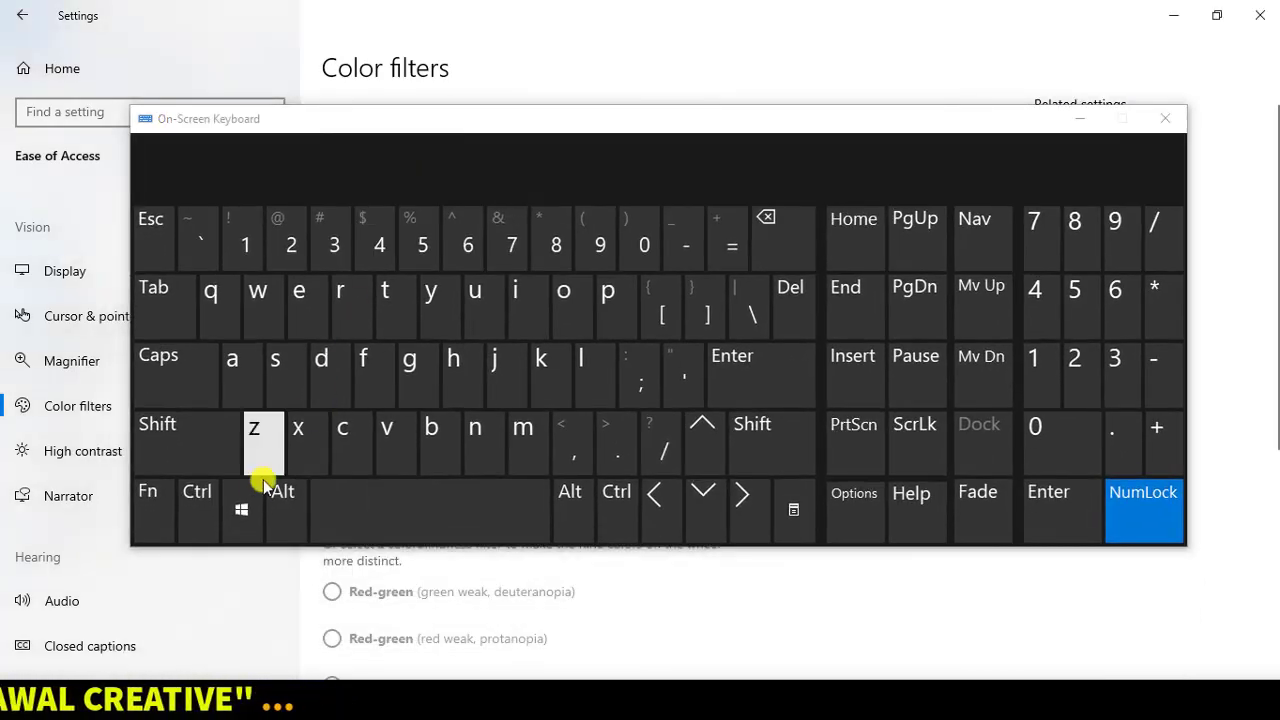
{"action": "left_click", "coordinate": [245, 508]}
{"action": "left_click", "coordinate": [197, 500]}
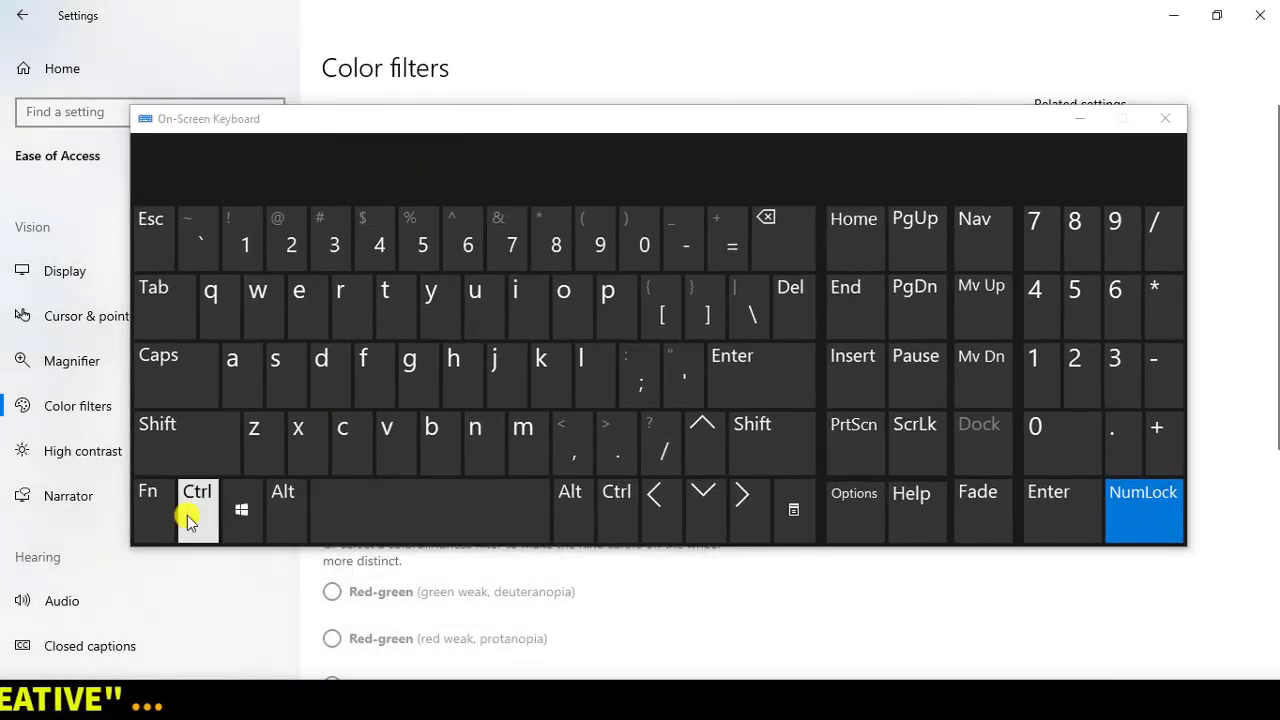
{"action": "left_click", "coordinate": [354, 436]}
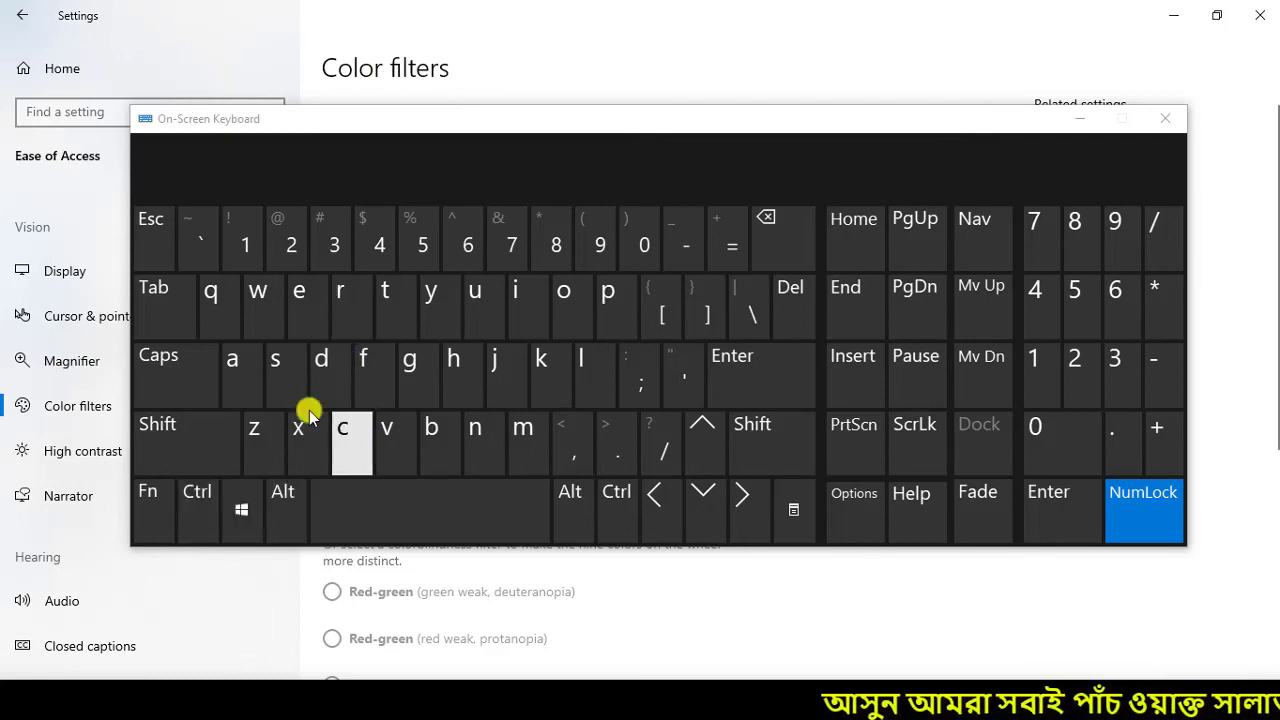
{"action": "left_click", "coordinate": [1163, 118]}
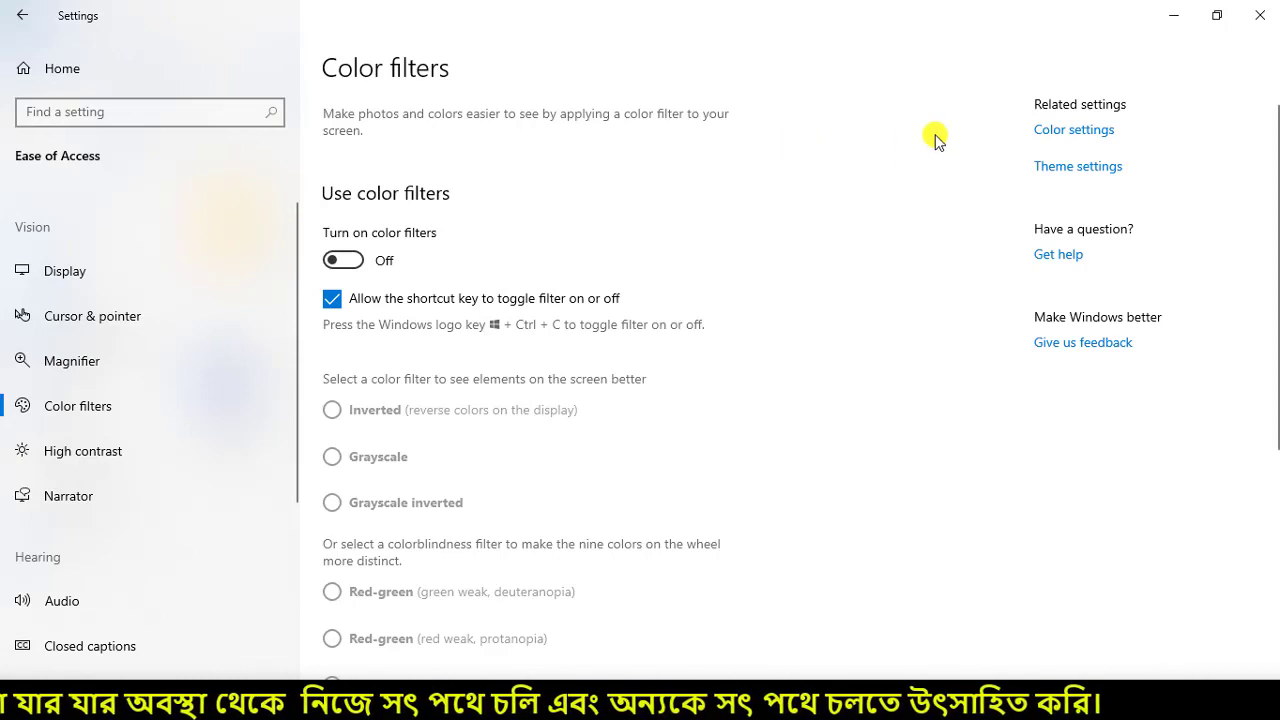
Step: Close the Settings window and the Downloads folder to return to the desktop
{"action": "scroll", "coordinate": [751, 251], "scroll_direction": "down", "scroll_amount": 3}
{"action": "scroll", "coordinate": [760, 257], "scroll_direction": "up", "scroll_amount": 3}
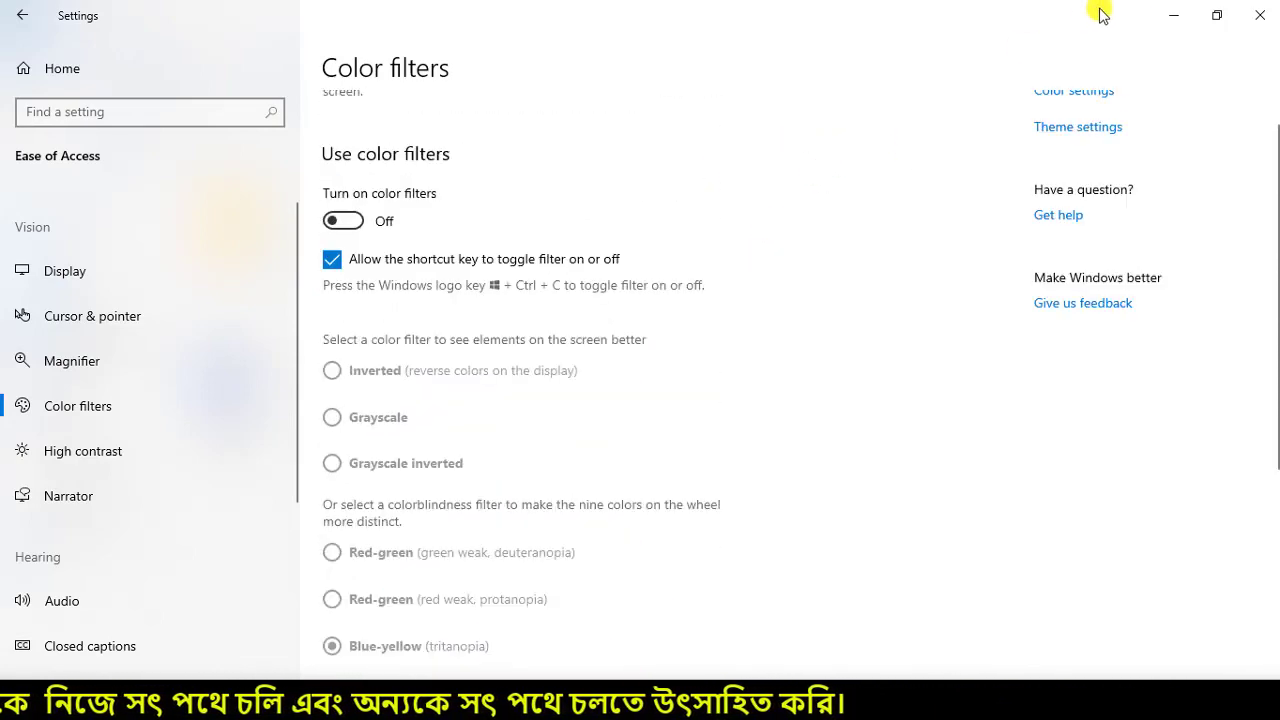
{"action": "left_click", "coordinate": [1258, 15]}
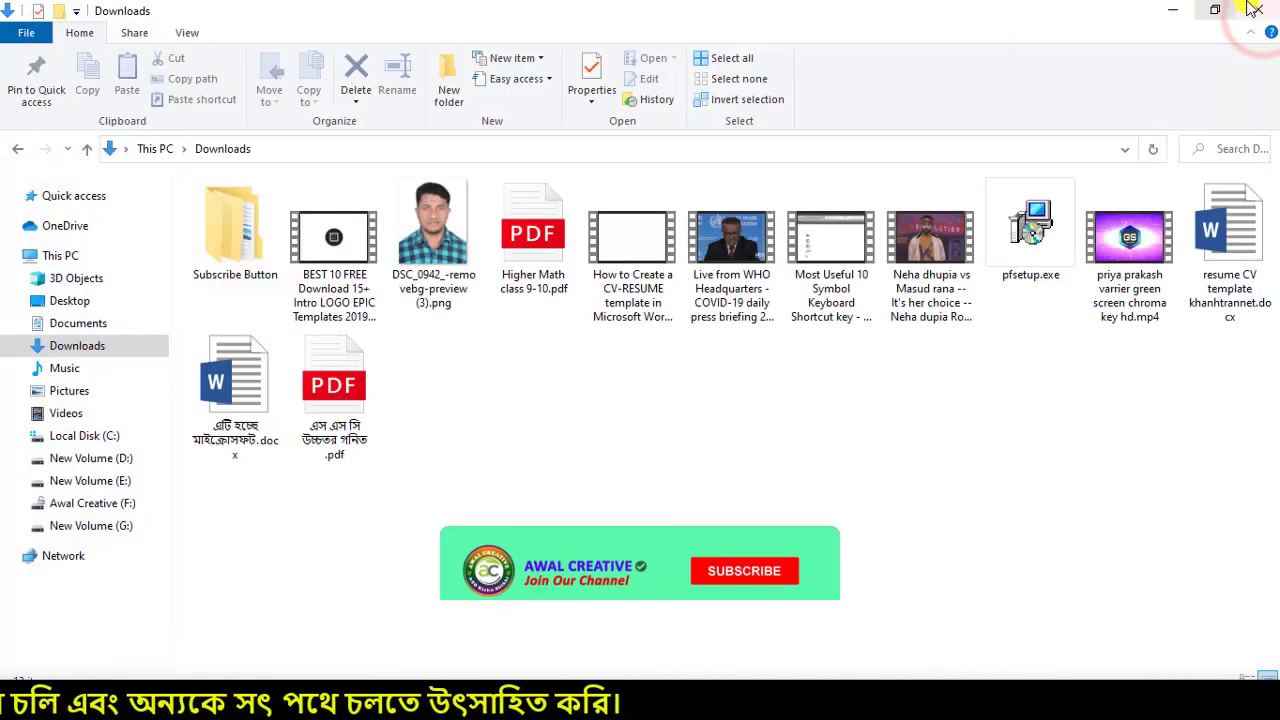
{"action": "left_click", "coordinate": [1255, 8]}
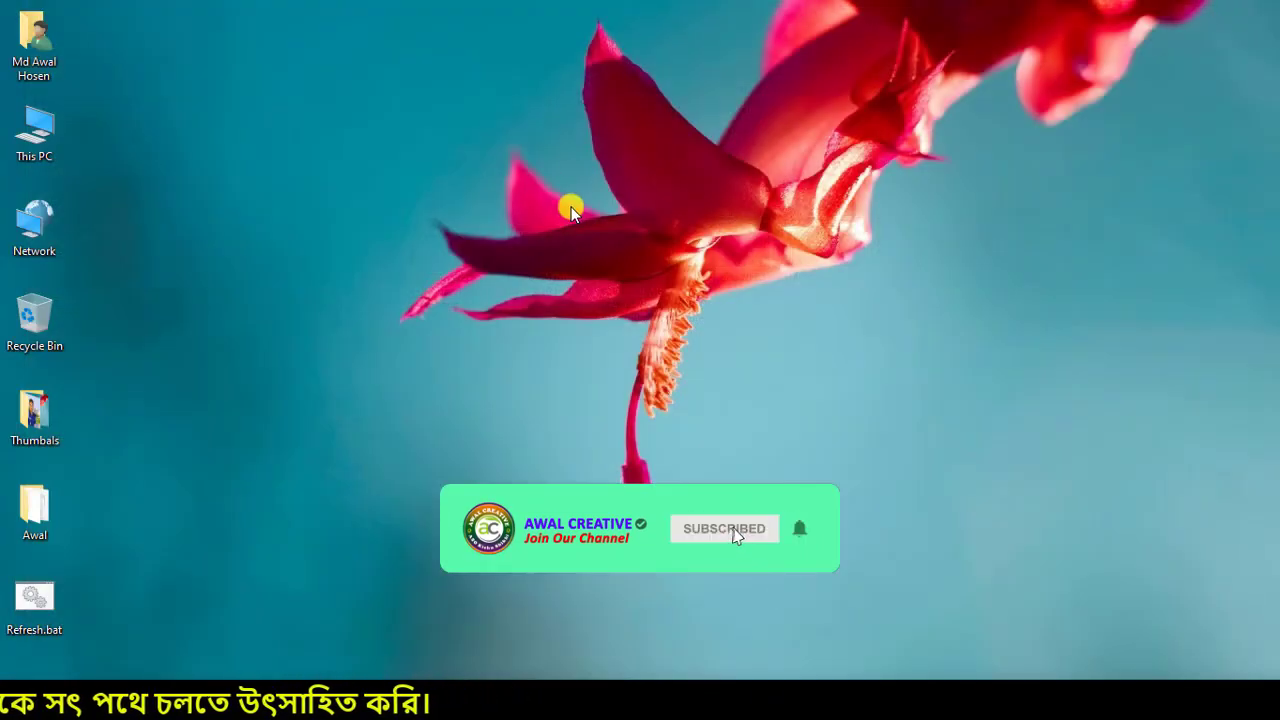